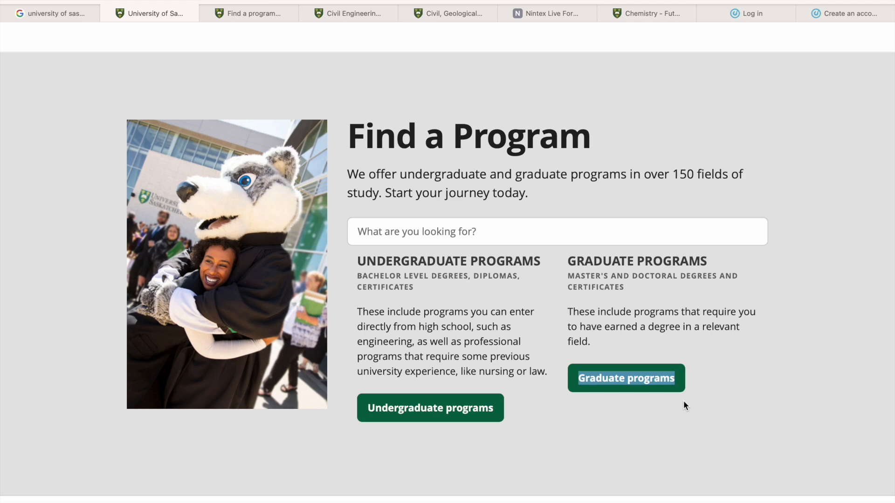
# - Open the graduate Find a program list and read the note attached to its Program heading
pyautogui.click(747, 350)
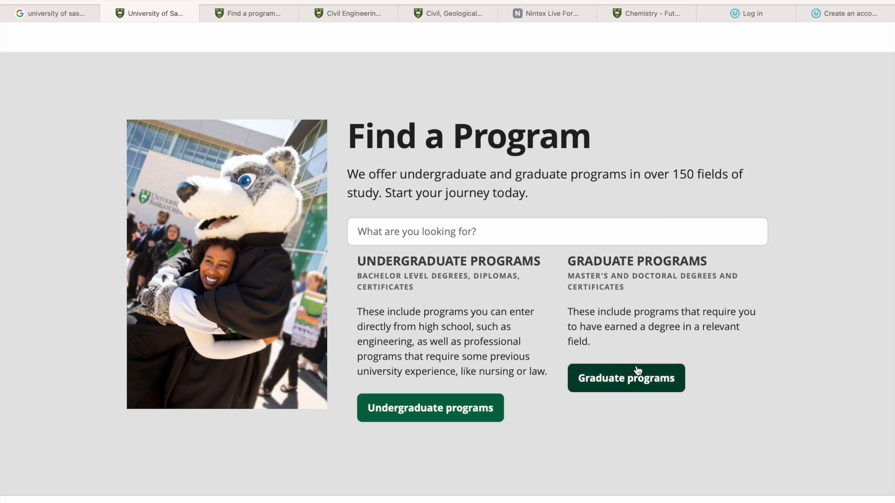
pyautogui.click(265, 7)
pyautogui.scroll(10, 339, 362)
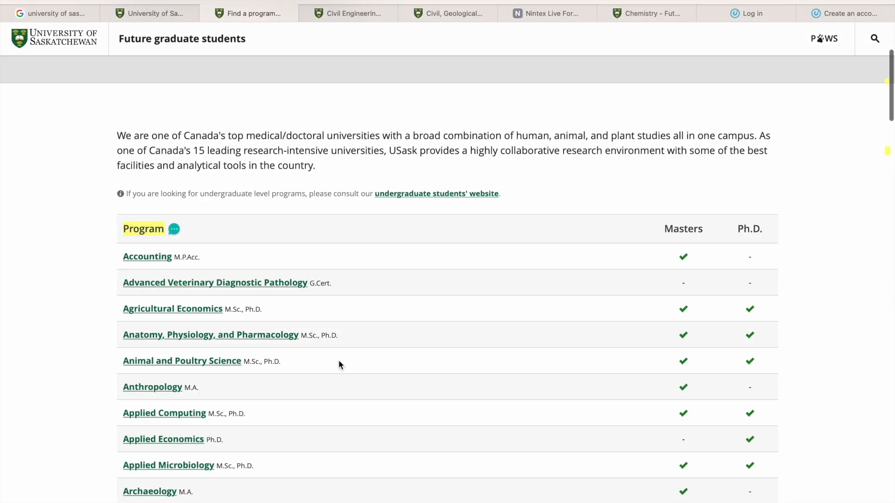
pyautogui.scroll(-3, 339, 362)
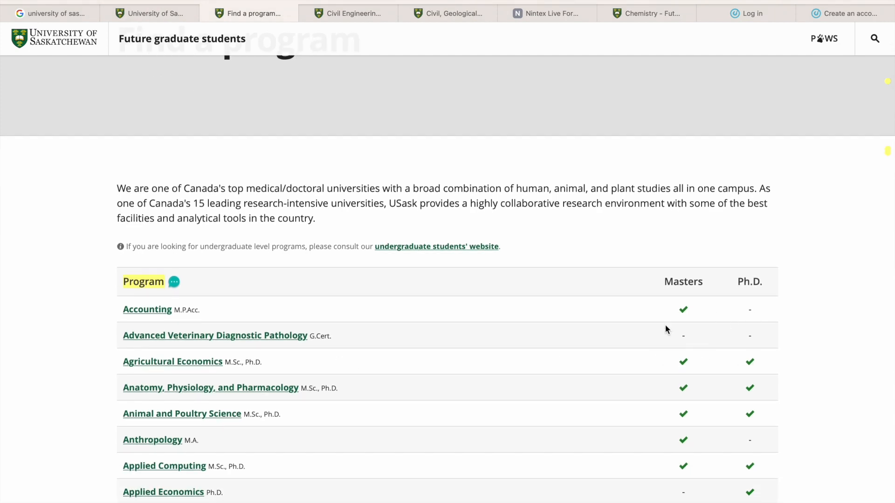
pyautogui.click(176, 283)
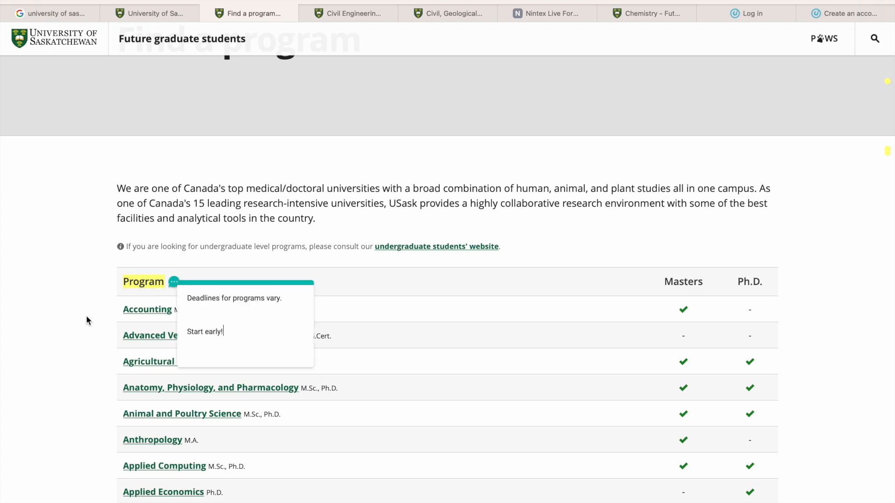
pyautogui.click(54, 320)
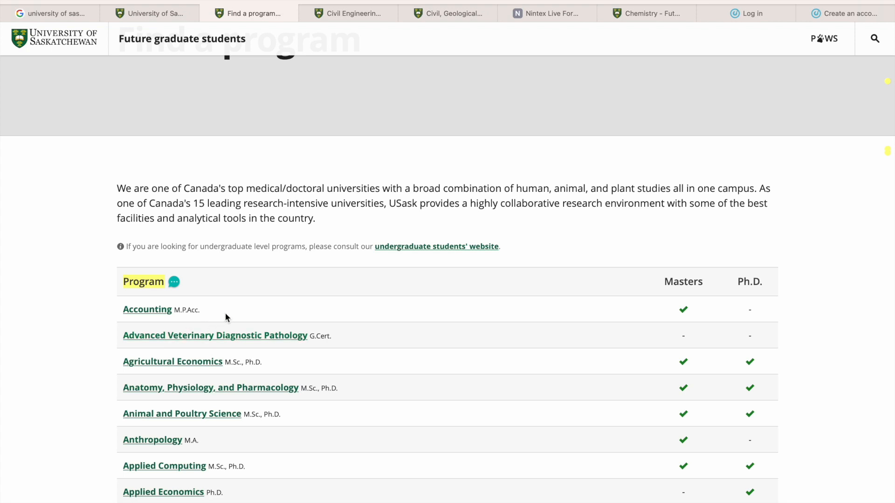
# - Go from the graduate program list to the Civil Engineering page and highlight "accepted throughout the year." in its notice
pyautogui.scroll(-2, 225, 318)
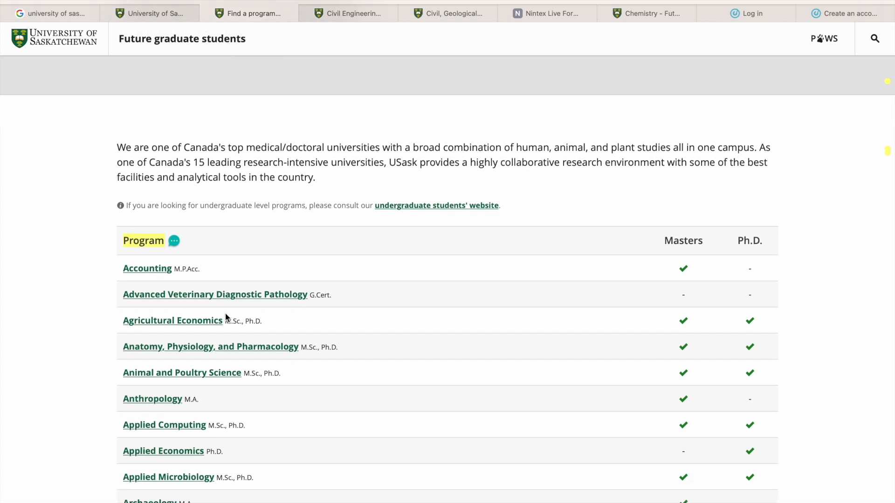
pyautogui.scroll(-15, 225, 317)
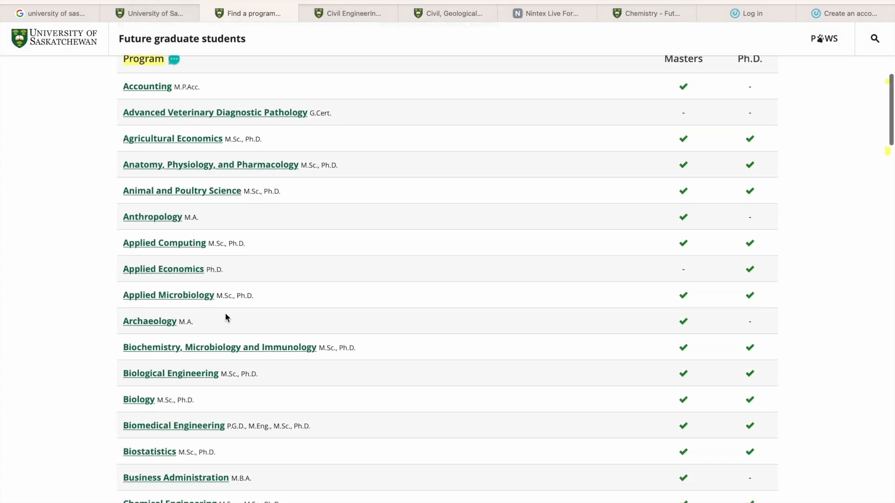
pyautogui.scroll(-5, 225, 313)
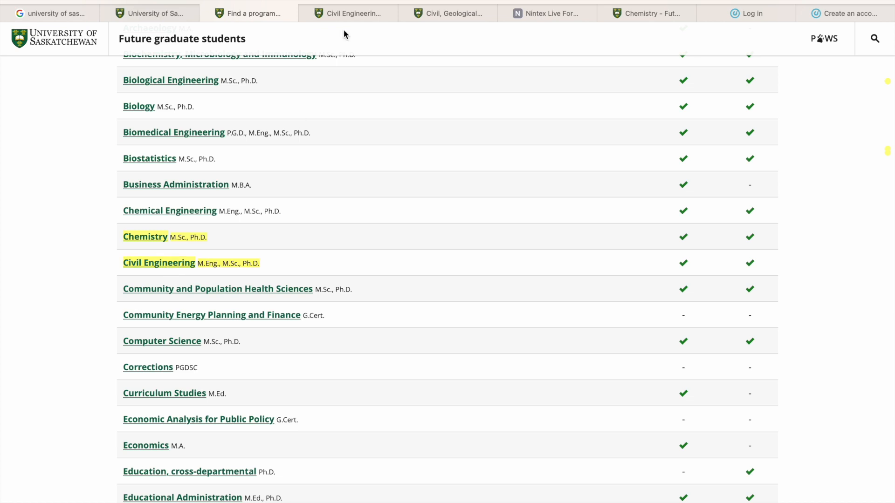
pyautogui.click(352, 14)
pyautogui.scroll(-1, 489, 423)
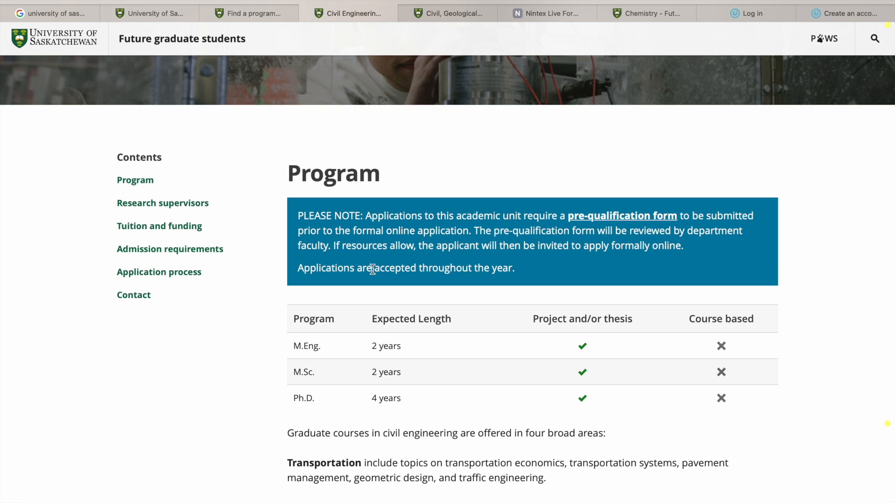
pyautogui.moveTo(373, 269); pyautogui.dragTo(487, 282)
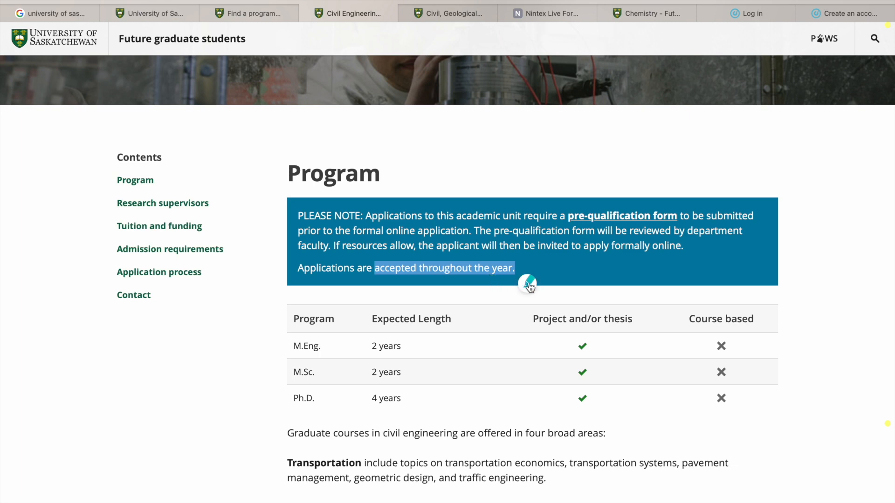
pyautogui.click(529, 284)
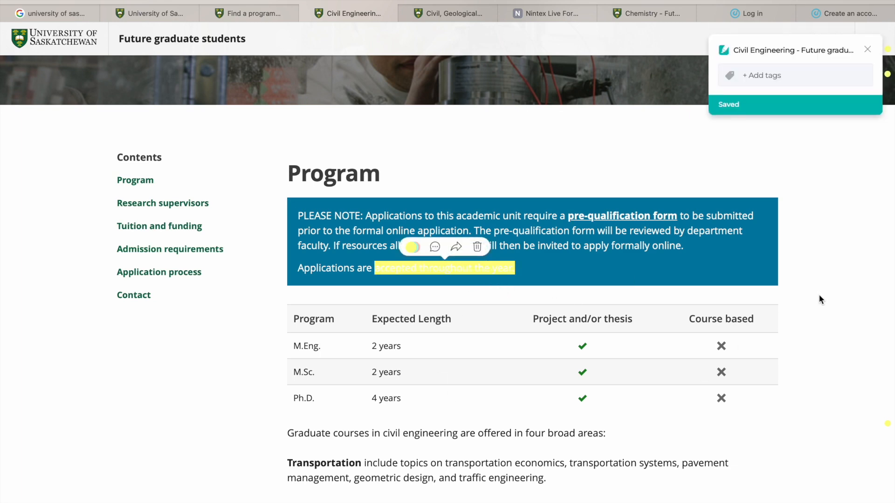
# - Review the Civil Engineering study areas and the research supervisors table, dismissing the saved-highlight popup
pyautogui.scroll(-2, 819, 299)
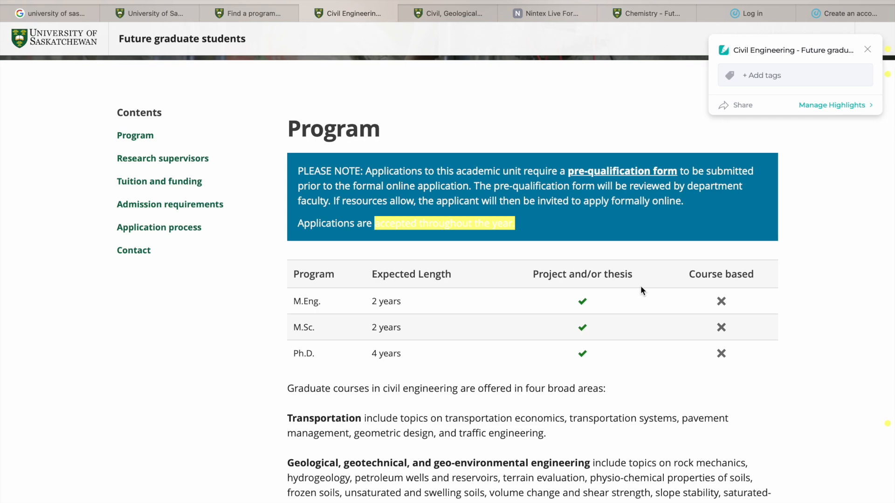
pyautogui.scroll(-3, 608, 356)
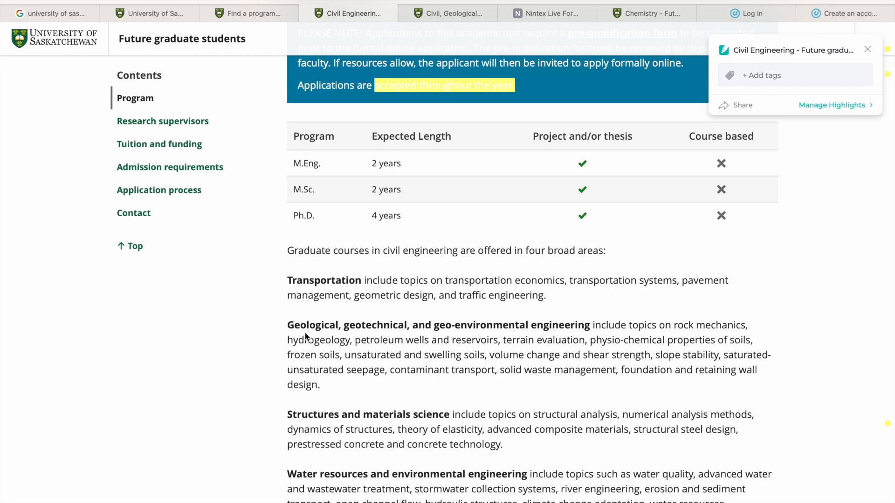
pyautogui.scroll(-3, 306, 336)
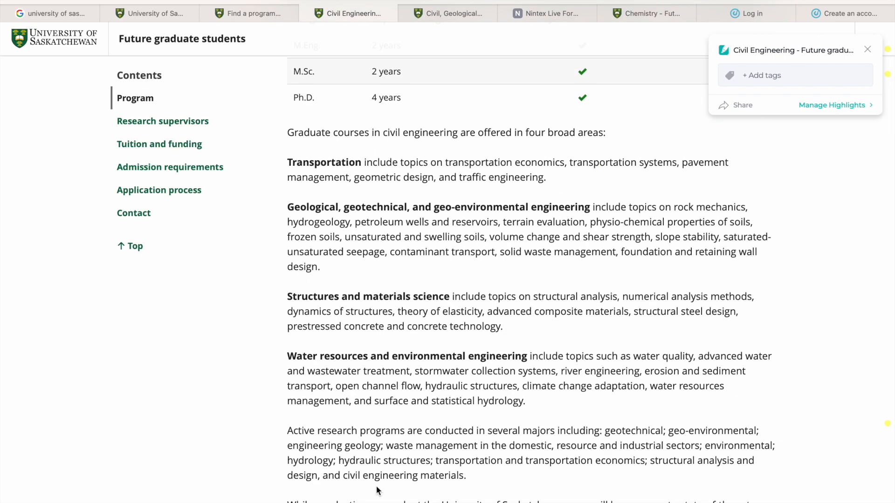
pyautogui.scroll(-9, 376, 486)
pyautogui.scroll(-3, 377, 489)
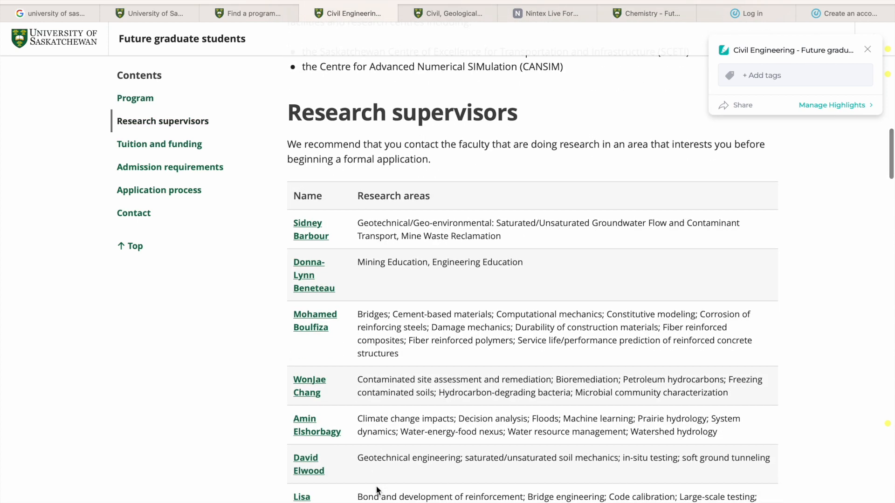
pyautogui.click(867, 49)
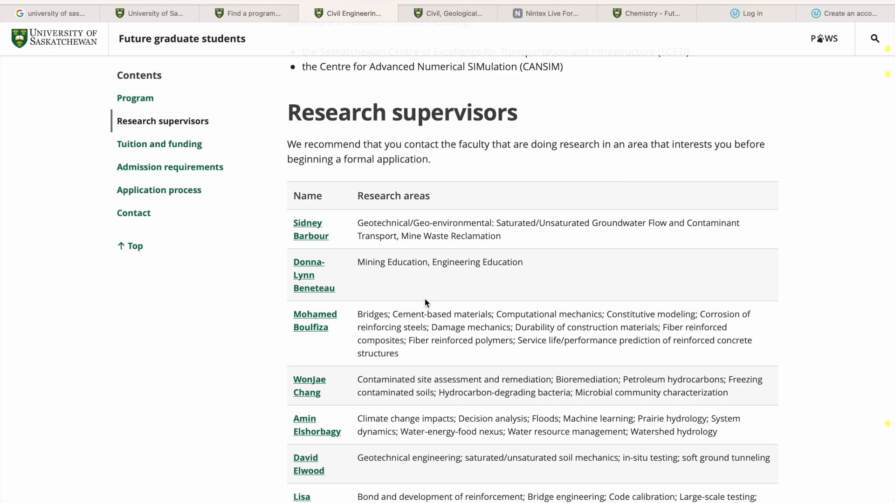
pyautogui.scroll(-3, 424, 299)
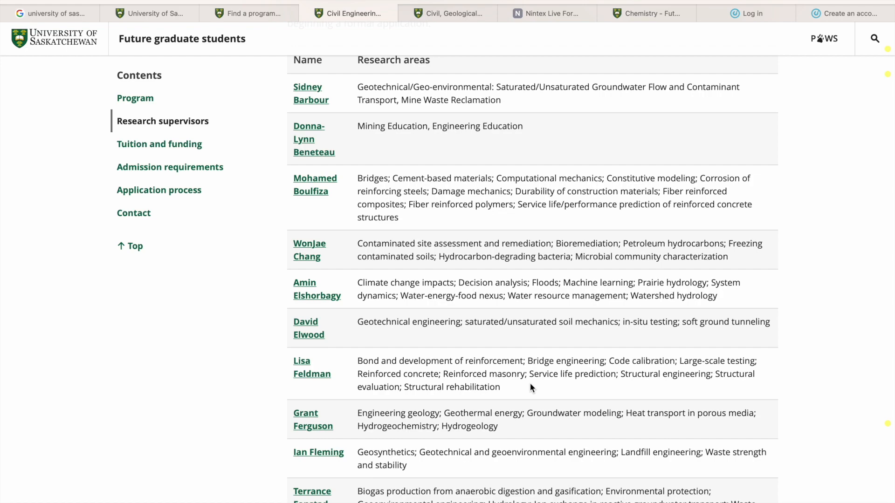
pyautogui.scroll(-20, 530, 383)
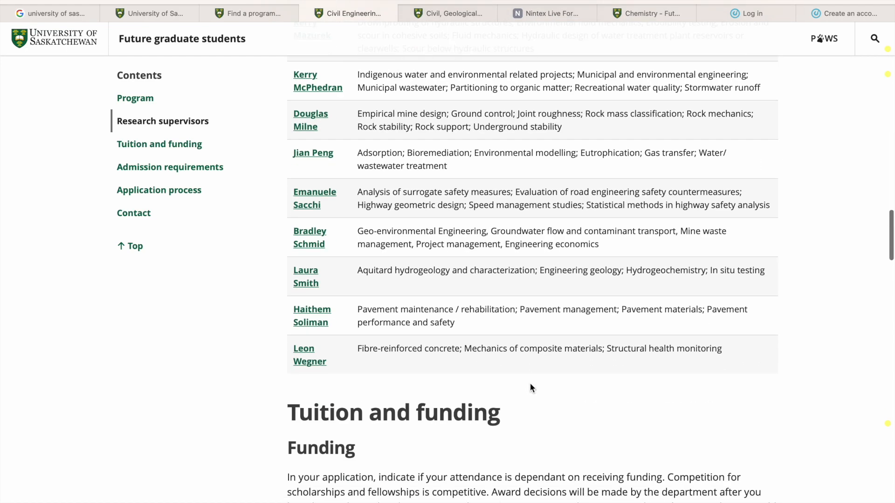
# - Examine the funding levels, the master's and doctoral tuition tables and the student fees for Civil Engineering
pyautogui.scroll(2, 530, 383)
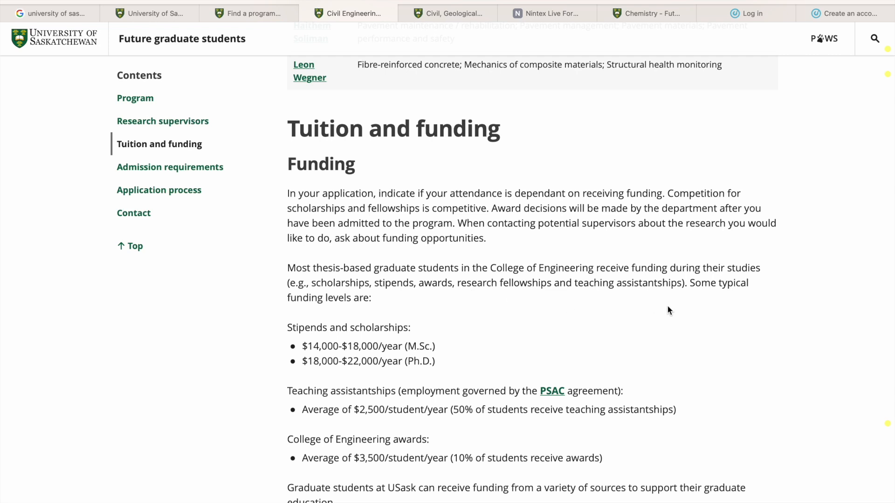
pyautogui.scroll(-1, 452, 378)
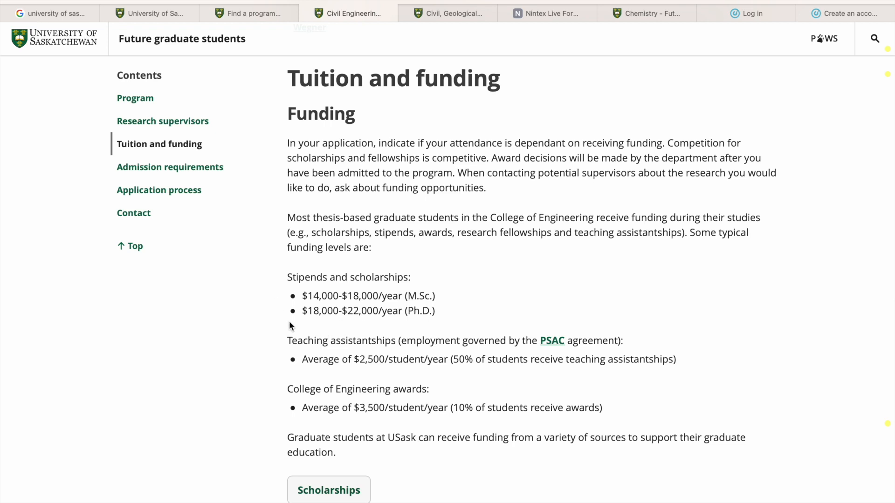
pyautogui.scroll(-1, 291, 325)
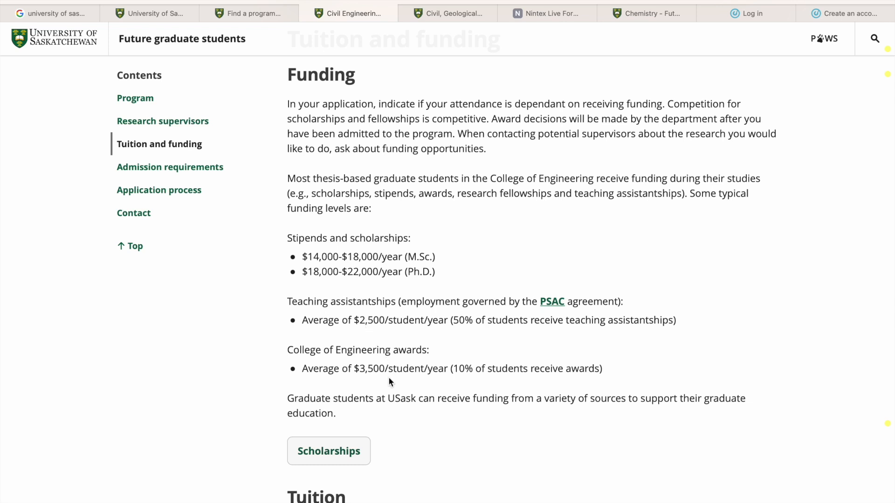
pyautogui.scroll(-3, 389, 380)
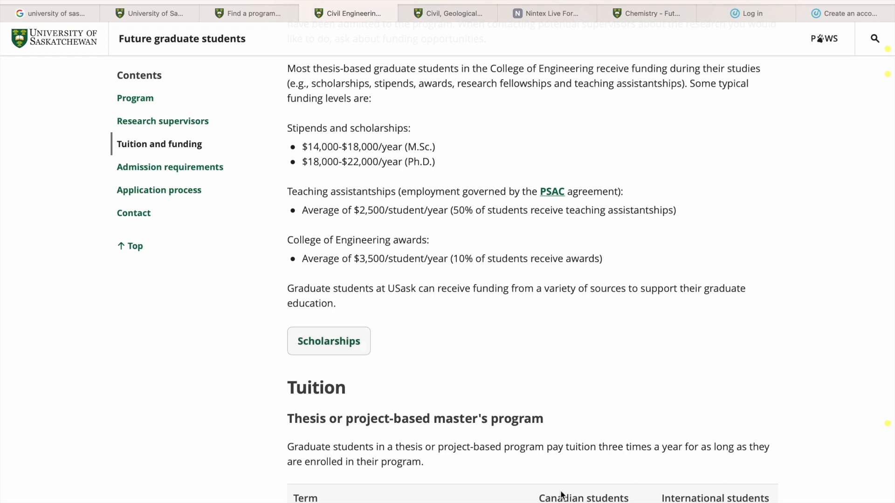
pyautogui.scroll(-5, 491, 346)
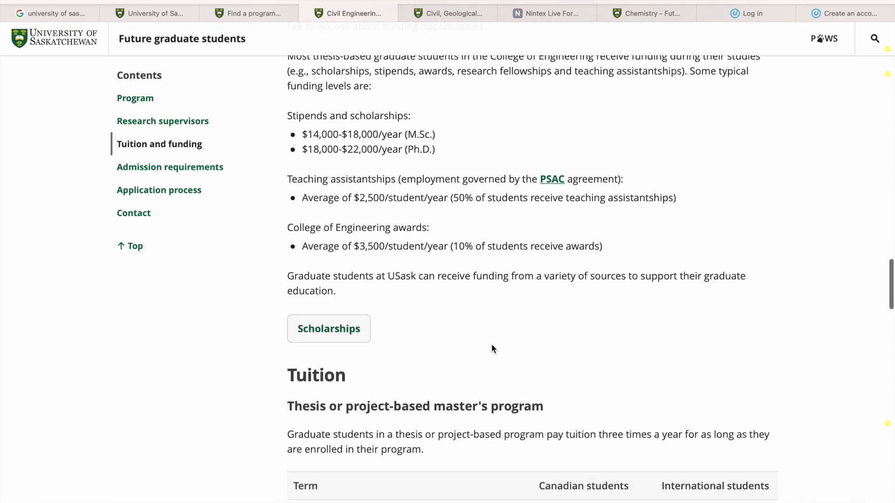
pyautogui.scroll(-1, 491, 343)
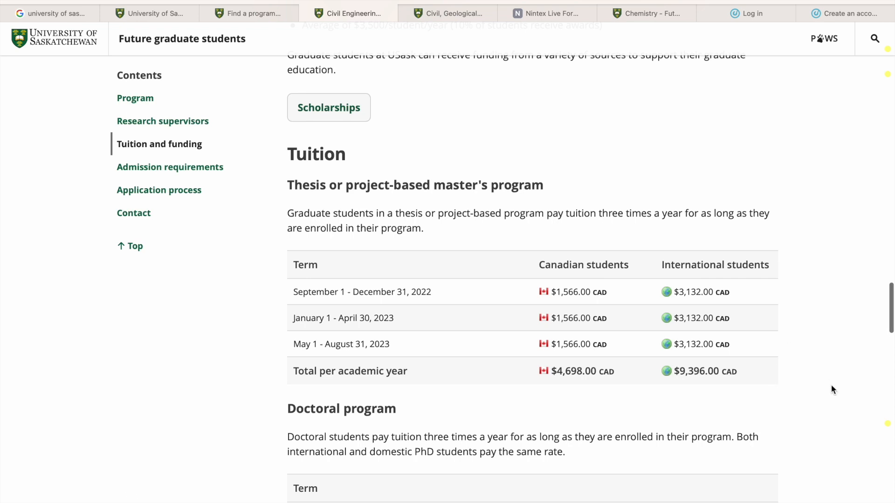
pyautogui.scroll(-1, 830, 383)
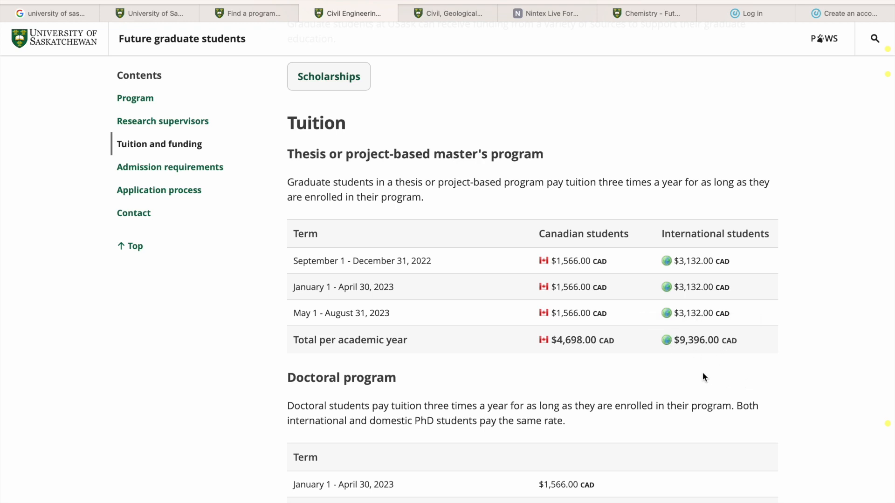
pyautogui.scroll(-3, 703, 375)
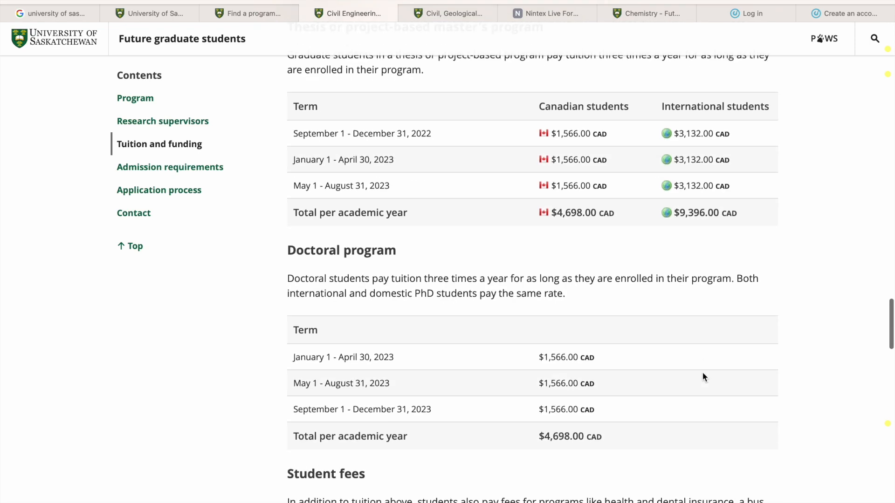
pyautogui.scroll(-1, 703, 376)
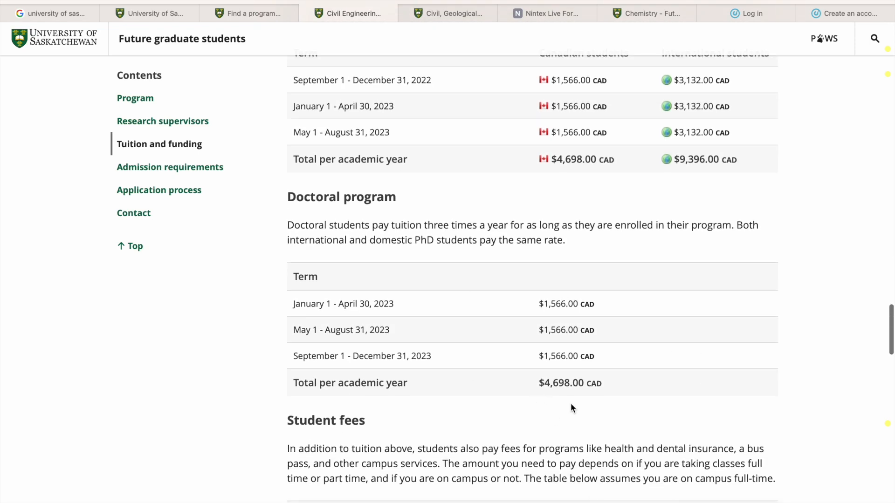
pyautogui.scroll(-4, 572, 408)
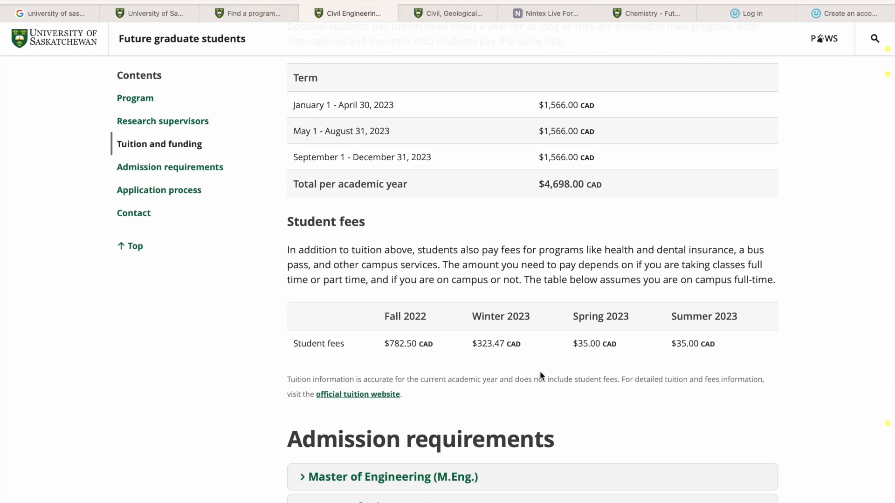
# - Review the Admission requirements and Application process sections of the Civil Engineering page
pyautogui.scroll(-5, 655, 400)
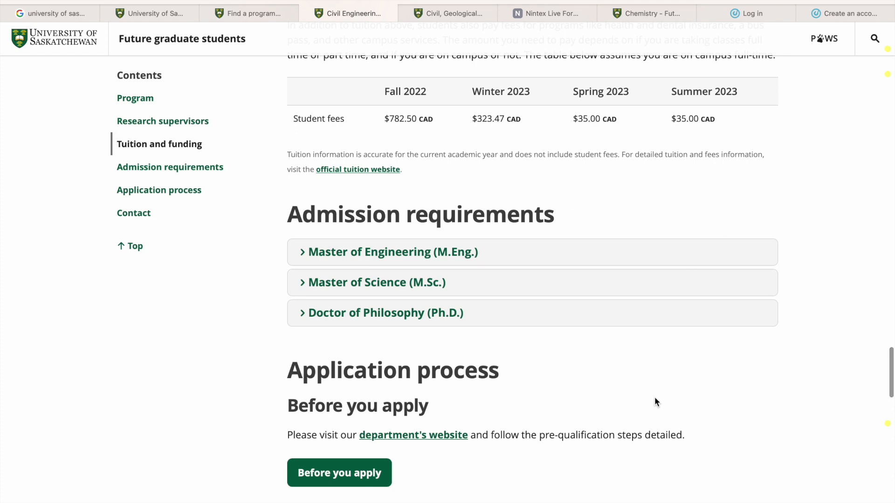
pyautogui.scroll(-3, 655, 400)
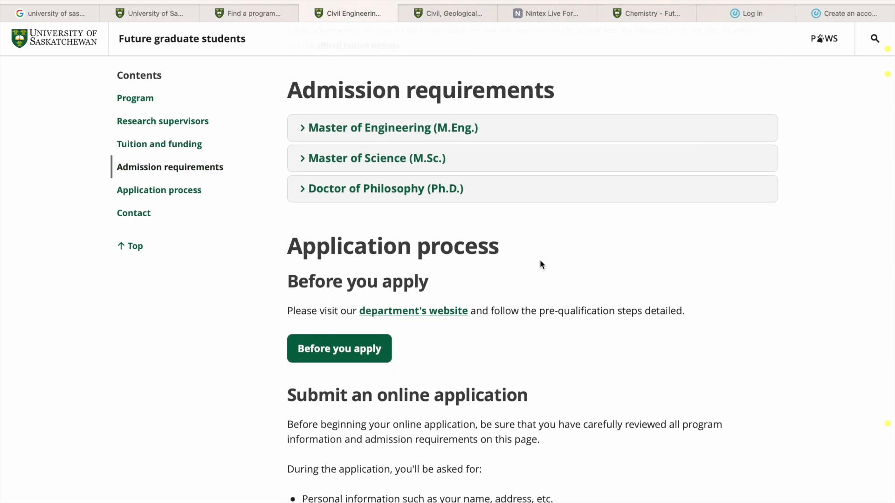
pyautogui.scroll(-1, 500, 395)
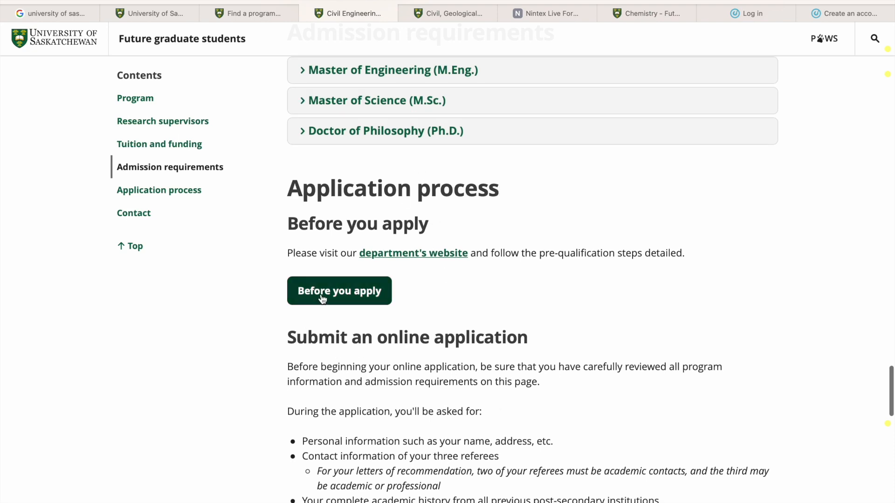
# - Switch to the College of Engineering pre-qualification form and return from its application summary to the editable fields
pyautogui.click(469, 16)
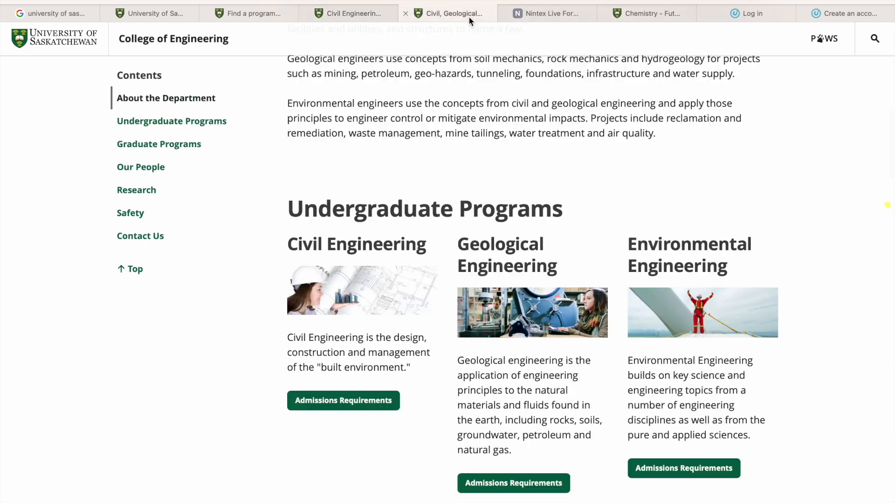
pyautogui.click(529, 18)
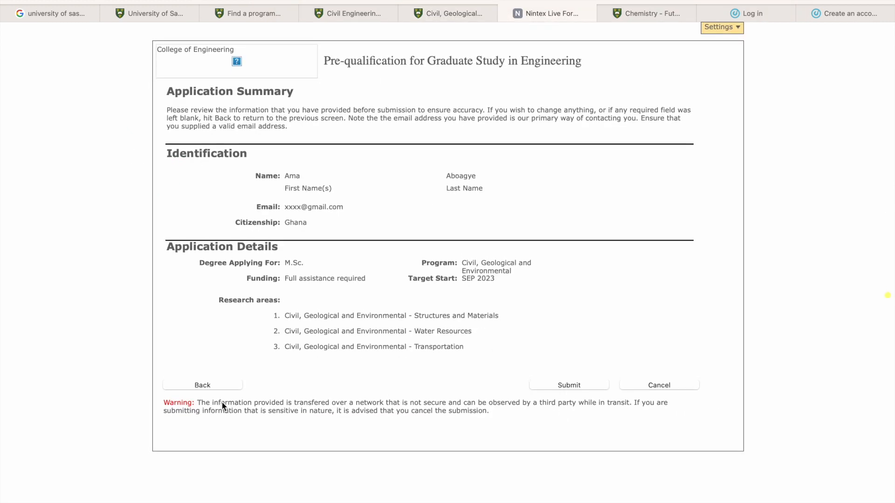
pyautogui.click(203, 385)
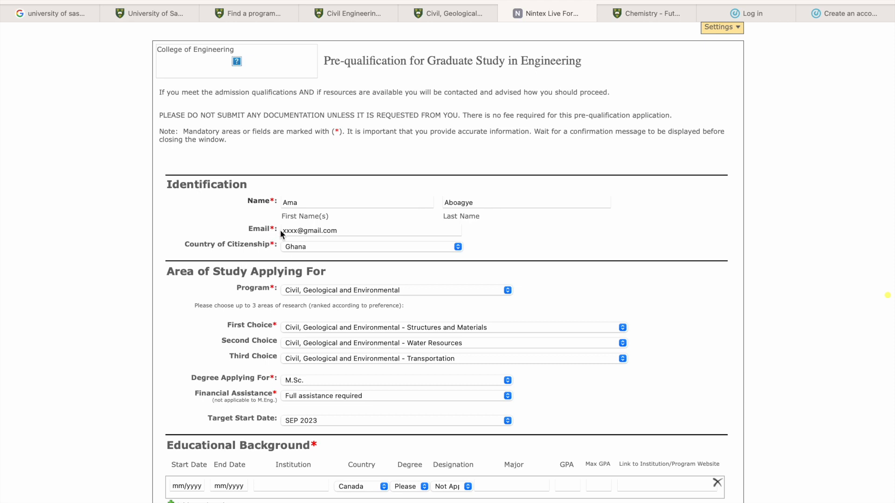
# - Choose Ghana as the country of citizenship and Civil, Geological and Environmental as the program
pyautogui.click(302, 251)
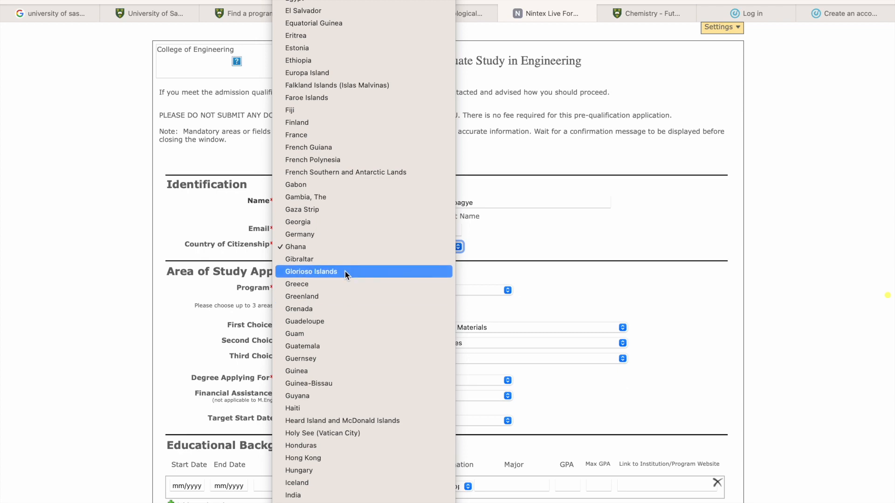
pyautogui.click(325, 250)
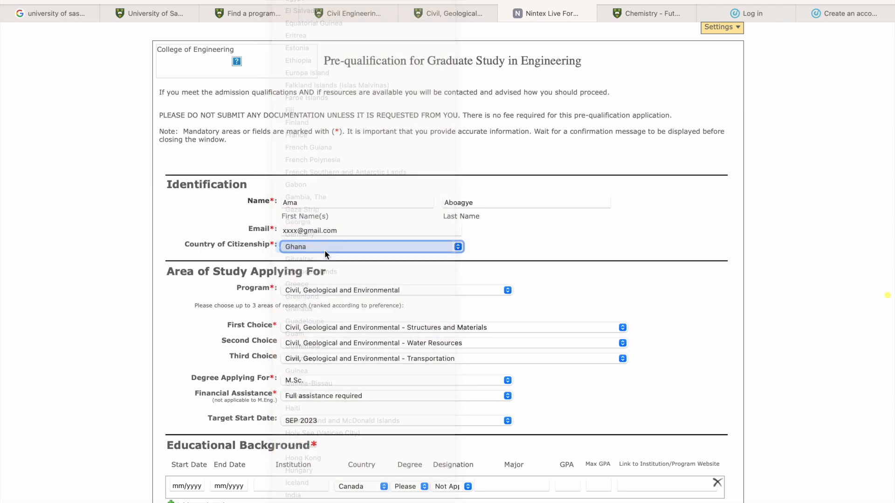
pyautogui.click(425, 290)
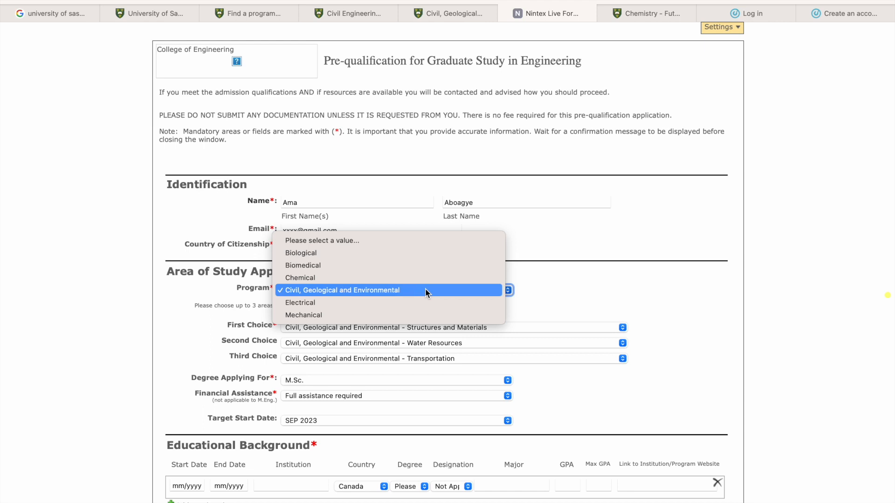
pyautogui.click(425, 290)
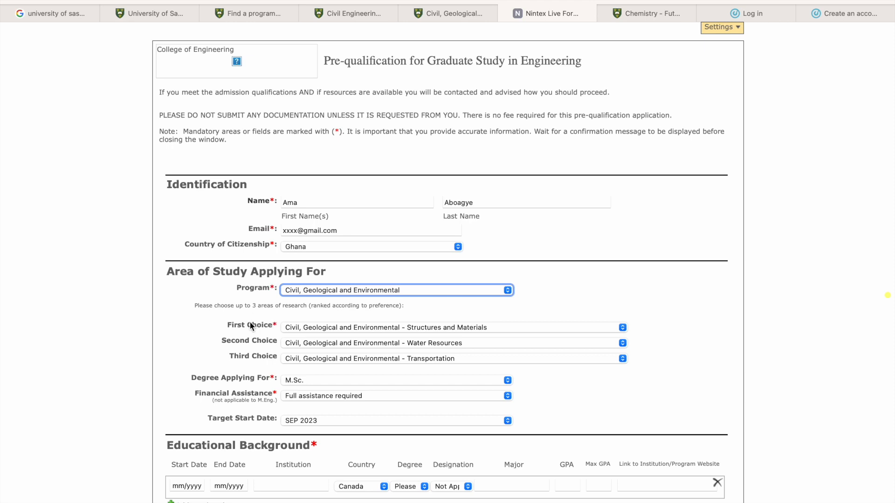
# - Go through the financial assistance options for the application and choose Full assistance required
pyautogui.scroll(-4, 251, 325)
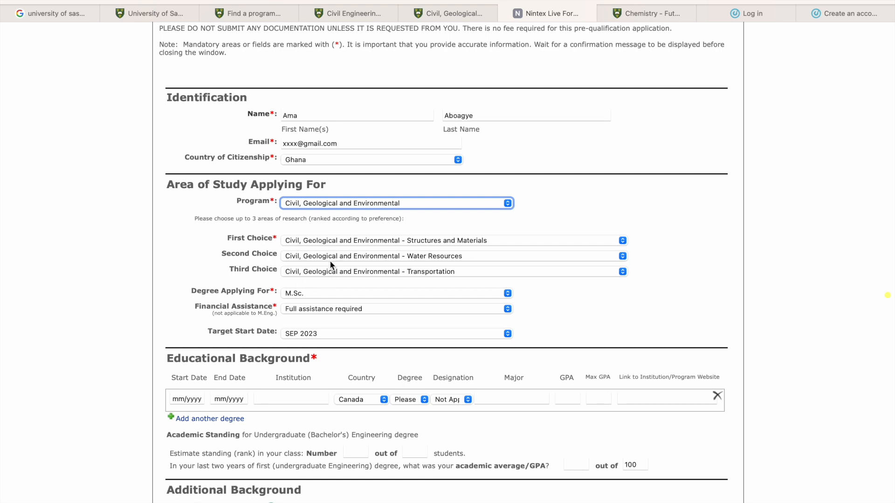
pyautogui.scroll(-2, 329, 260)
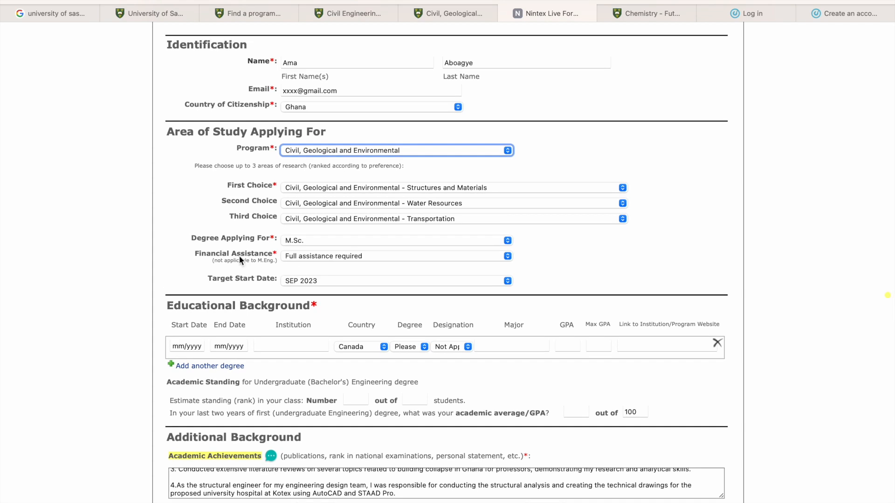
pyautogui.click(299, 256)
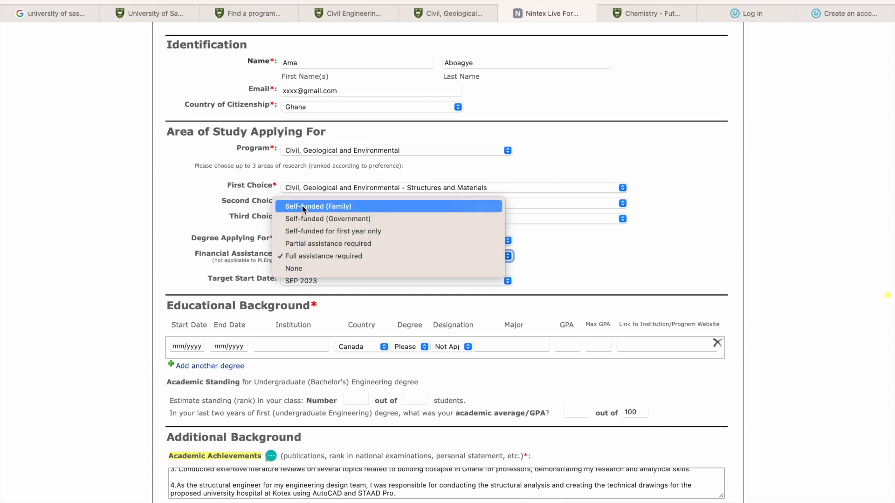
pyautogui.click(308, 254)
pyautogui.click(314, 258)
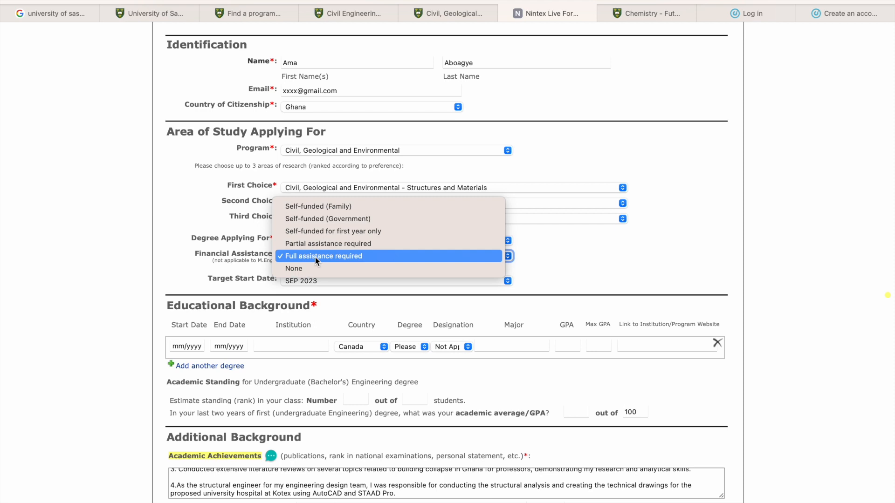
pyautogui.click(308, 268)
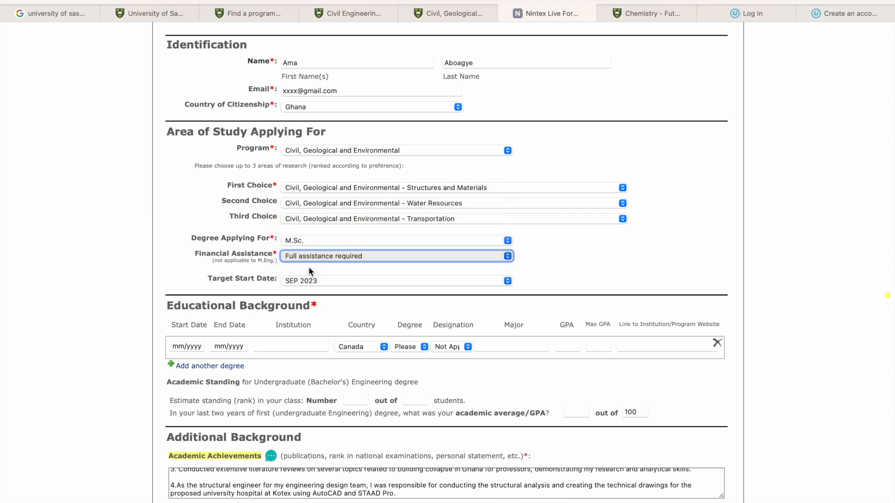
pyautogui.click(311, 259)
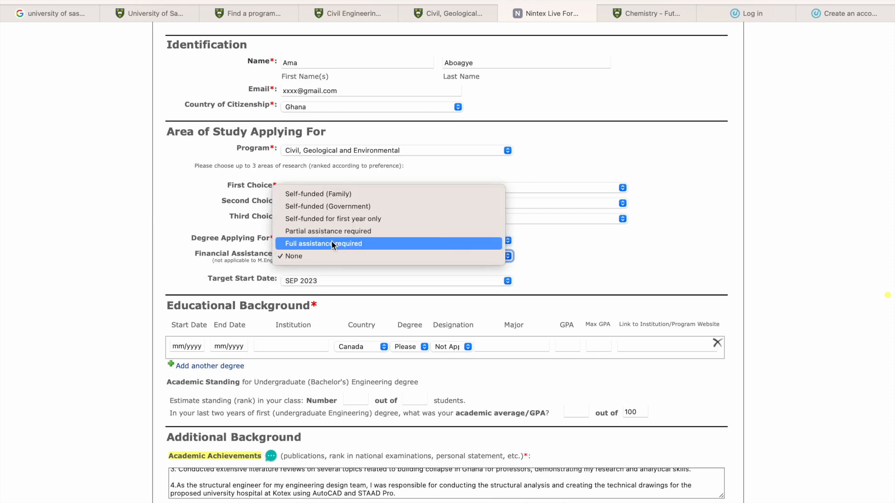
pyautogui.click(332, 244)
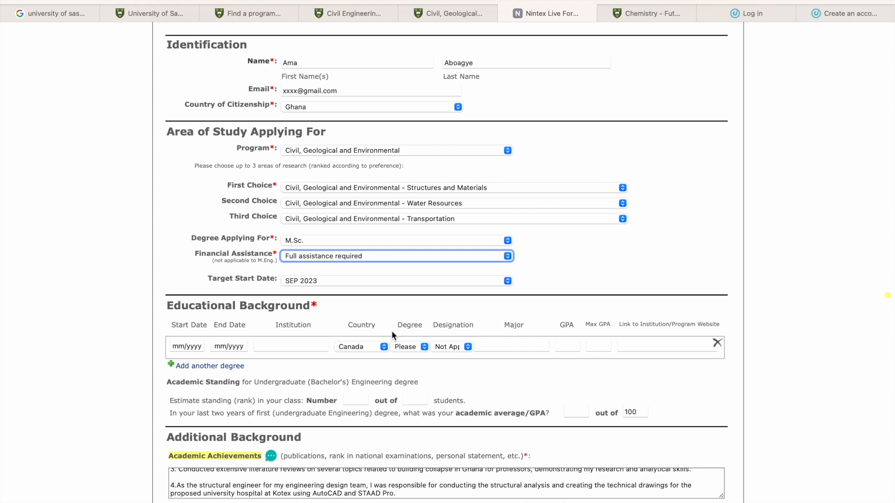
# - Enter 01/2012 as the start date of the first degree under Educational Background
pyautogui.scroll(-2, 392, 331)
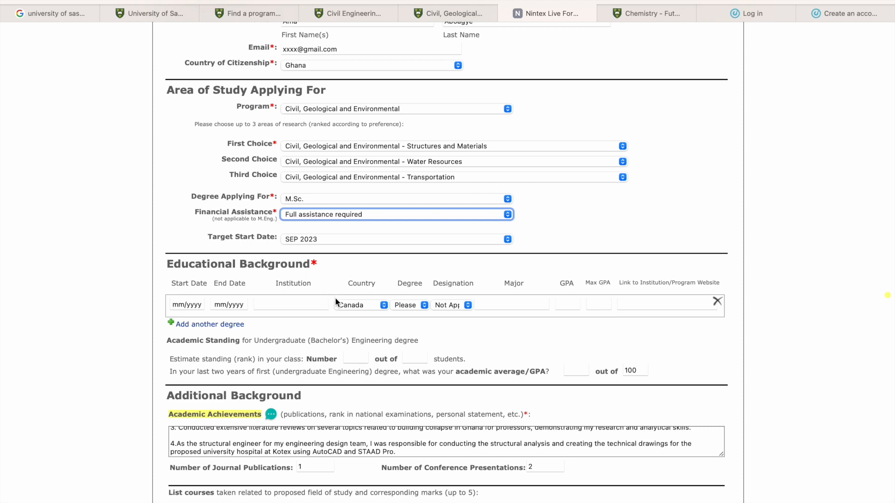
pyautogui.click(196, 304)
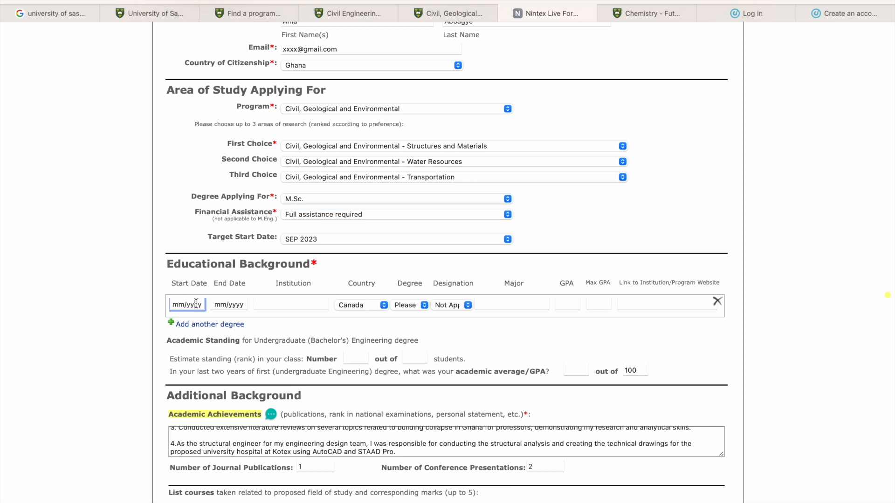
pyautogui.click(169, 306)
pyautogui.press('BackSpace')
pyautogui.write('01/')
pyautogui.press('Delete')
pyautogui.press('Delete')
pyautogui.press('Delete')
pyautogui.press('Delete')
pyautogui.write('2012')
# - Enter 01/2016 as the end date of the first degree
pyautogui.click(243, 299)
pyautogui.click(227, 306)
pyautogui.press('BackSpace')
pyautogui.press('BackSpace')
pyautogui.write('01')
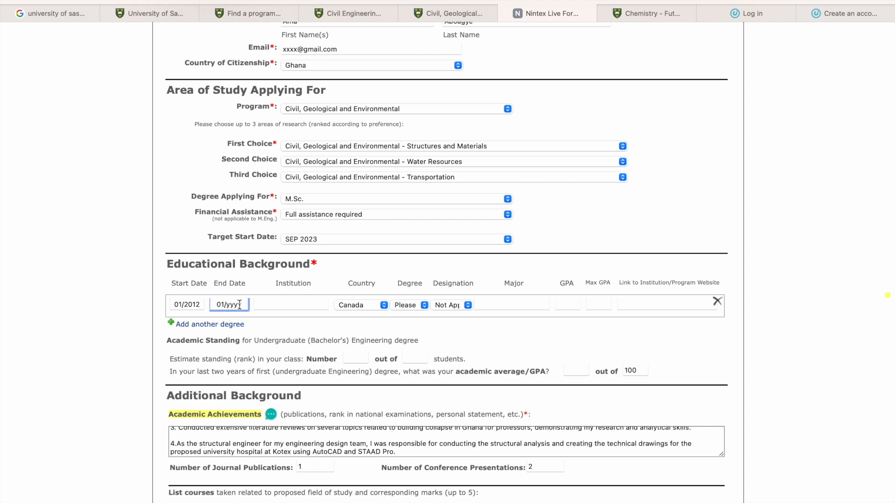
pyautogui.press('BackSpace')
pyautogui.press('BackSpace')
pyautogui.press('BackSpace')
pyautogui.write('2016')
# - Enter KNUST as the first degree's institution and choose Ghana as its country
pyautogui.click(288, 301)
pyautogui.write('Knust')
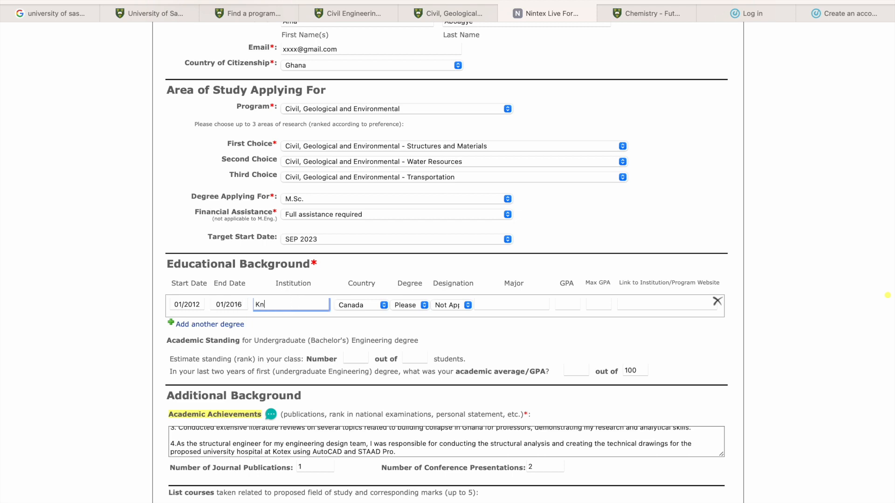
pyautogui.press('BackSpace')
pyautogui.press('BackSpace')
pyautogui.press('BackSpace')
pyautogui.press('BackSpace')
pyautogui.write('NUST')
pyautogui.click(377, 310)
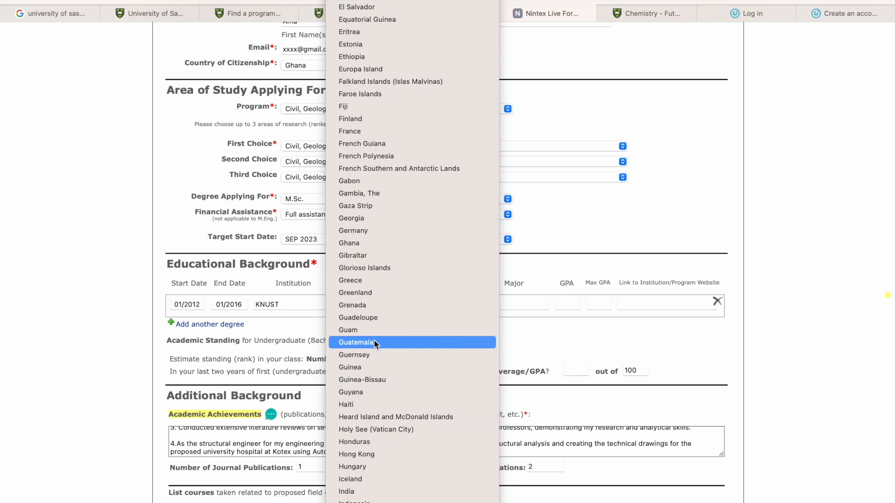
pyautogui.click(357, 243)
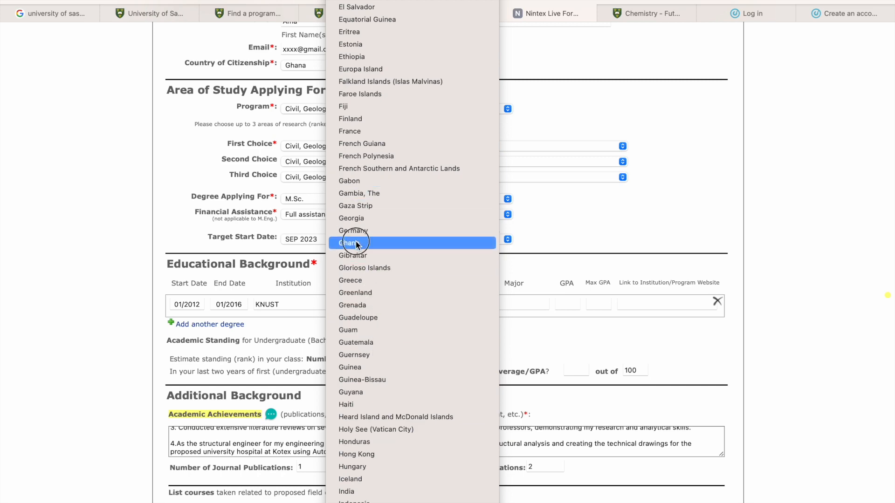
# - Set the first degree to Bachelor's (4 years) with the designation First Class
pyautogui.click(415, 305)
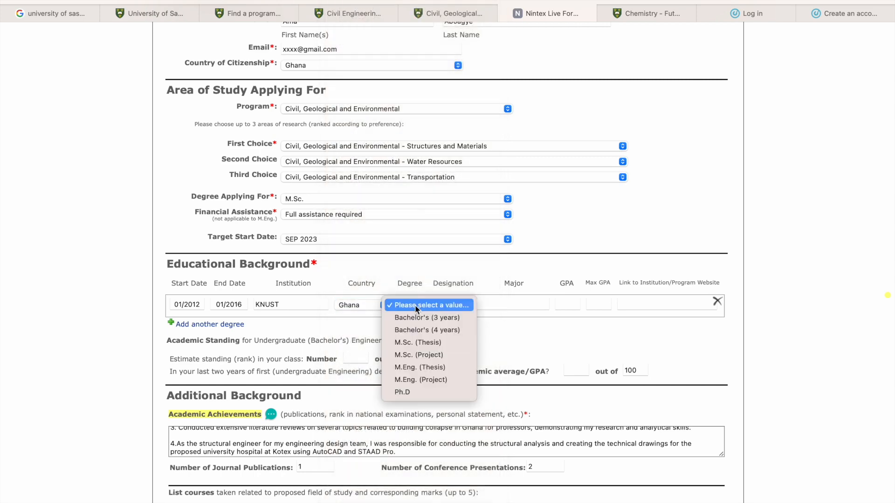
pyautogui.click(447, 331)
pyautogui.click(461, 307)
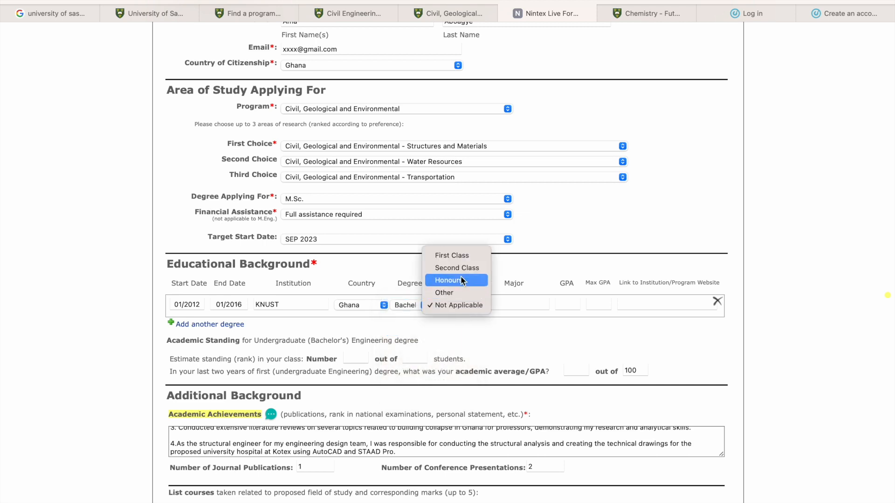
pyautogui.click(463, 255)
# - Enter "Structural engineering" as the major of the first degree
pyautogui.click(498, 303)
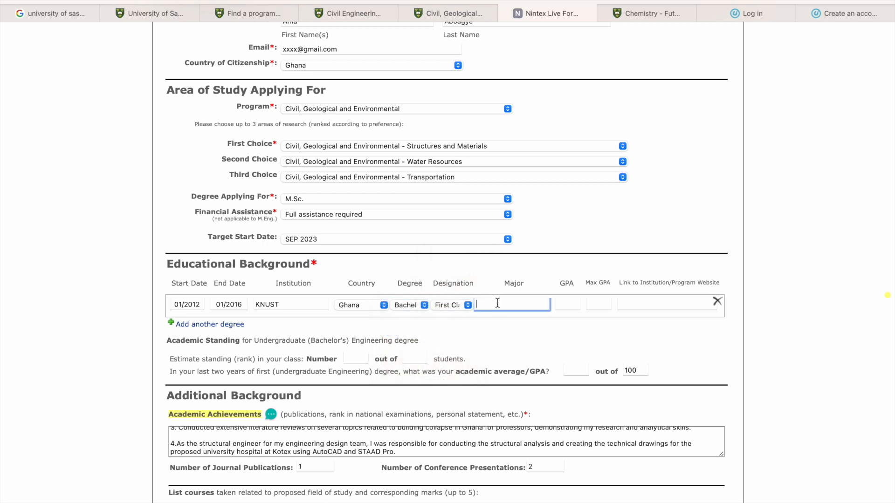
pyautogui.write('sTRUCTURAL EN')
pyautogui.press('BackSpace')
pyautogui.press('BackSpace')
pyautogui.press('BackSpace')
pyautogui.press('BackSpace')
pyautogui.press('BackSpace')
pyautogui.press('BackSpace')
pyautogui.press('BackSpace')
pyautogui.press('BackSpace')
pyautogui.press('BackSpace')
pyautogui.press('BackSpace')
pyautogui.press('BackSpace')
pyautogui.press('BackSpace')
pyautogui.press('BackSpace')
pyautogui.write('Structural engineering')
# - Set the first degree's GPA to 75 and its maximum GPA to 79
pyautogui.click(569, 306)
pyautogui.write('75')
pyautogui.click(600, 303)
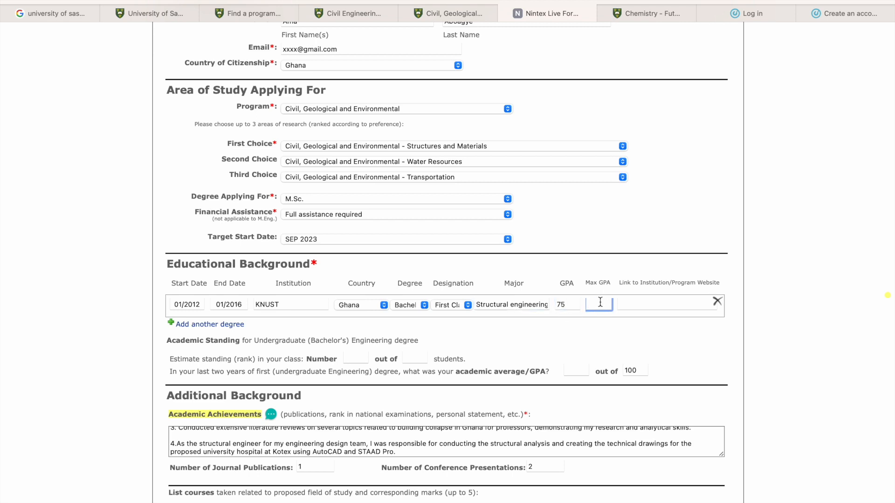
pyautogui.write('100')
pyautogui.doubleClick(601, 305)
pyautogui.press('BackSpace')
pyautogui.write('79')
pyautogui.click(660, 303)
pyautogui.write('www.knust.edu.gh')
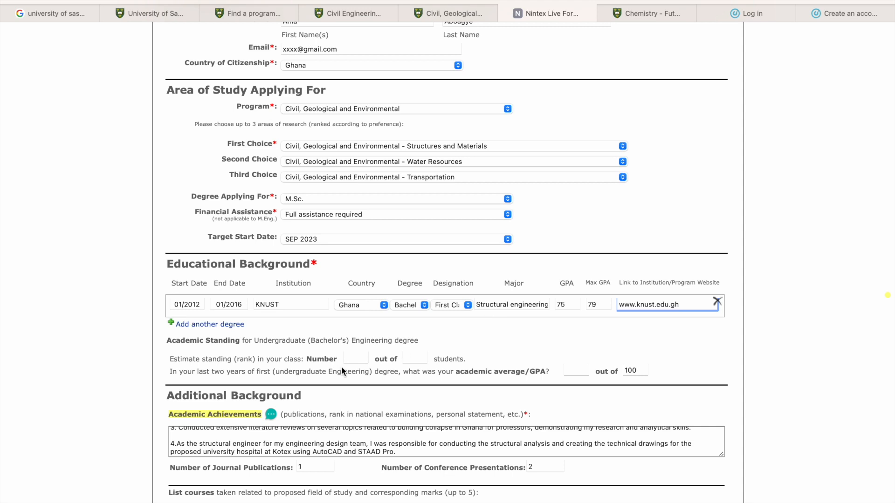
pyautogui.click(226, 326)
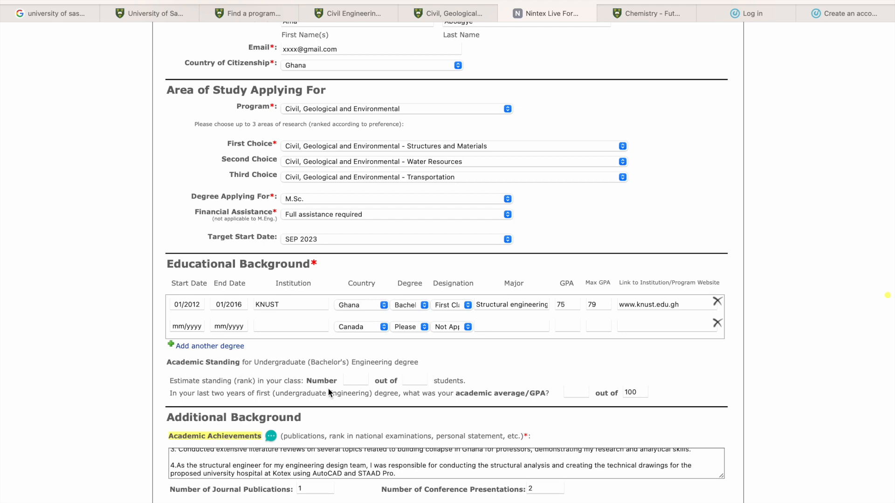
# - Fill in the academic standing with class rank 10 out of 200 students and an academic average of 85
pyautogui.click(351, 379)
pyautogui.write('10')
pyautogui.click(419, 380)
pyautogui.write('200')
pyautogui.scroll(-1, 284, 394)
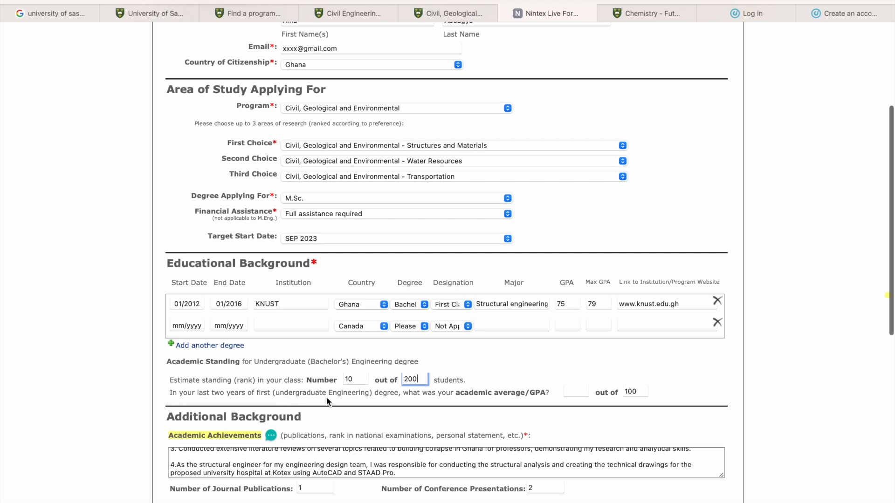
pyautogui.click(572, 388)
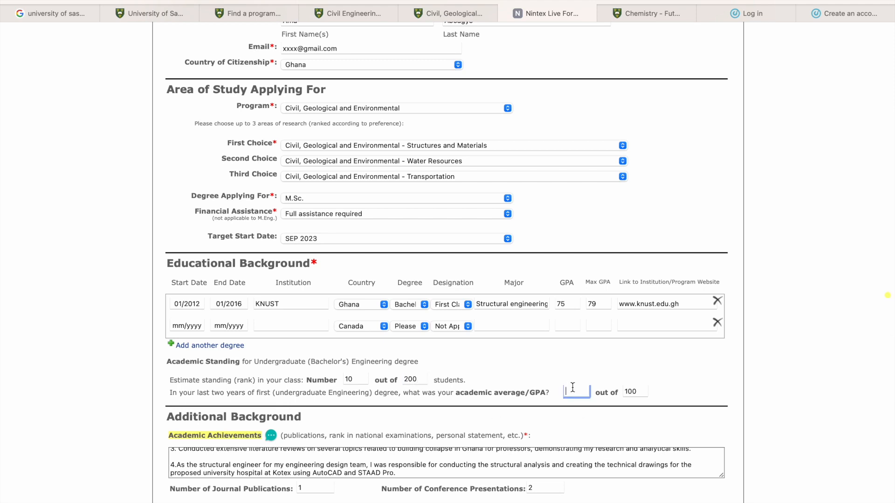
pyautogui.write('85')
# - Review the Academic Achievements section, reading its attached note and the achievements text from the beginning
pyautogui.scroll(-2, 595, 380)
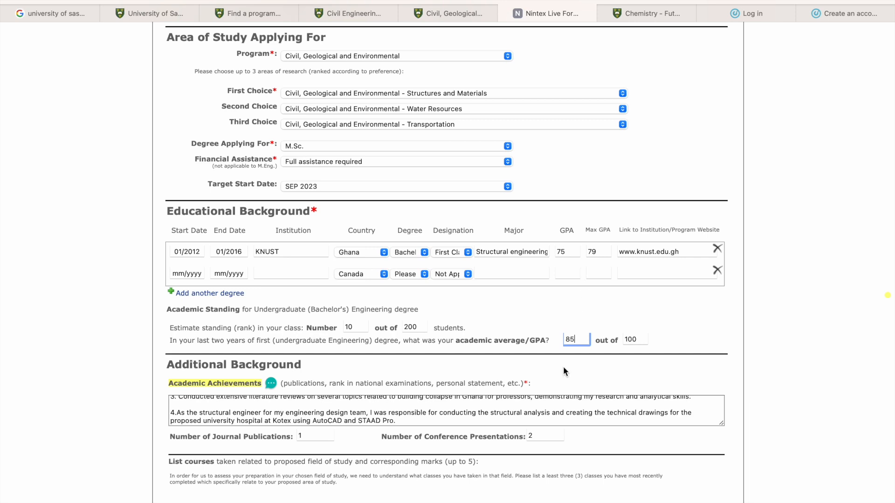
pyautogui.scroll(-5, 497, 370)
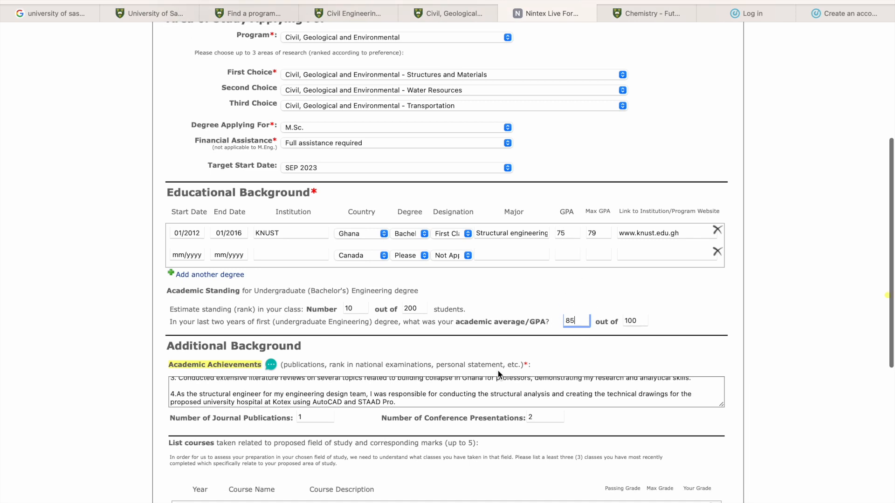
pyautogui.scroll(-1, 272, 338)
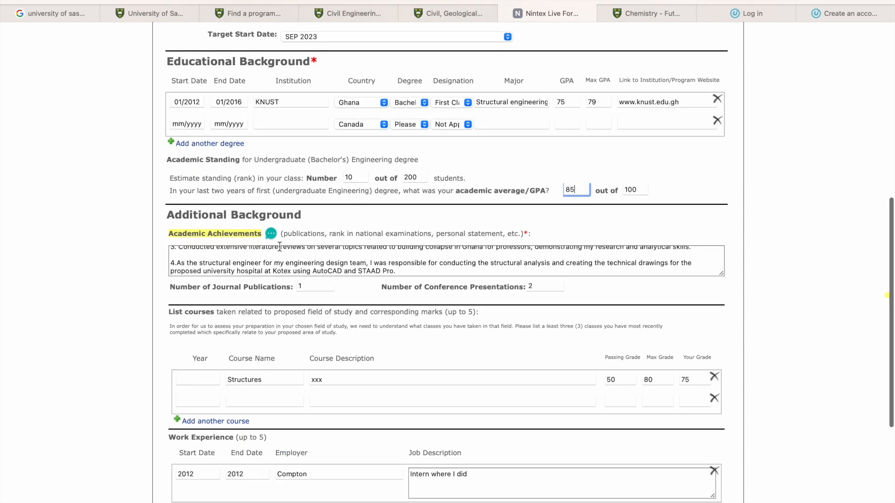
pyautogui.click(270, 235)
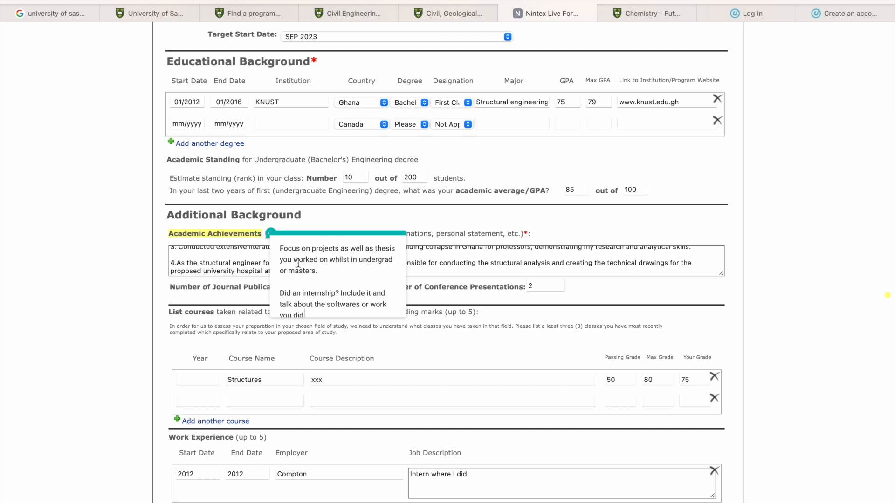
pyautogui.scroll(-2, 311, 297)
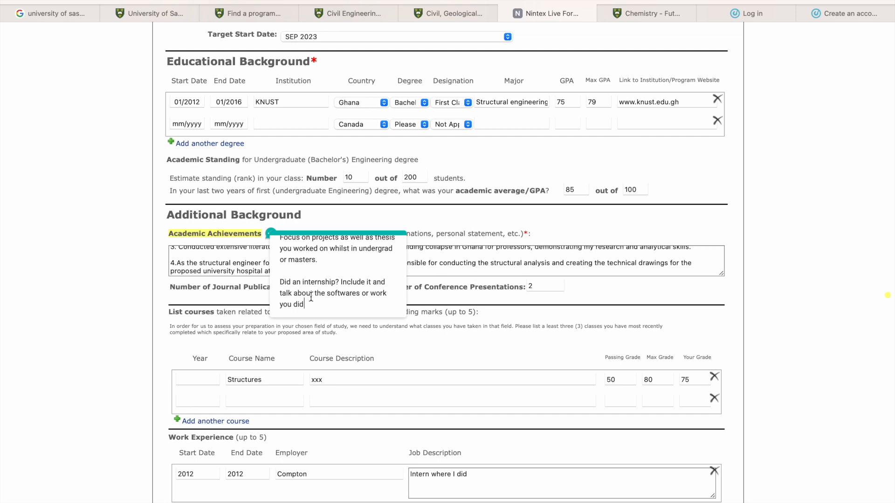
pyautogui.click(583, 285)
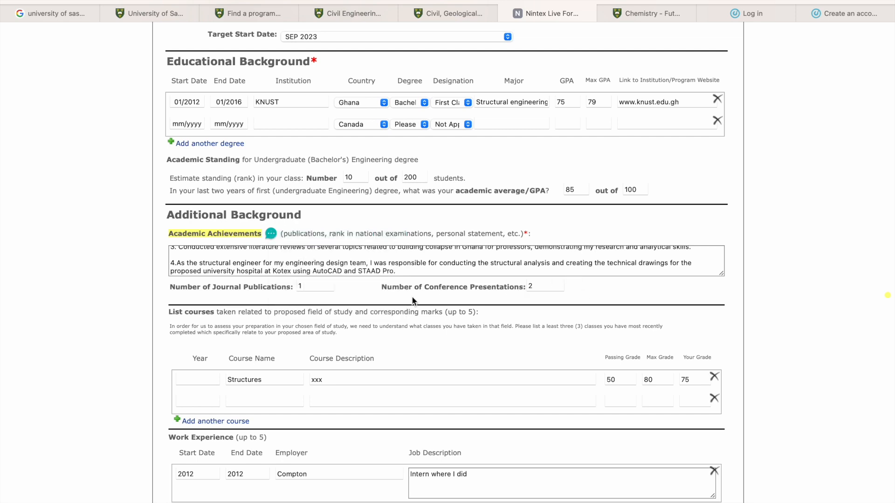
pyautogui.scroll(5, 303, 270)
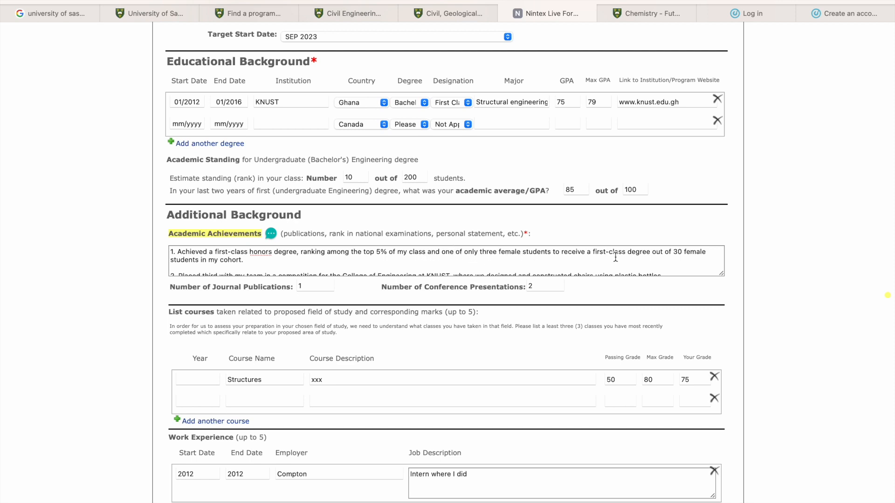
# - Read the rest of the academic achievements text and review the filled-in form from the identification section through the work experience
pyautogui.scroll(-2, 248, 265)
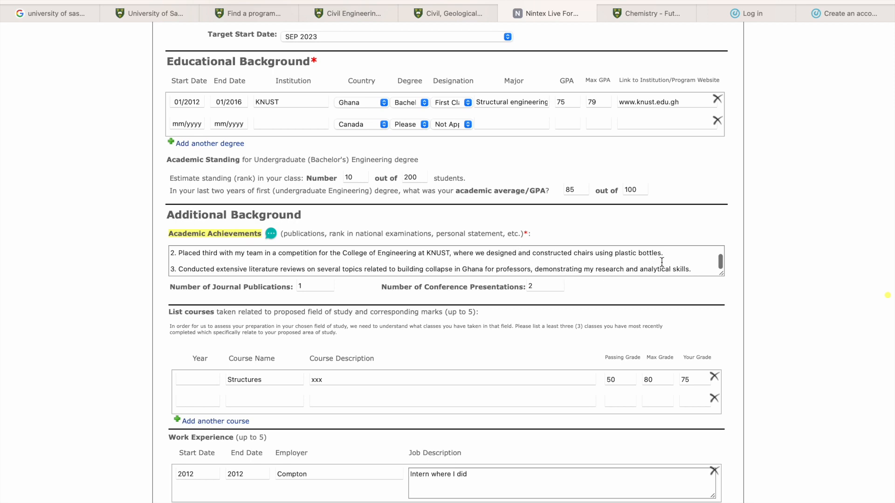
pyautogui.scroll(-2, 282, 271)
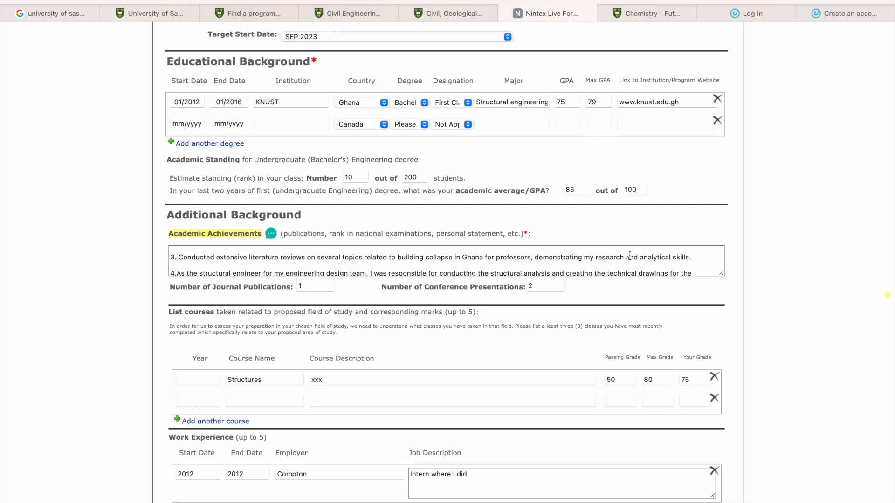
pyautogui.scroll(-2, 535, 265)
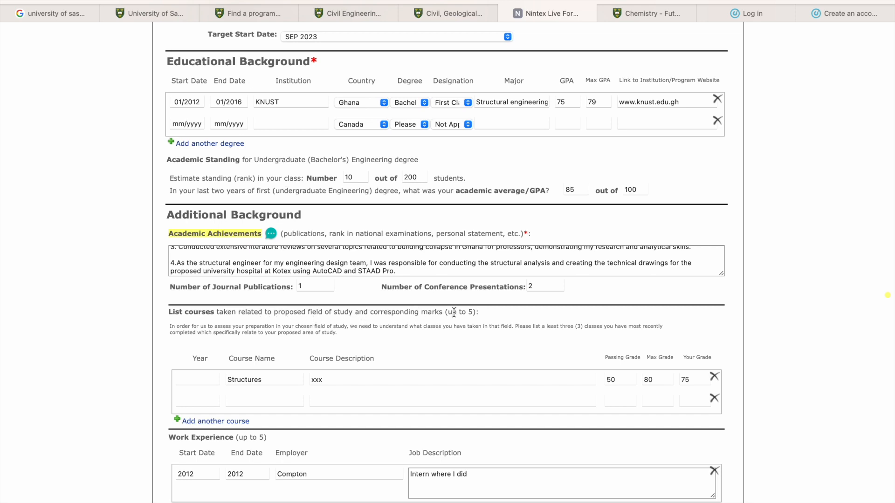
pyautogui.scroll(10, 351, 258)
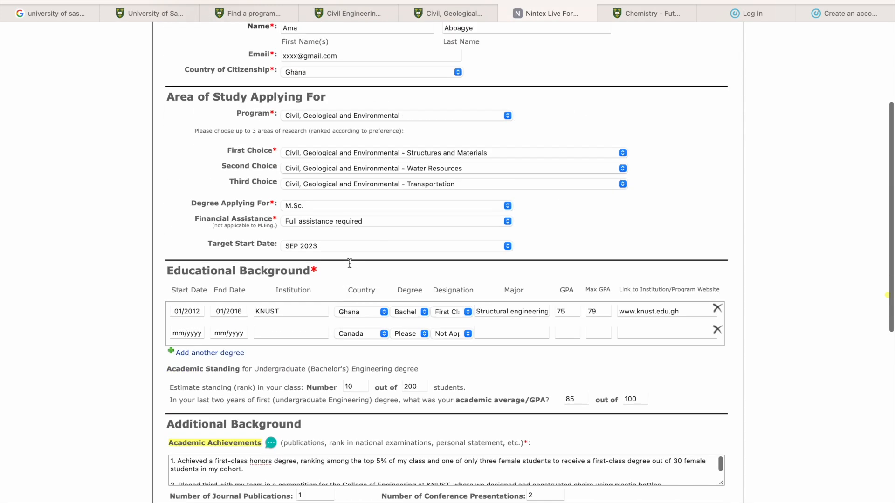
pyautogui.scroll(3, 355, 255)
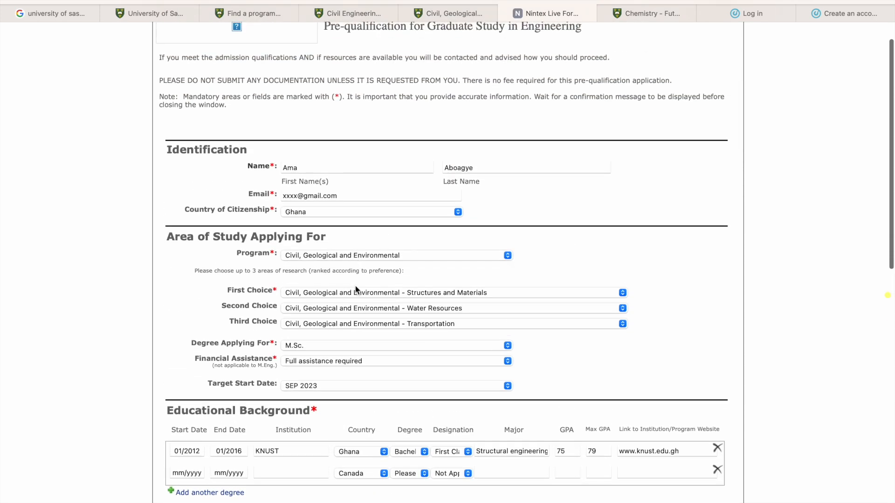
pyautogui.scroll(-15, 401, 423)
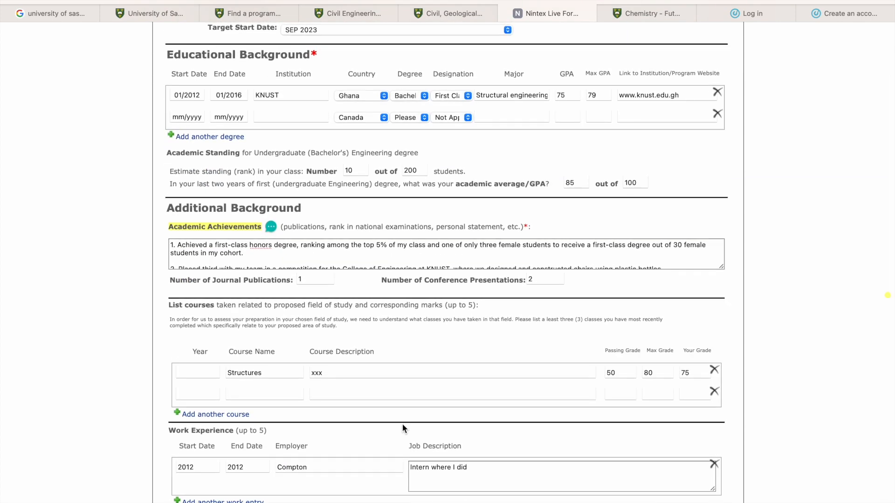
pyautogui.scroll(6, 262, 237)
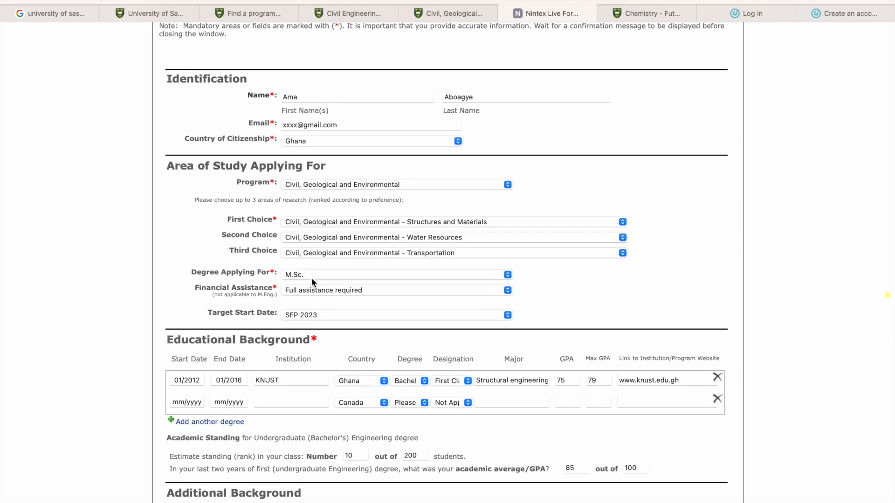
pyautogui.scroll(-10, 342, 416)
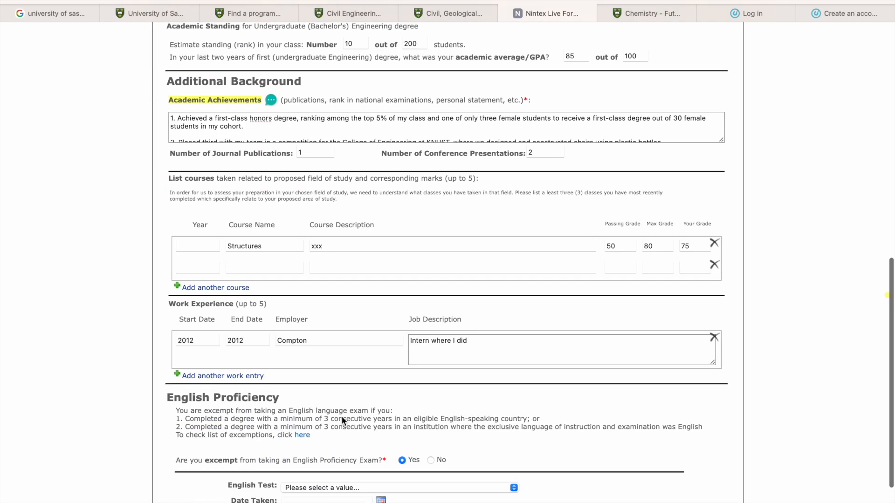
pyautogui.scroll(-1, 342, 421)
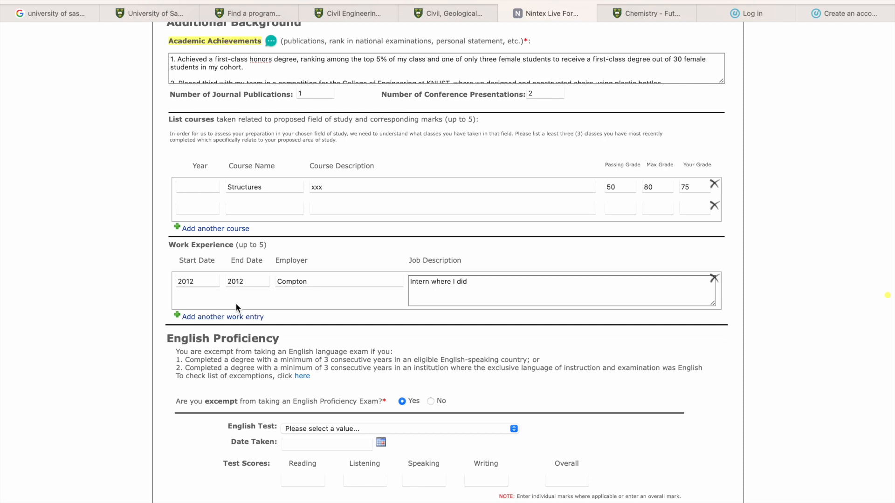
# - Check the English Proficiency section and its English test list, and proceed to the application summary
pyautogui.scroll(-2, 272, 398)
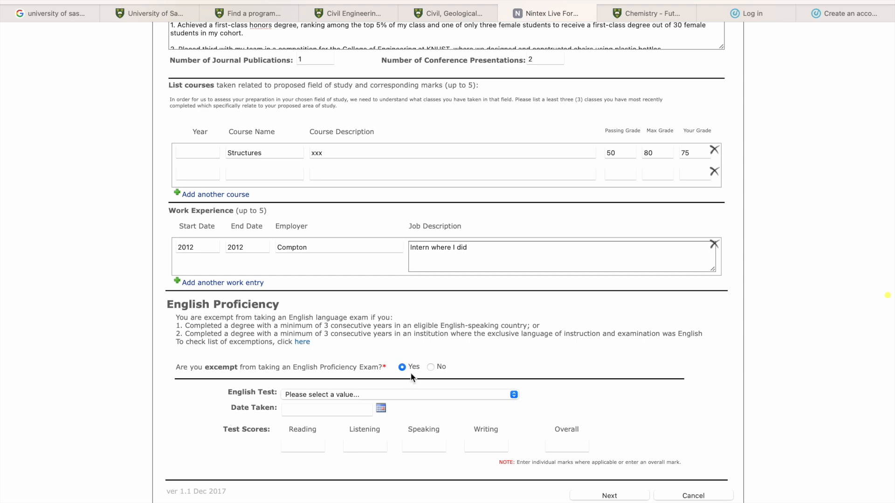
pyautogui.click(426, 396)
pyautogui.click(425, 395)
pyautogui.scroll(-1, 251, 443)
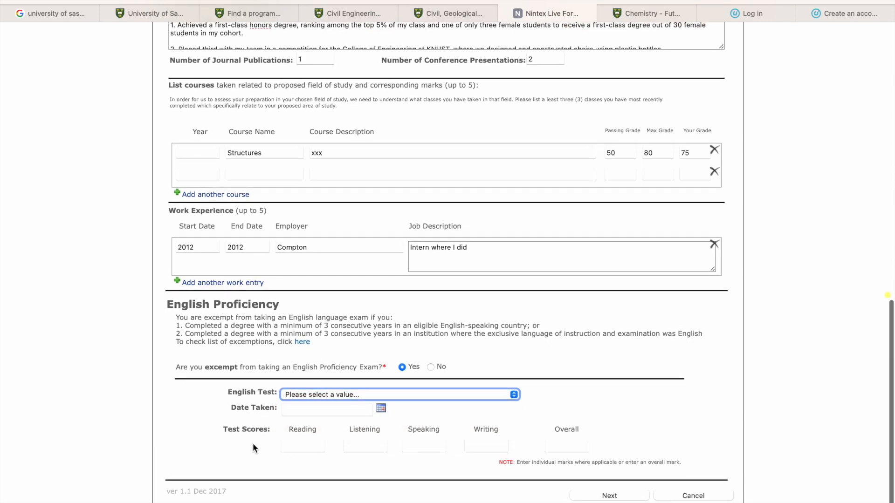
pyautogui.click(596, 496)
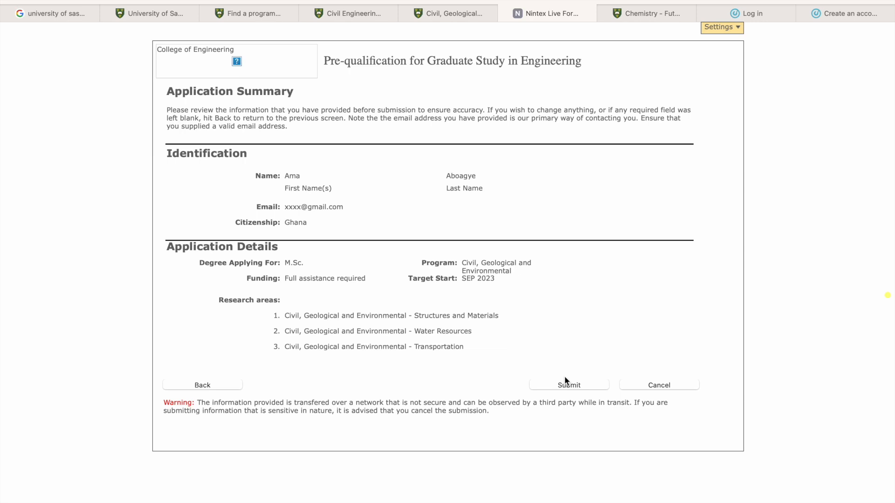
# - Switch to the Chemistry graduate program page and review its application deadline, program lengths and research supervisors
pyautogui.click(642, 15)
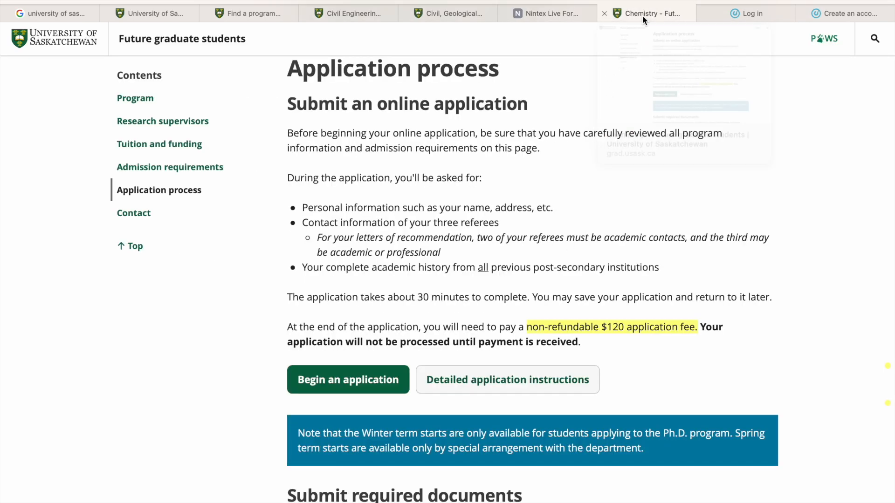
pyautogui.scroll(10, 531, 344)
pyautogui.scroll(15, 531, 343)
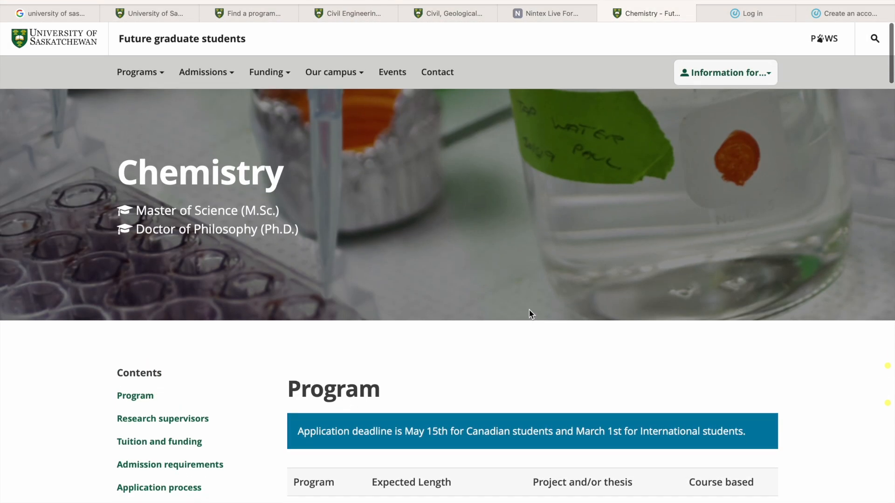
pyautogui.scroll(-5, 529, 309)
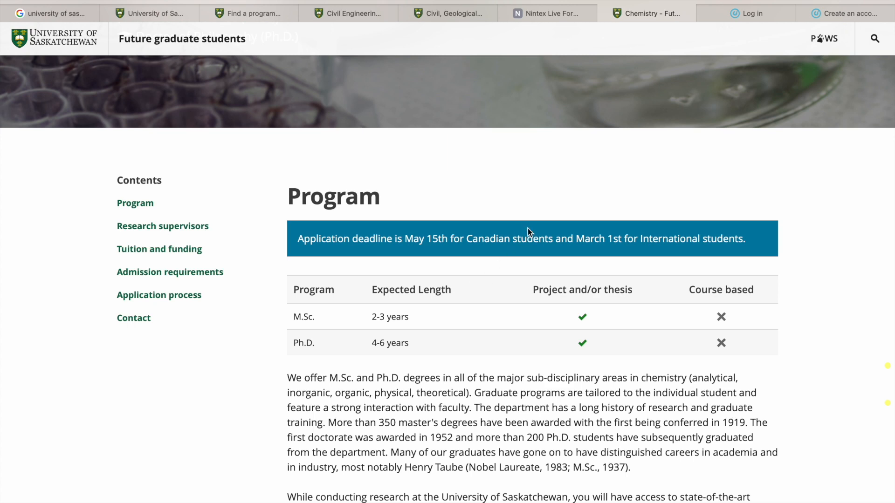
pyautogui.scroll(-5, 502, 460)
pyautogui.scroll(-6, 503, 459)
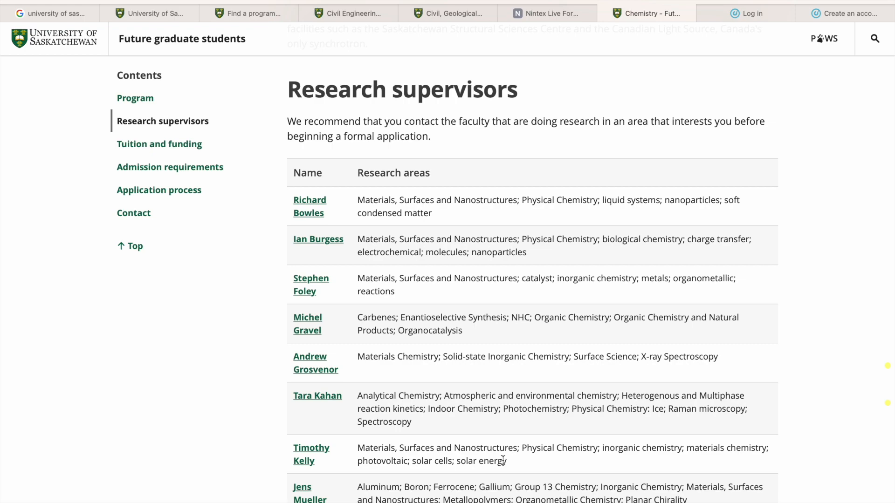
# - Review the Chemistry program's funding, tuition, student fees, admission requirements and online application process
pyautogui.scroll(-20, 502, 462)
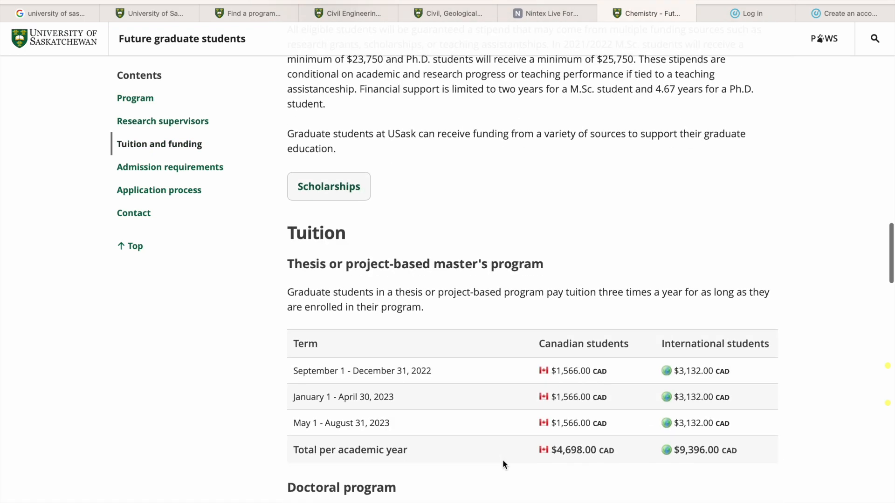
pyautogui.scroll(2, 503, 460)
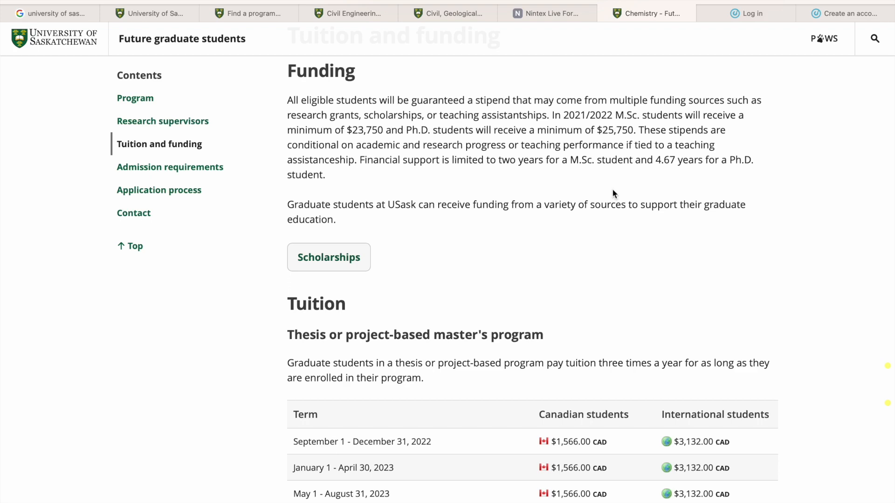
pyautogui.scroll(-4, 595, 301)
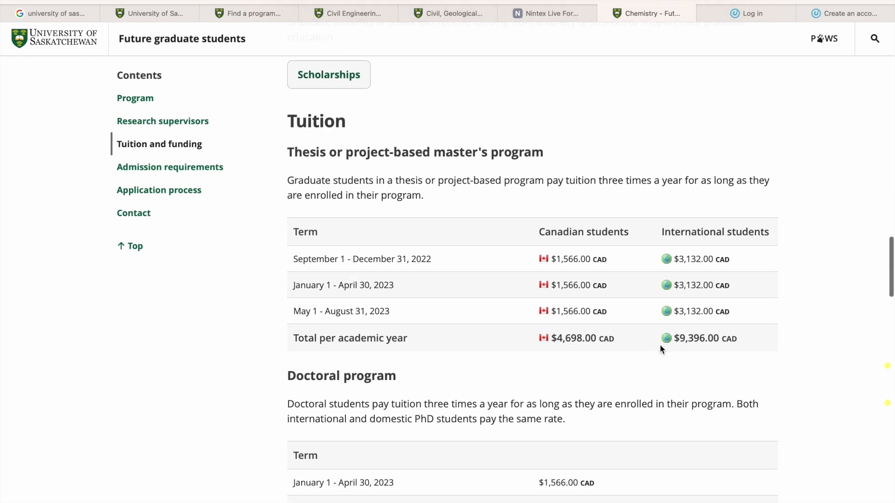
pyautogui.scroll(-2, 650, 320)
pyautogui.scroll(-2, 650, 321)
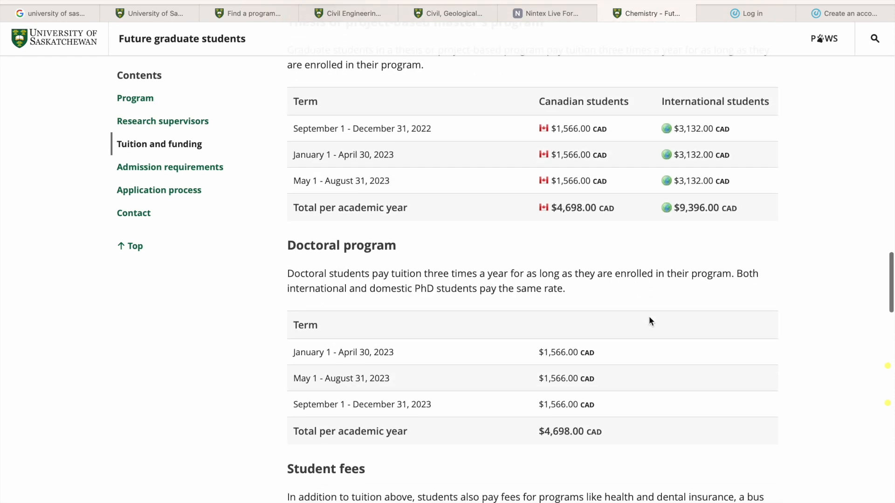
pyautogui.scroll(-3, 650, 320)
pyautogui.scroll(-7, 650, 321)
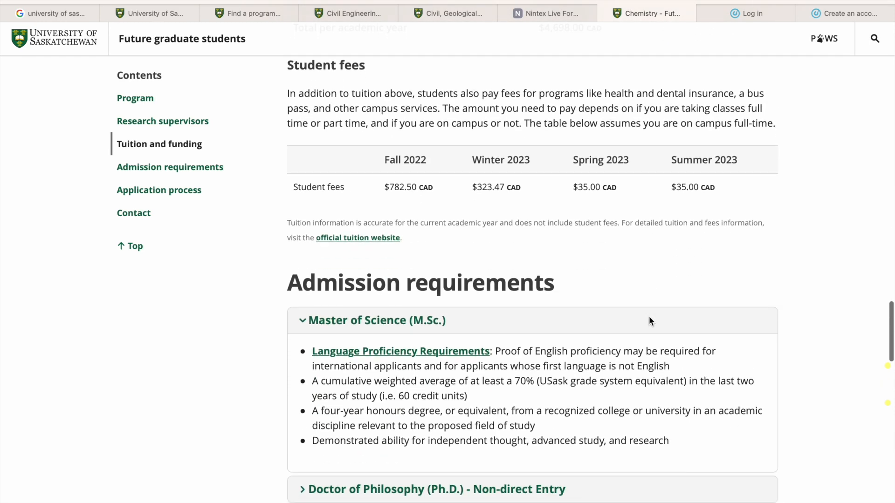
pyautogui.scroll(-9, 649, 321)
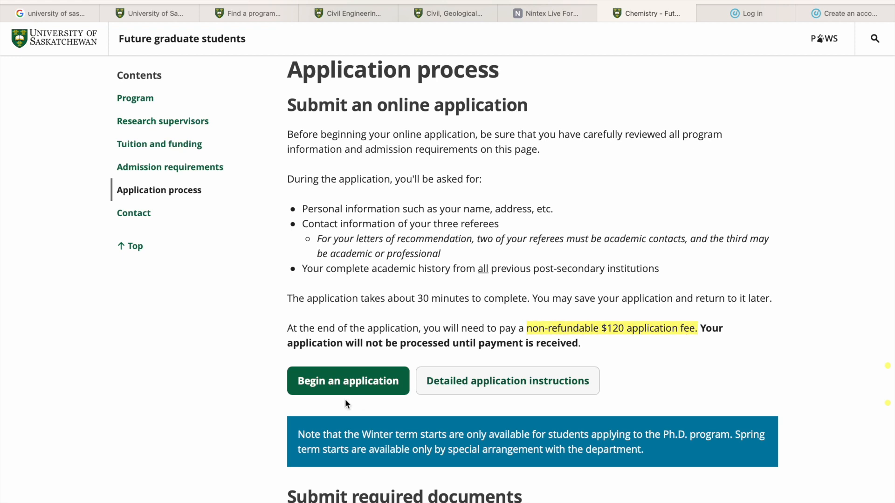
pyautogui.scroll(-2, 346, 402)
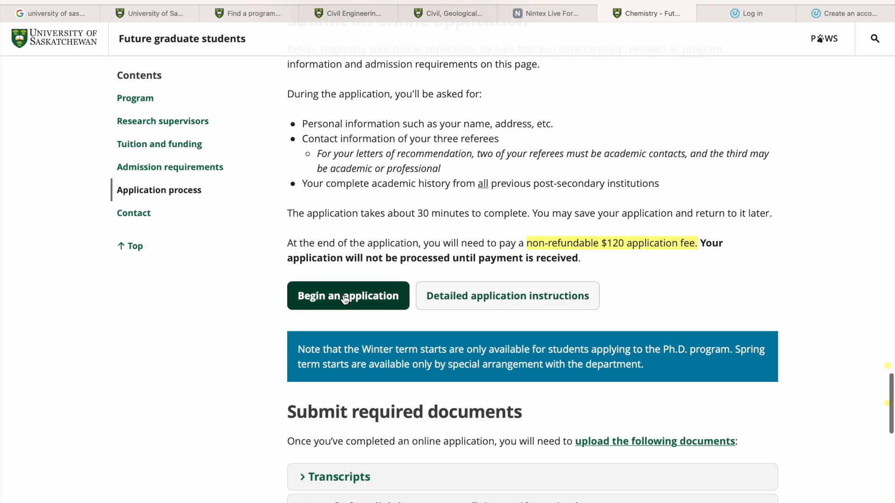
# - View the admissions portal's login and account creation pages and the account activation page
pyautogui.click(725, 21)
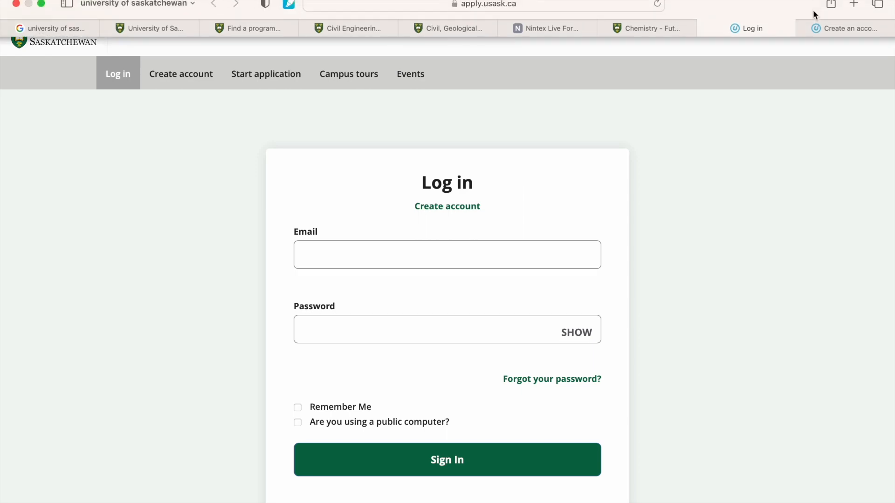
pyautogui.click(824, 30)
pyautogui.scroll(-7, 523, 269)
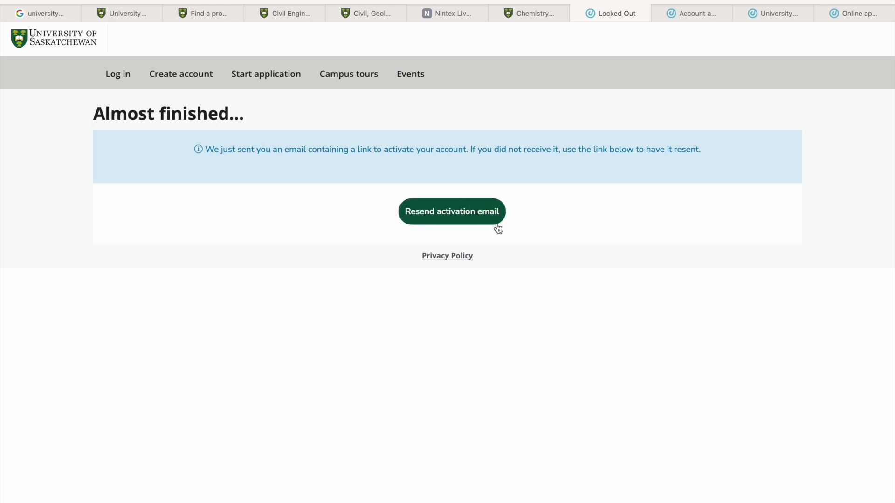
pyautogui.click(701, 15)
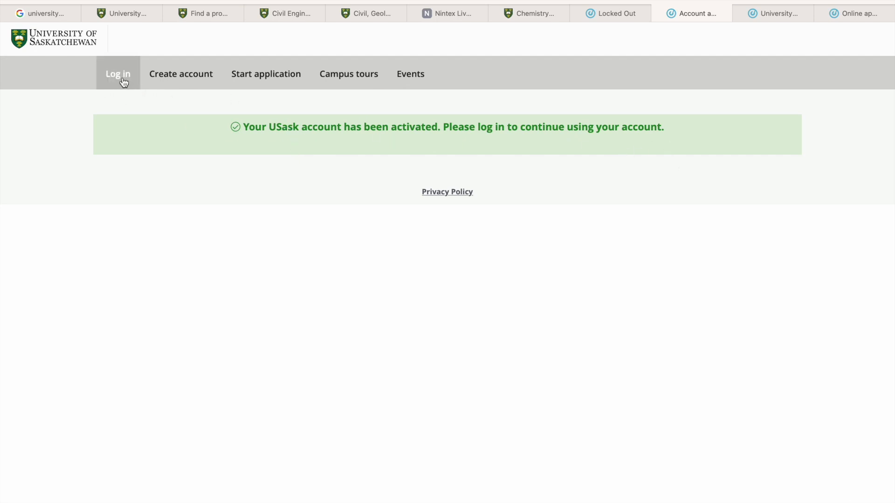
# - Open the My account page of the admissions portal and review its application, events and profile sections
pyautogui.click(770, 18)
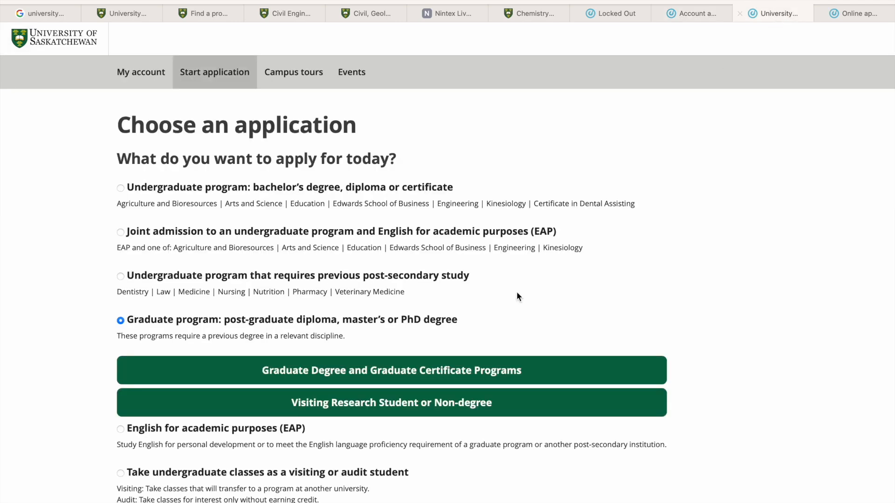
pyautogui.click(161, 76)
pyautogui.scroll(-1, 276, 304)
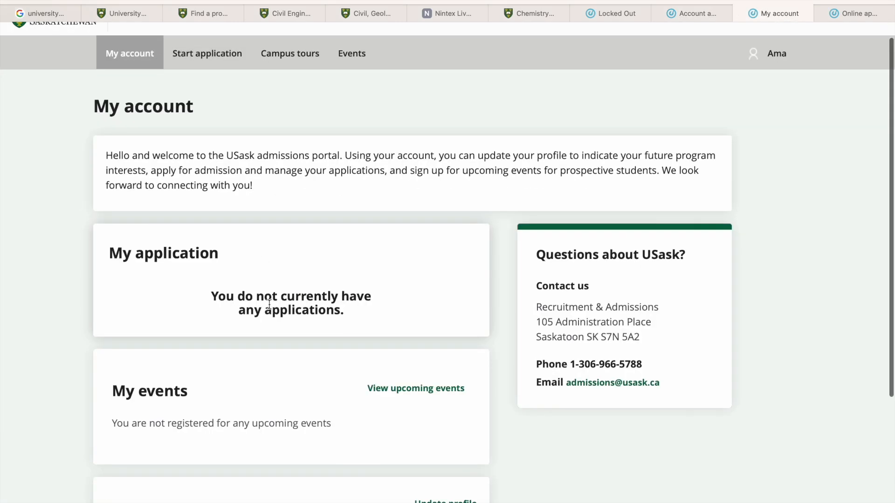
pyautogui.scroll(-4, 297, 367)
pyautogui.scroll(2, 297, 354)
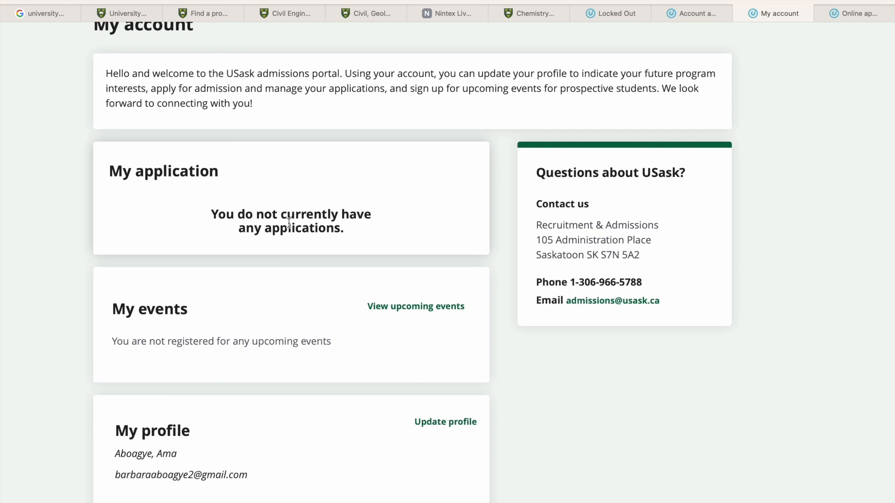
pyautogui.scroll(3, 289, 223)
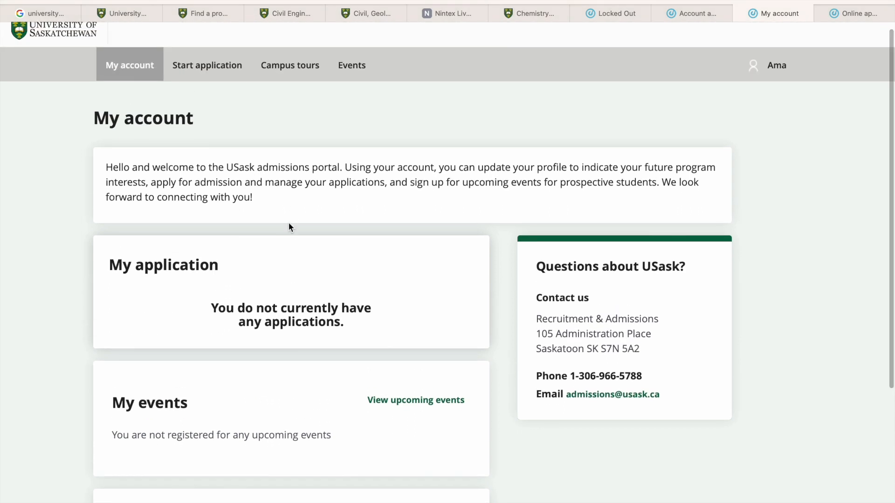
# - Start a graduate degree application for 2023 Fall Term - Civil Engineering - Master of Science - Thesis
pyautogui.click(217, 76)
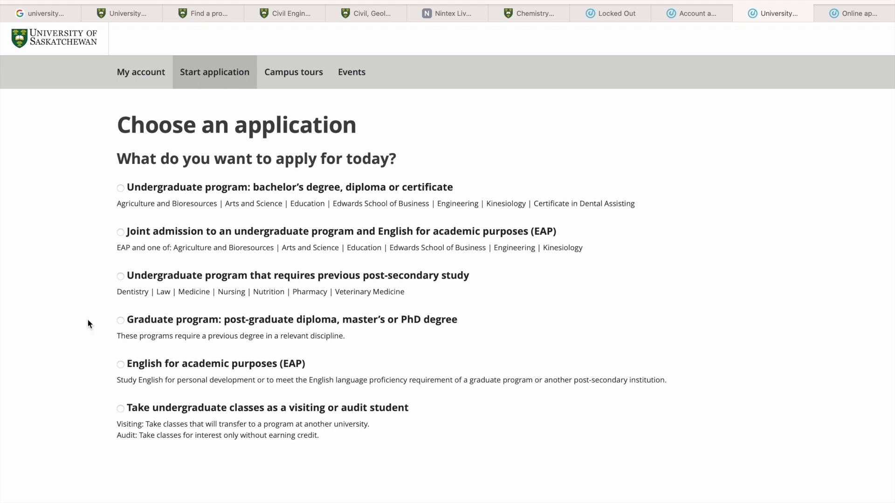
pyautogui.click(121, 321)
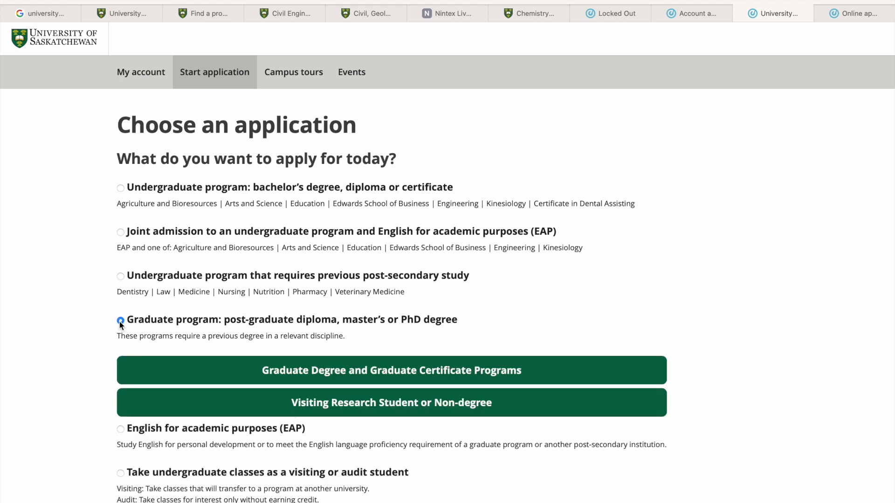
pyautogui.click(417, 374)
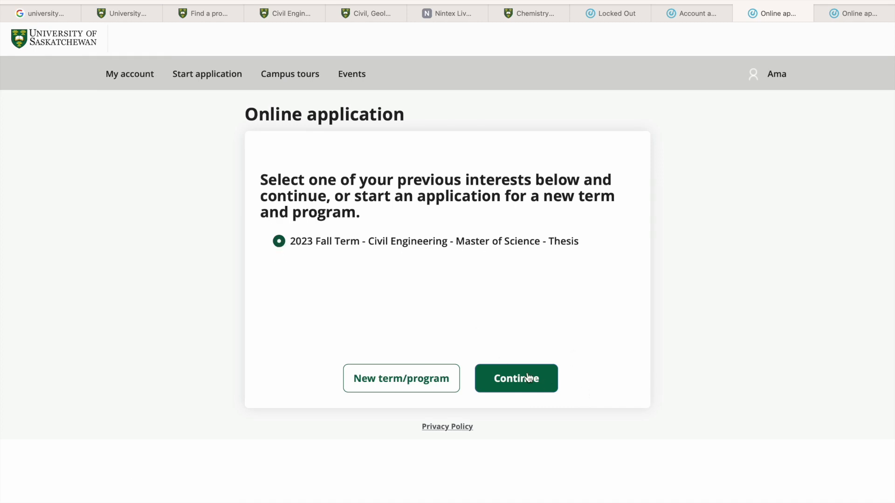
pyautogui.click(515, 379)
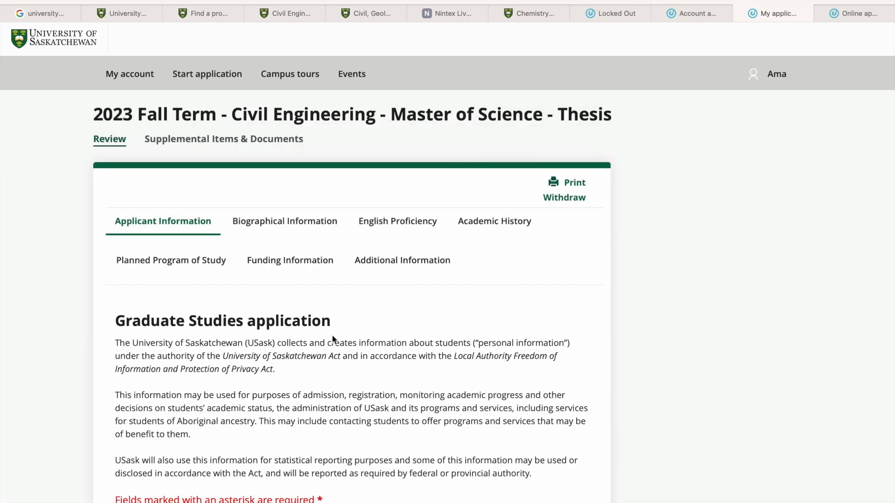
# - Set the applicant's title to Miss in the Name section of the Graduate Studies application
pyautogui.scroll(-3, 331, 335)
pyautogui.scroll(-5, 332, 335)
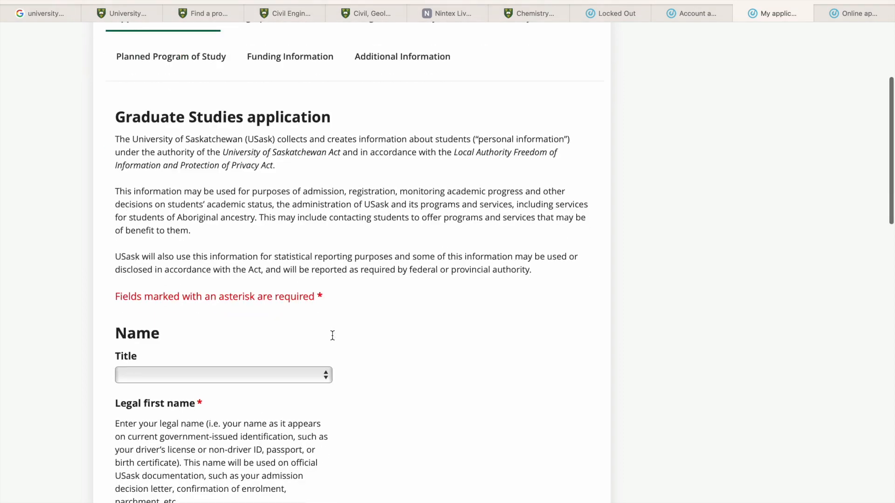
pyautogui.click(273, 356)
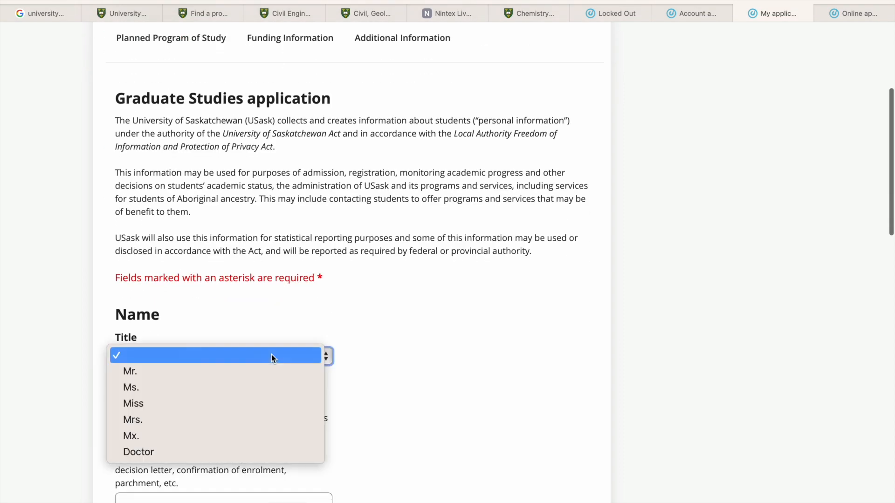
pyautogui.click(172, 404)
# - Mark the permanent address as outside Canada or the U.S. and enter the applicant's street address
pyautogui.scroll(-5, 268, 422)
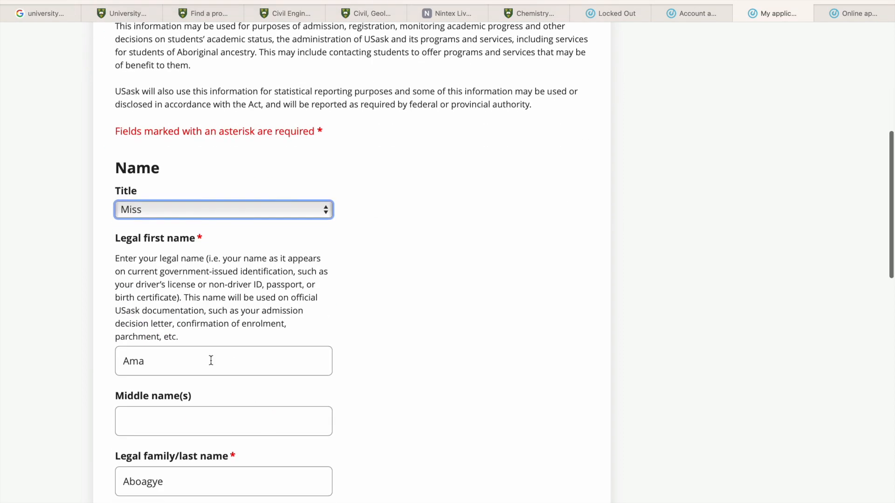
pyautogui.scroll(-6, 220, 441)
pyautogui.scroll(-12, 197, 398)
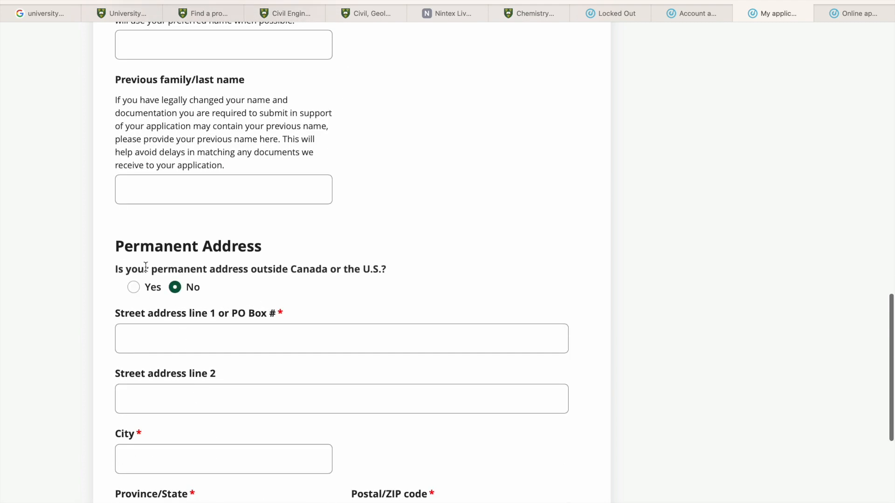
pyautogui.click(134, 287)
pyautogui.click(150, 332)
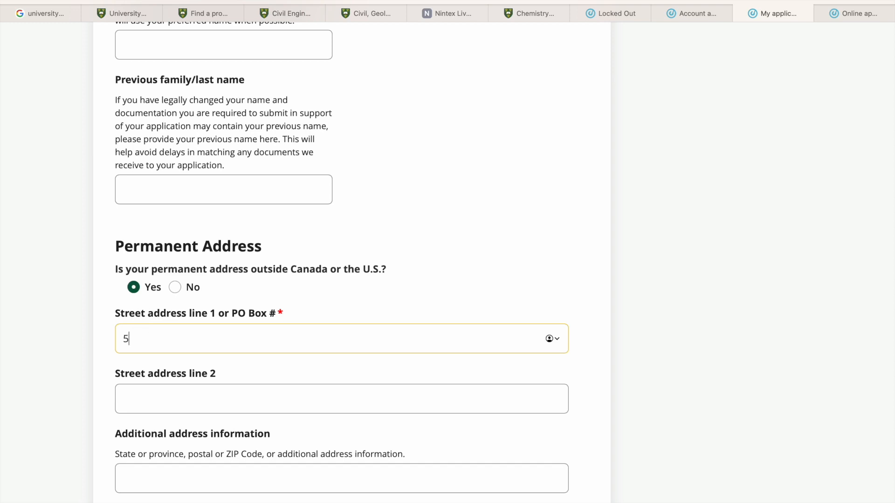
# - Enter the city of the permanent address and set its country to Ghana
pyautogui.scroll(-3, 179, 390)
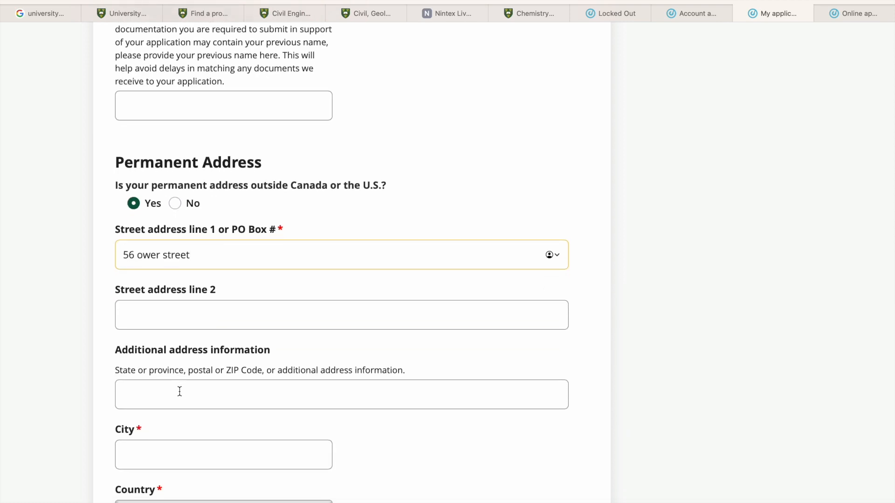
pyautogui.scroll(-2, 180, 391)
pyautogui.click(175, 405)
pyautogui.write('Accra')
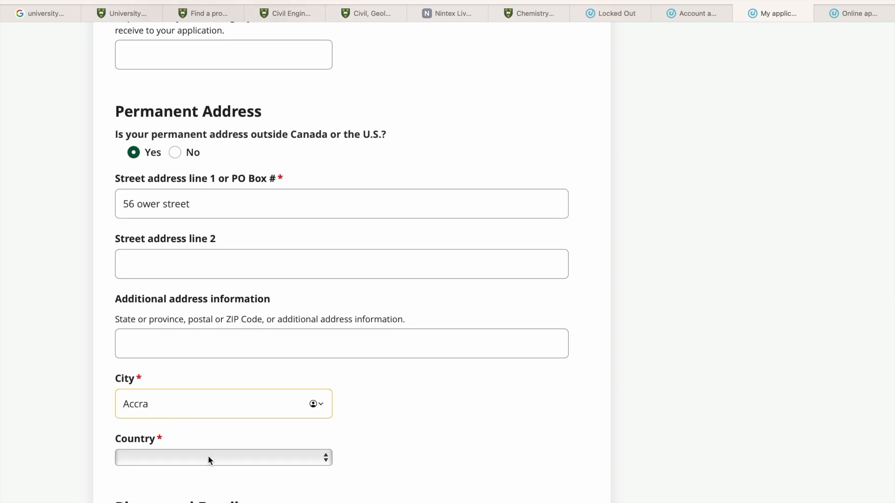
pyautogui.click(208, 457)
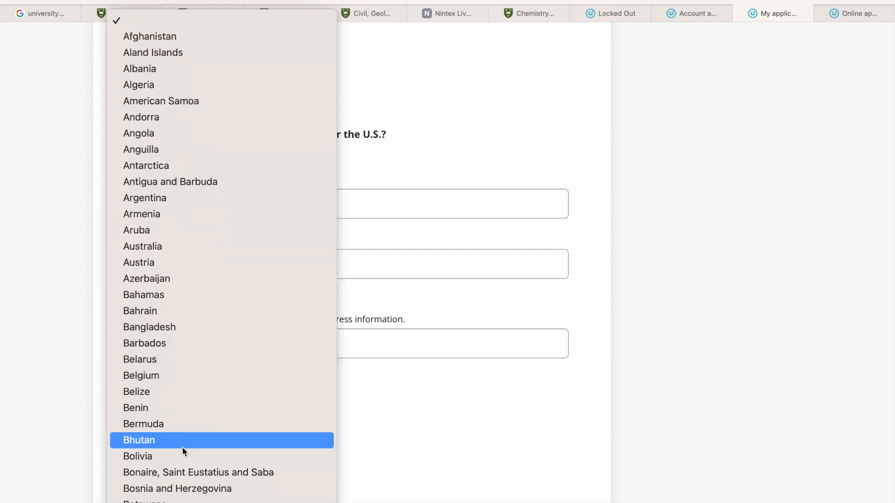
pyautogui.scroll(-20, 183, 446)
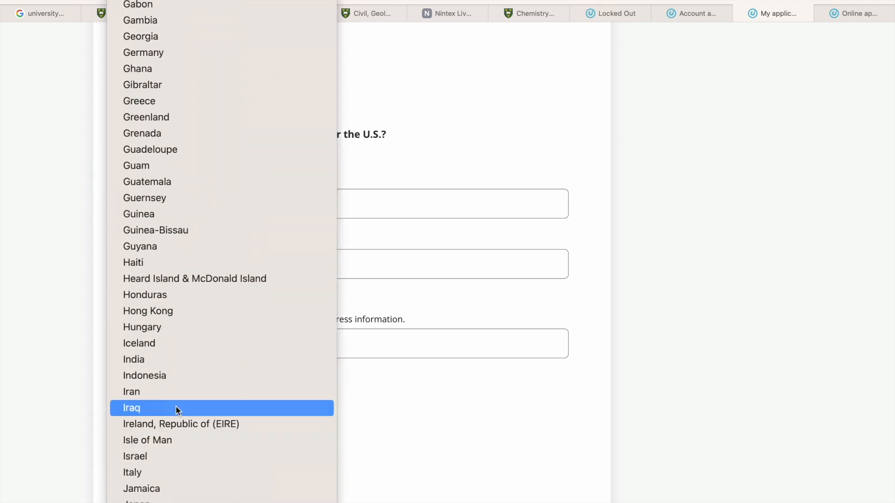
pyautogui.scroll(5, 150, 359)
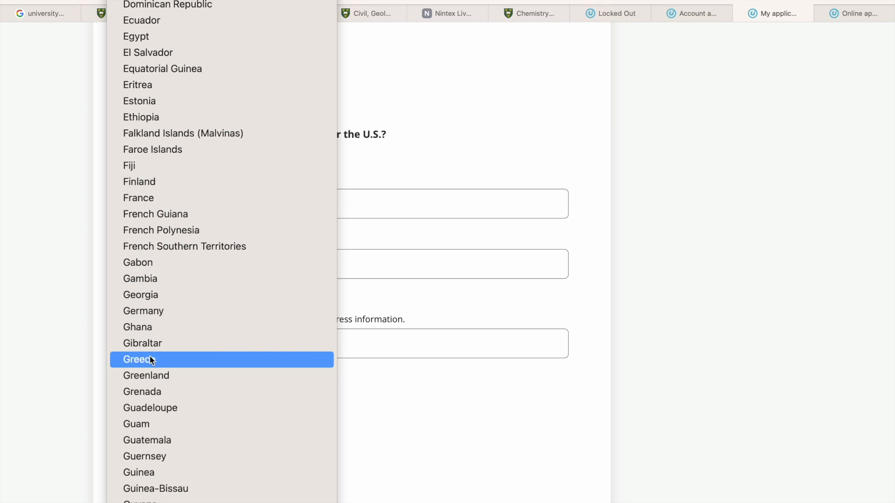
pyautogui.click(157, 328)
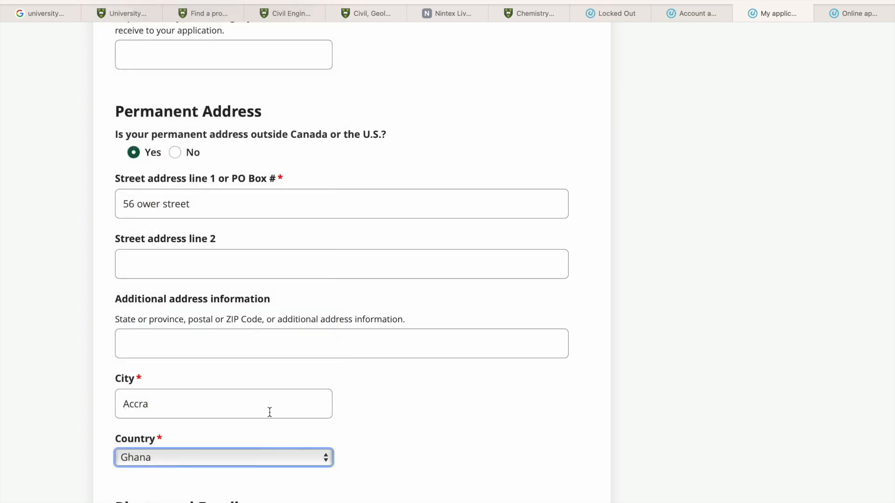
# - Set the country of the applicant's phone number to Ghana (+233)
pyautogui.scroll(-5, 269, 411)
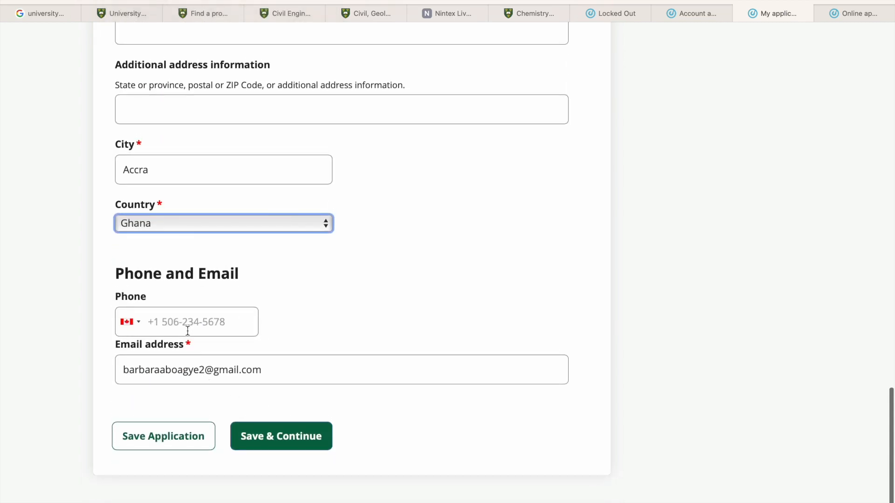
pyautogui.scroll(2, 187, 330)
pyautogui.click(127, 415)
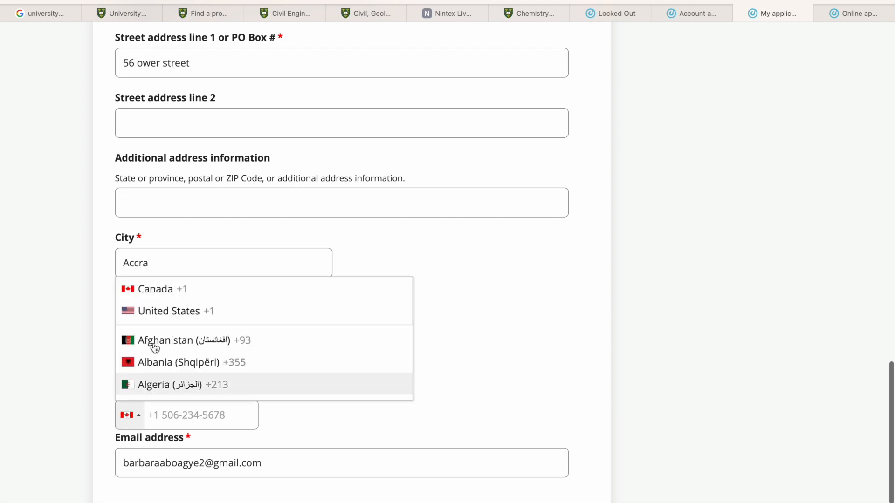
pyautogui.scroll(-15, 179, 392)
pyautogui.scroll(-15, 180, 392)
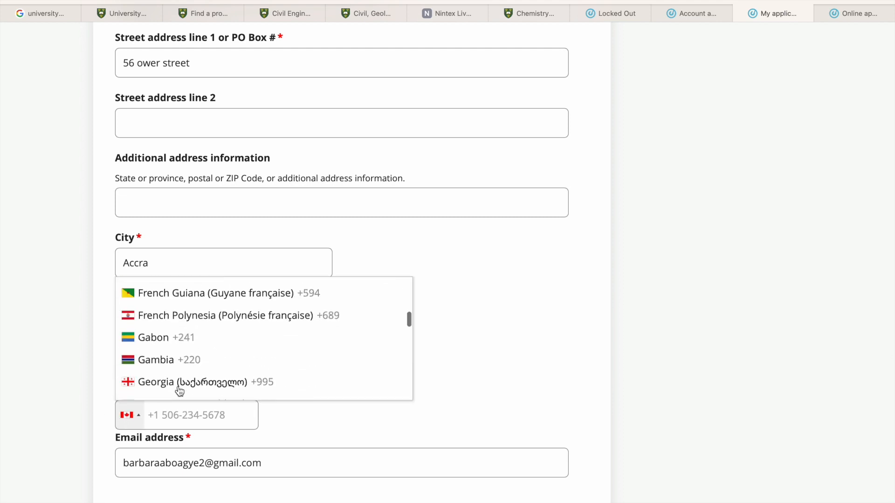
pyautogui.scroll(-3, 179, 387)
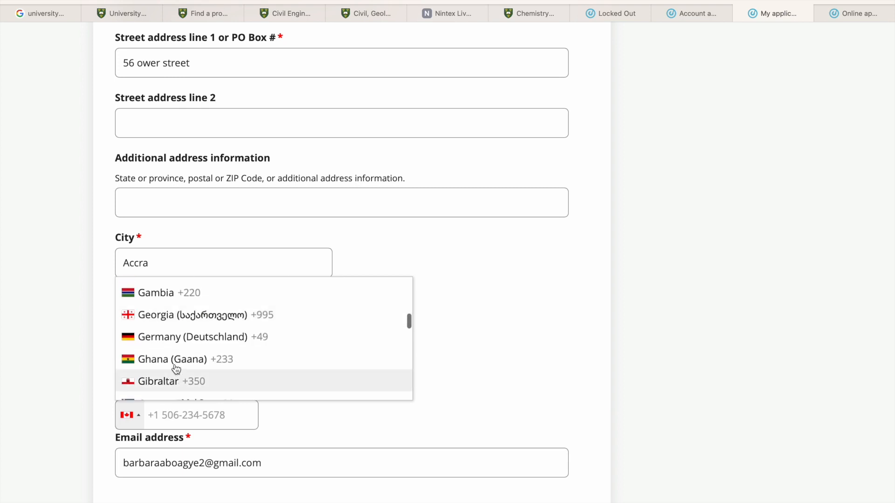
pyautogui.click(176, 364)
# - Enter the applicant's phone number and try to save the applicant information and continue
pyautogui.write('254')
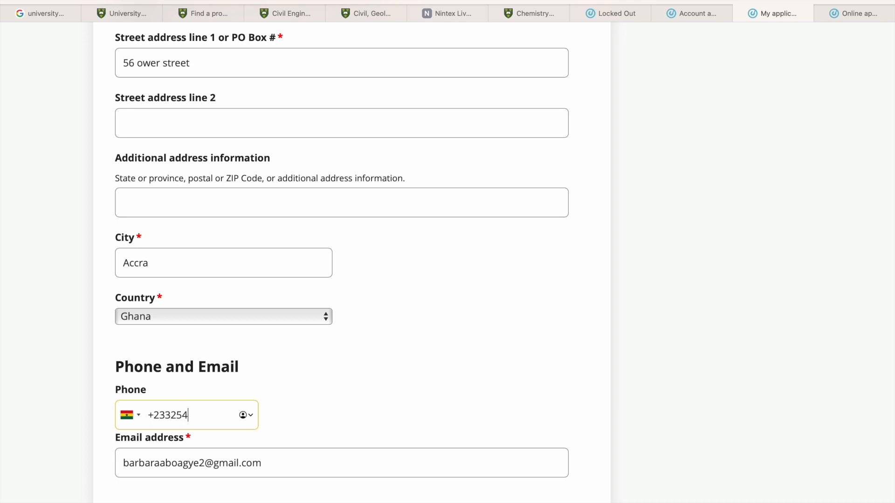
pyautogui.press('BackSpace')
pyautogui.write('75654')
pyautogui.scroll(-3, 294, 459)
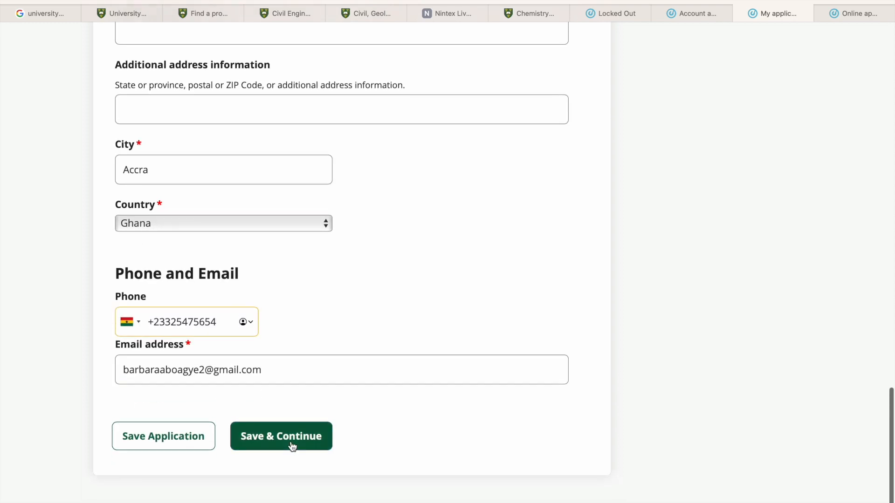
pyautogui.click(292, 446)
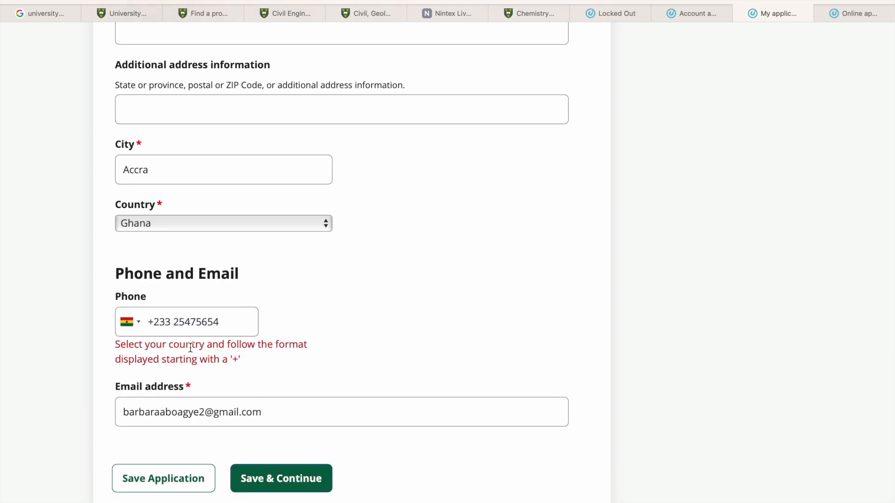
# - Add one more digit to the applicant's phone number and try to save the page again
pyautogui.click(238, 325)
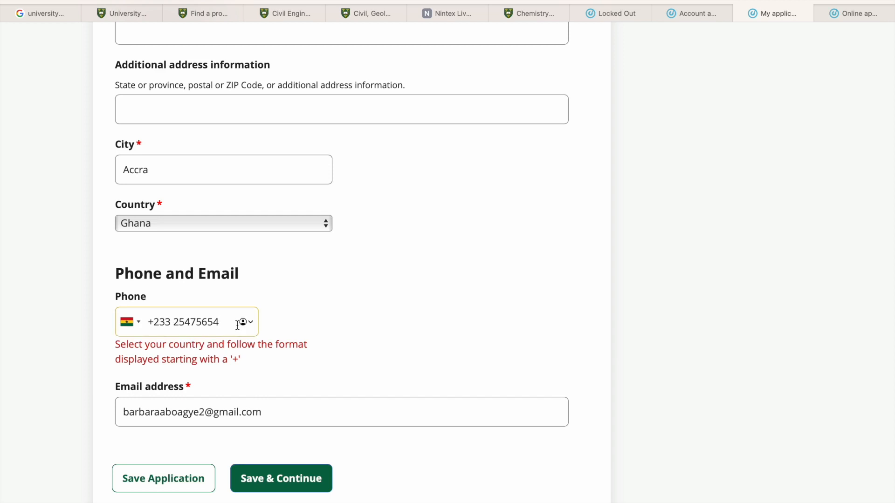
pyautogui.write('6')
pyautogui.click(286, 446)
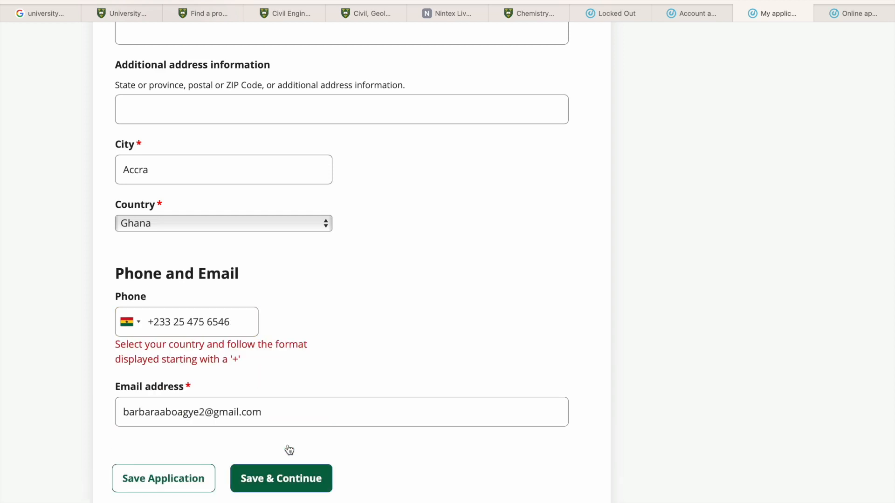
# - Clear the applicant's phone number, then save the applicant information and continue to the biographical section
pyautogui.click(154, 323)
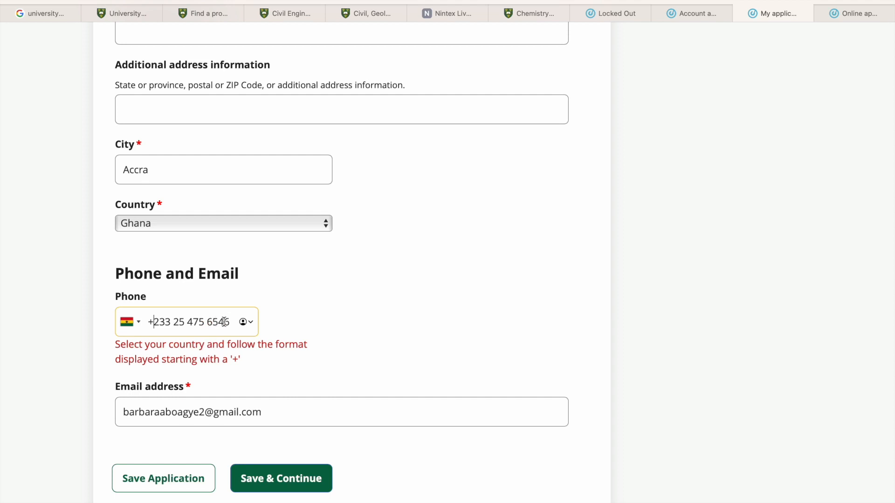
pyautogui.moveTo(224, 321); pyautogui.dragTo(126, 314)
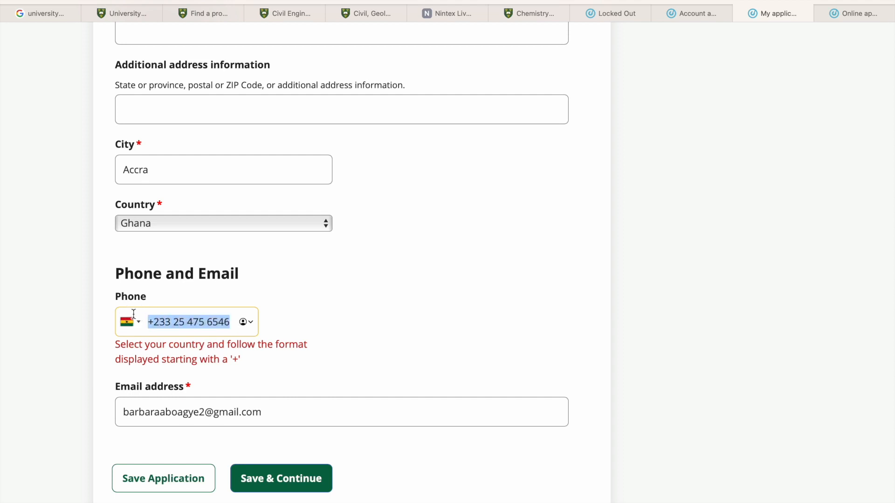
pyautogui.press('BackSpace')
pyautogui.click(274, 437)
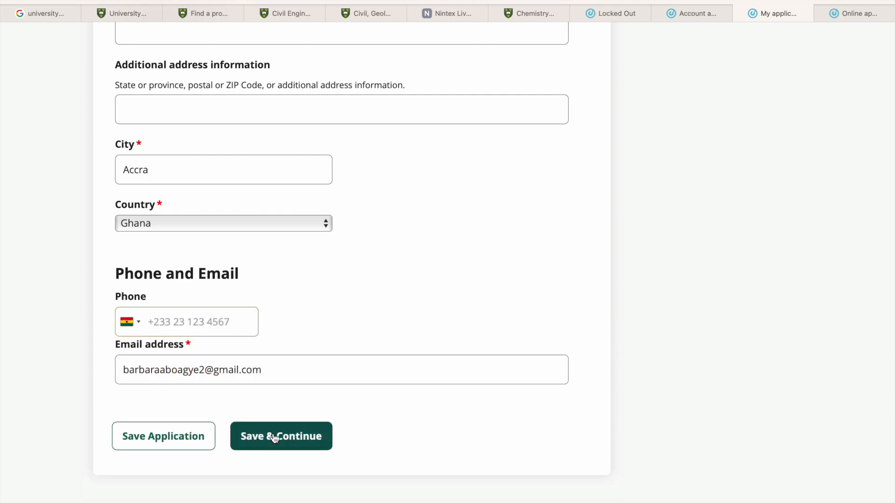
# - Set the applicant's gender identity to Woman in the biographical information
pyautogui.scroll(-3, 276, 311)
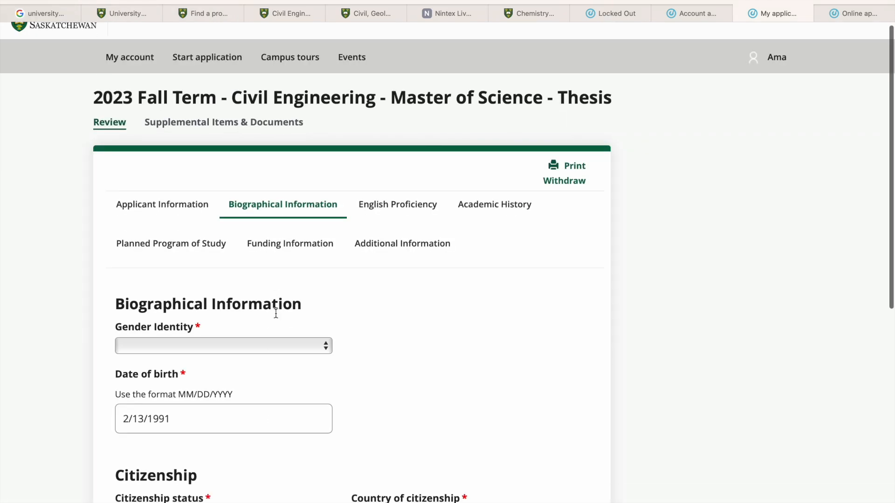
pyautogui.click(203, 226)
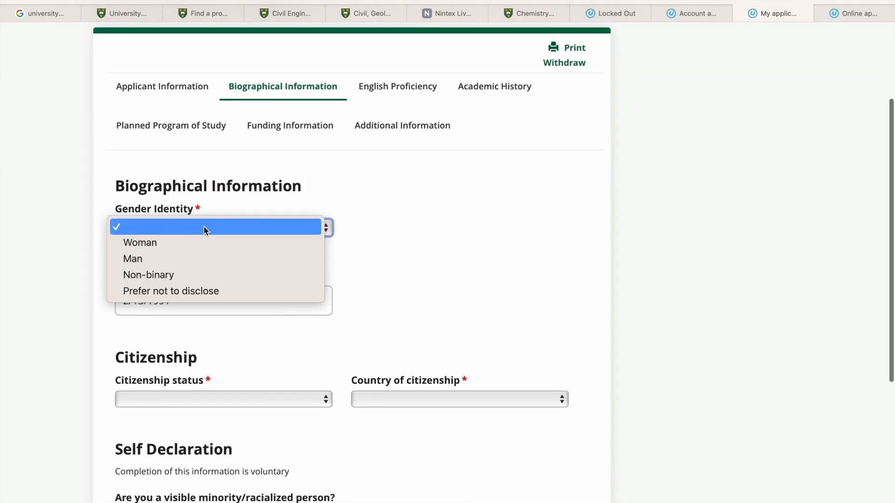
pyautogui.press('Escape')
pyautogui.press('w')
# - Set the citizenship status to Non-Canadian Citizen and the country of citizenship to Ghana
pyautogui.scroll(-4, 248, 290)
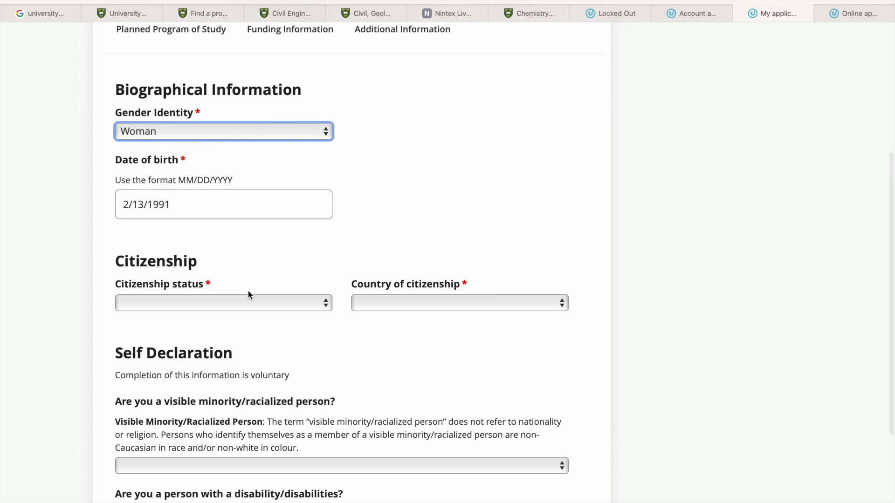
pyautogui.click(235, 222)
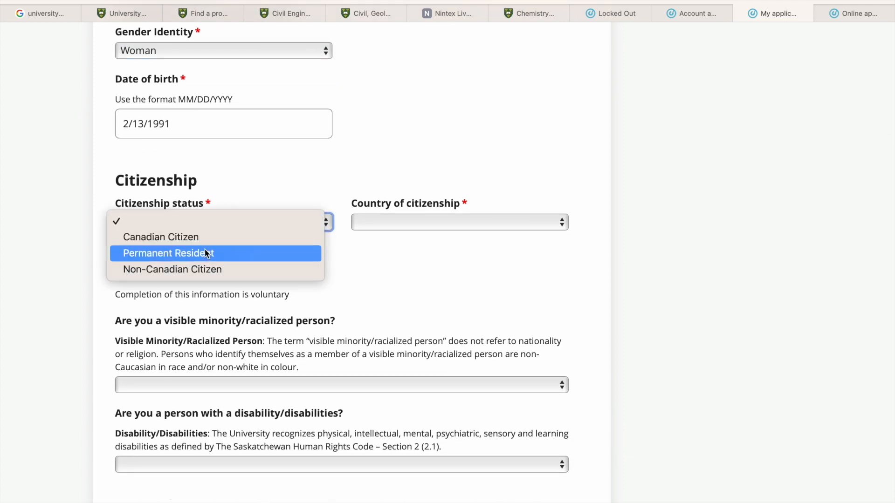
pyautogui.click(232, 269)
pyautogui.click(393, 220)
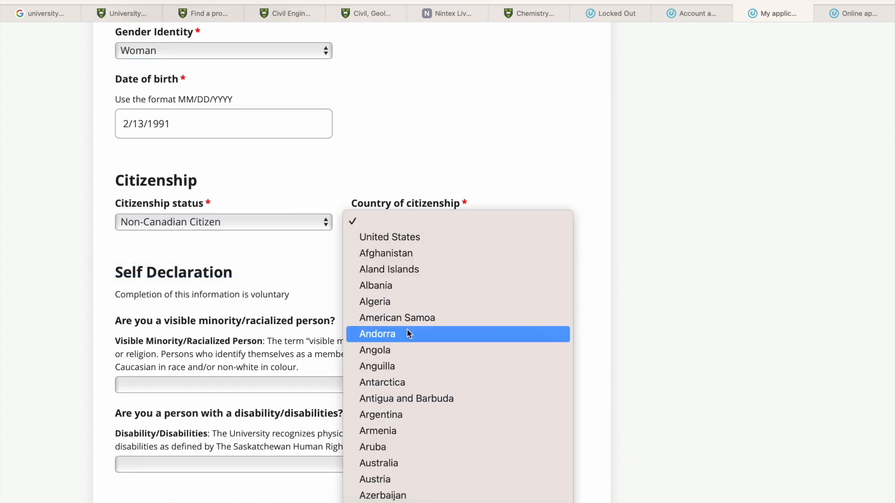
pyautogui.write('gh')
pyautogui.scroll(-3, 403, 456)
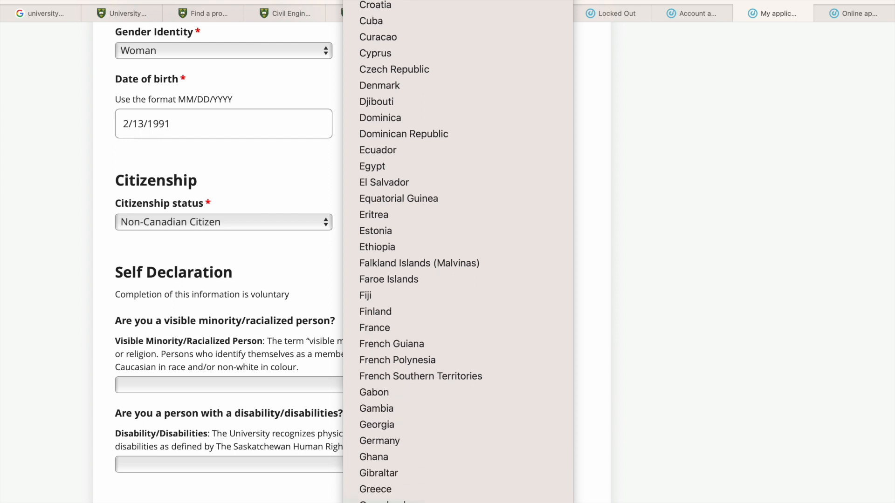
pyautogui.click(397, 454)
# - Answer Yes to visible minority and No to disability in the self declaration, then save and continue
pyautogui.scroll(-4, 298, 281)
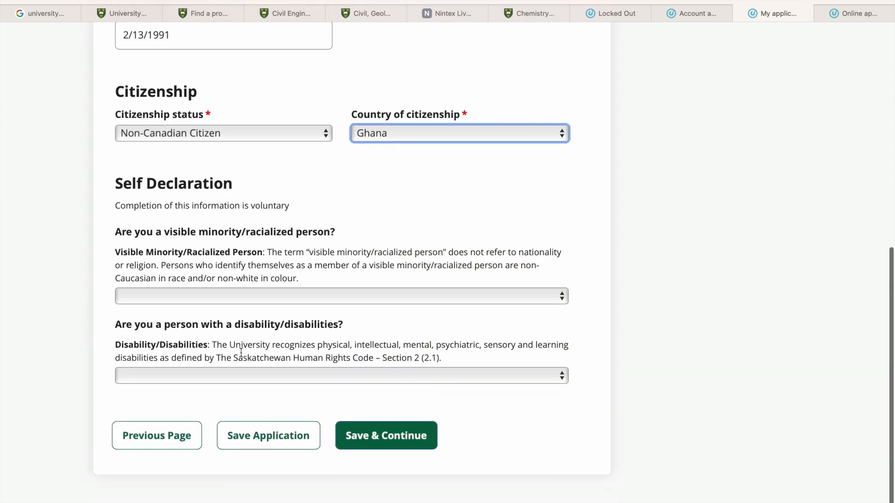
pyautogui.click(295, 296)
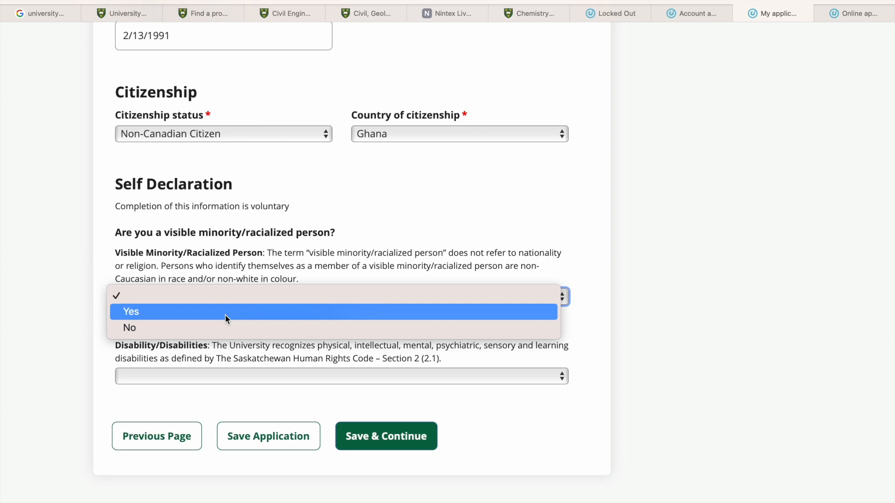
pyautogui.click(211, 315)
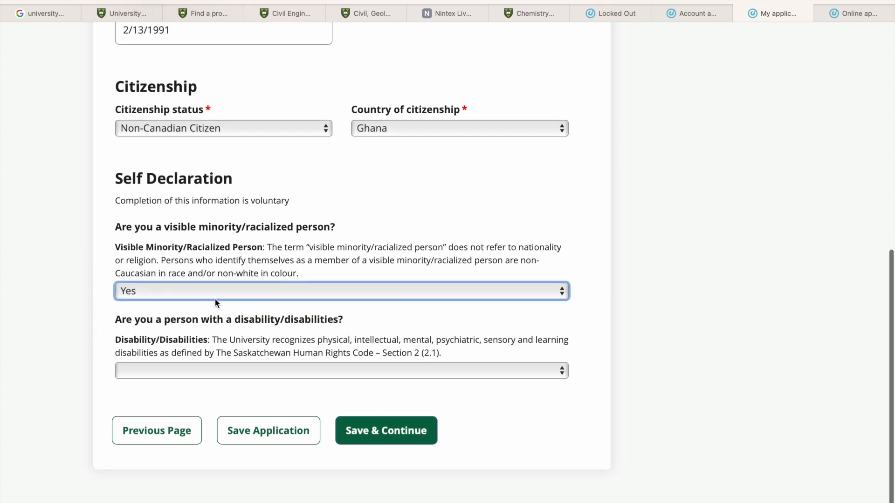
pyautogui.click(210, 377)
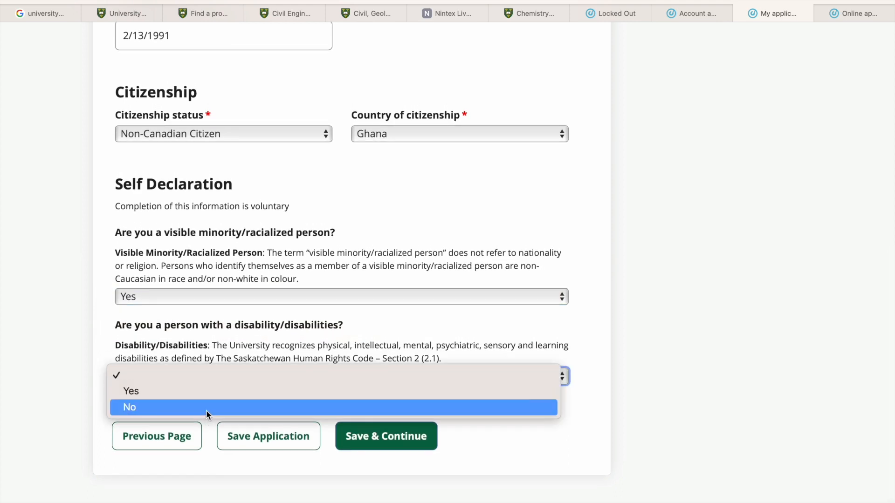
pyautogui.click(206, 410)
pyautogui.click(379, 438)
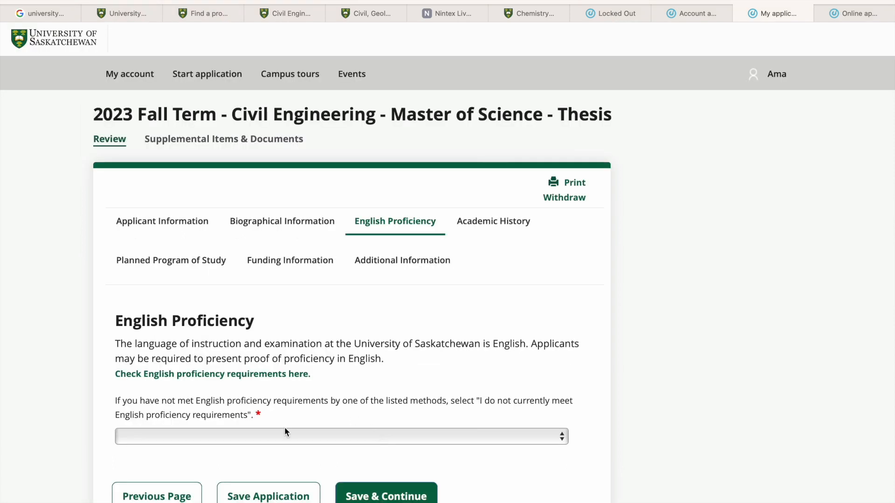
# - Declare English proficiency as completed post-secondary (university or college) studies in English, then save and continue
pyautogui.click(272, 435)
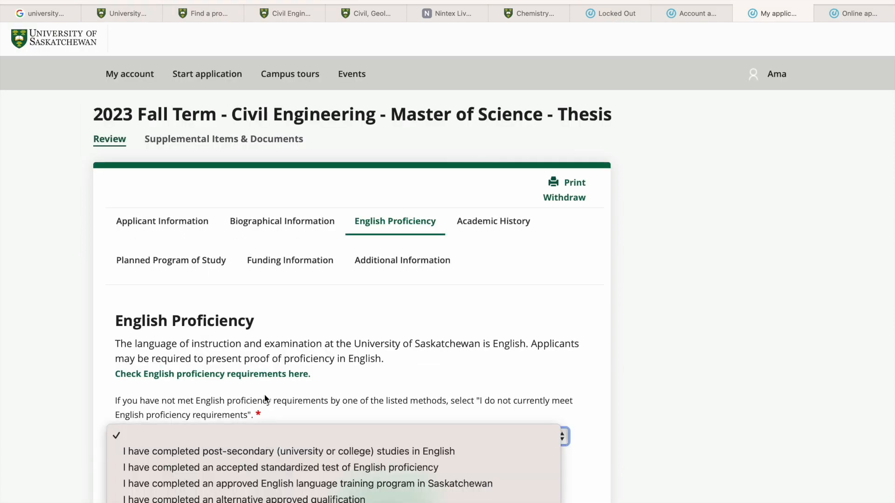
pyautogui.click(254, 449)
pyautogui.scroll(-3, 300, 385)
pyautogui.scroll(-1, 300, 385)
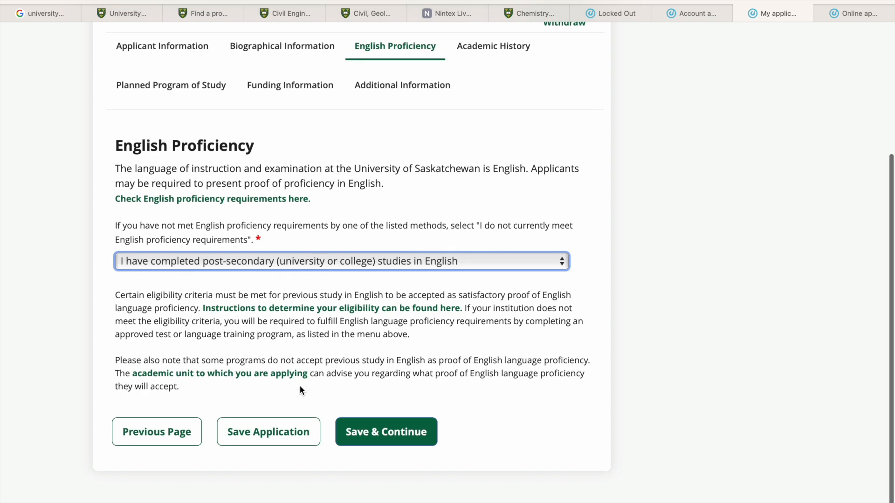
pyautogui.click(368, 446)
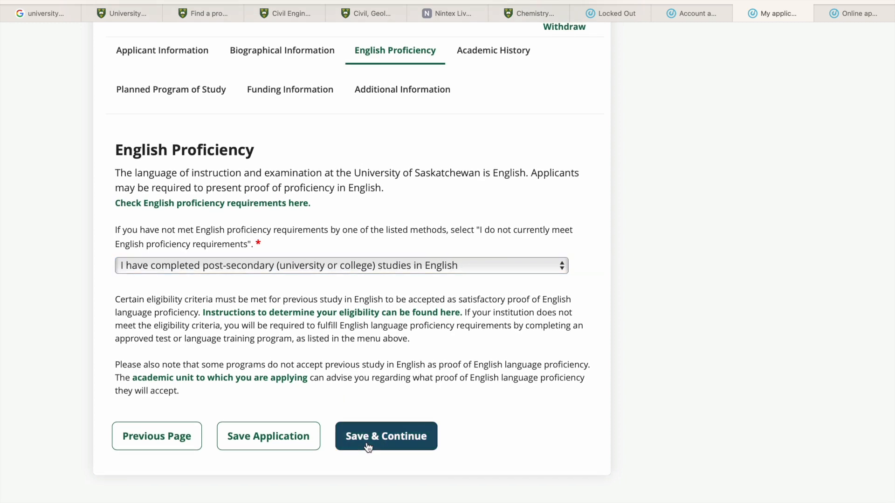
# - Answer No to having previously applied to uSask in the academic history
pyautogui.scroll(-2, 272, 306)
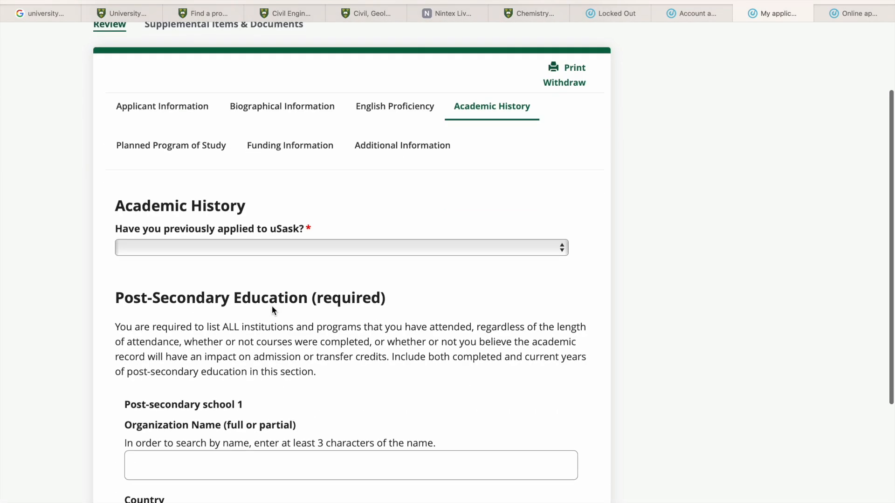
pyautogui.click(254, 243)
pyautogui.click(235, 275)
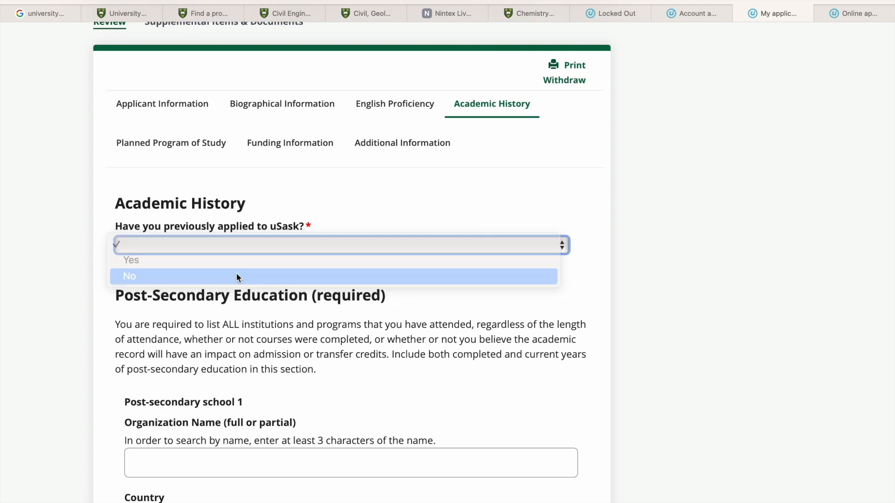
# - Set the country of post-secondary school 1 to Ghana
pyautogui.scroll(-4, 245, 349)
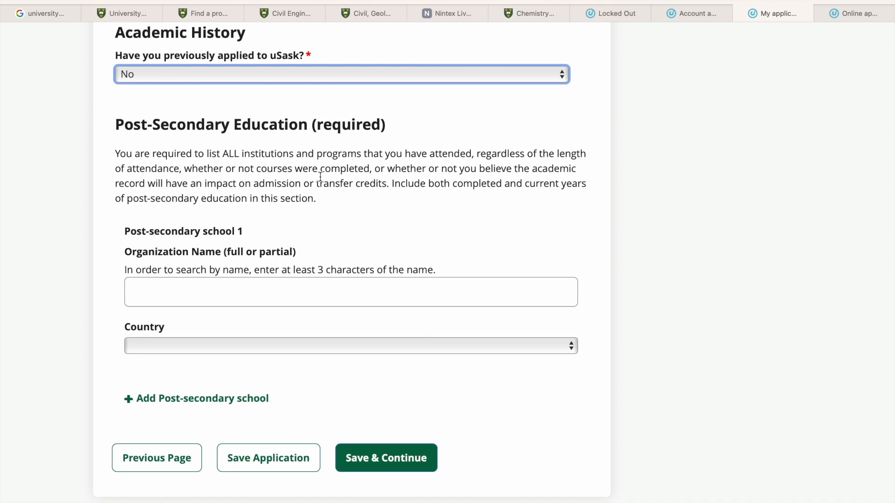
pyautogui.click(272, 295)
pyautogui.click(253, 348)
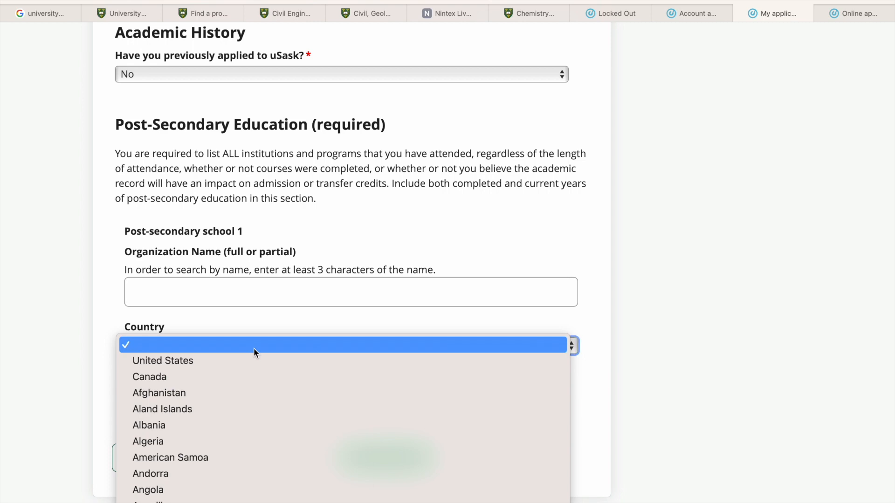
pyautogui.write('gh')
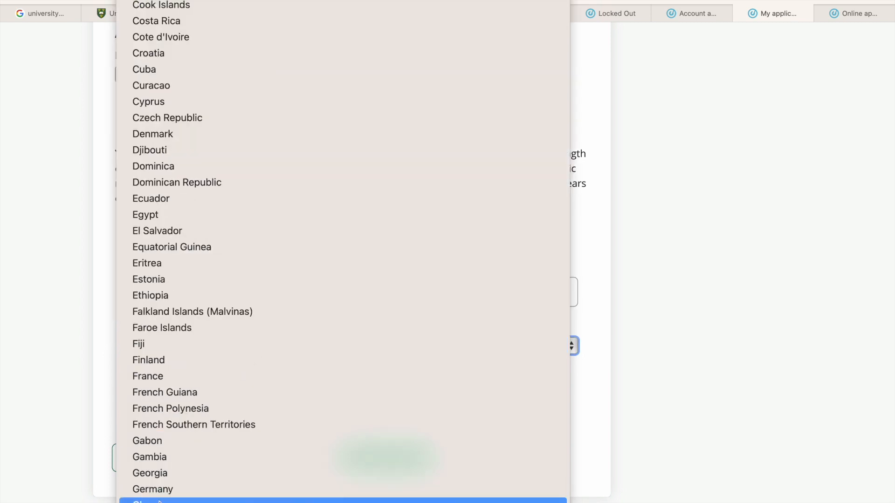
pyautogui.click(188, 501)
# - Search for the post-secondary school by the organization name KNUST
pyautogui.click(188, 291)
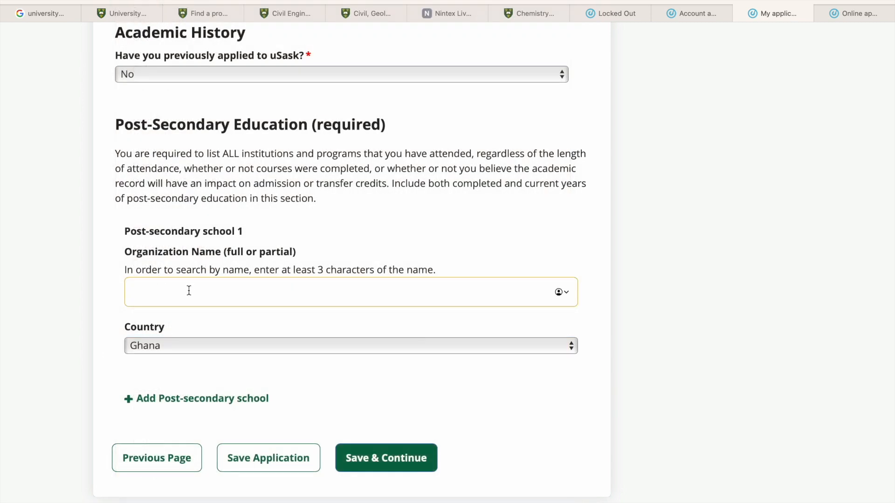
pyautogui.write('KNUST')
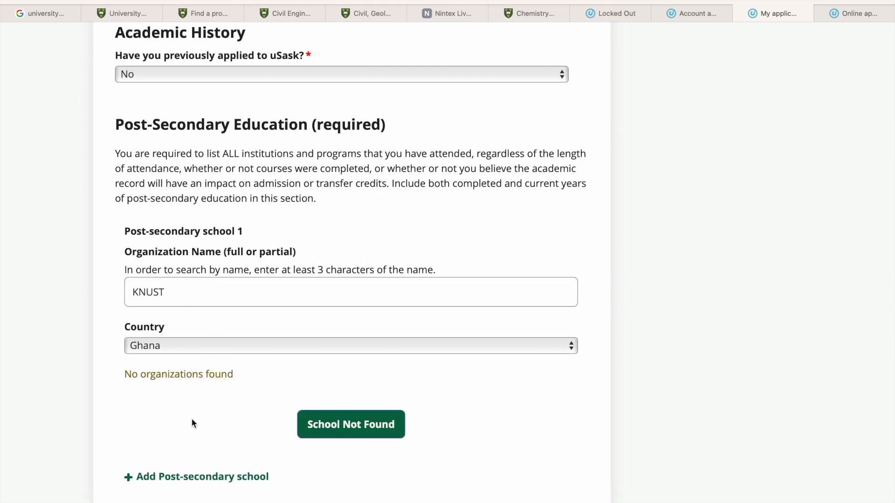
pyautogui.scroll(-3, 191, 418)
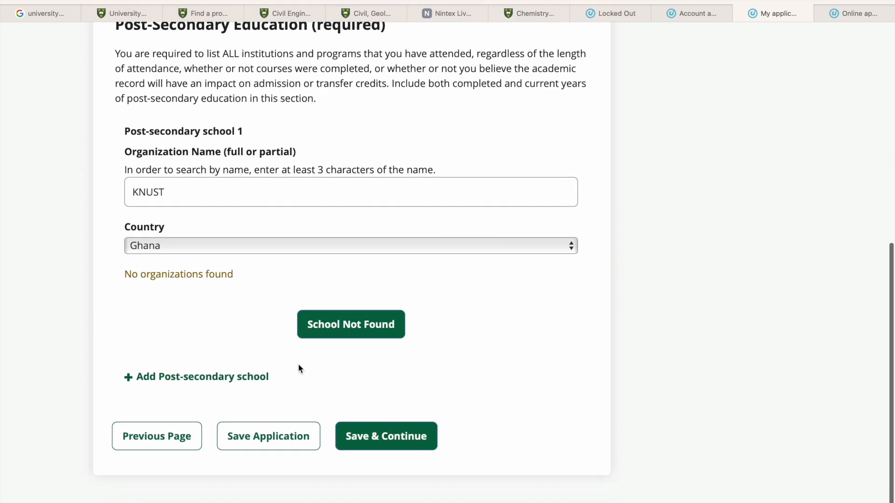
# - Replace the organization search with KWA and choose Kwame Nkrumah University of Science and Technology in Kumasi, Ghana
pyautogui.click(277, 188)
pyautogui.moveTo(276, 188); pyautogui.dragTo(128, 178)
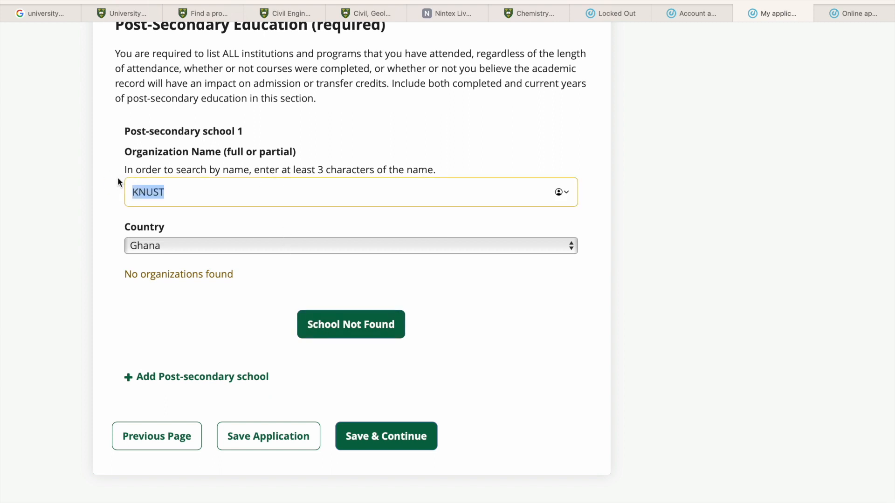
pyautogui.press('BackSpace')
pyautogui.write('KWA')
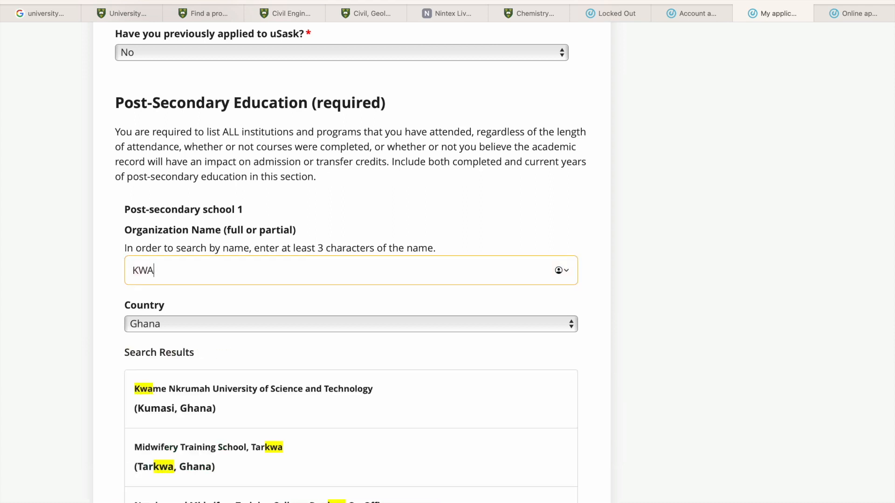
pyautogui.click(215, 394)
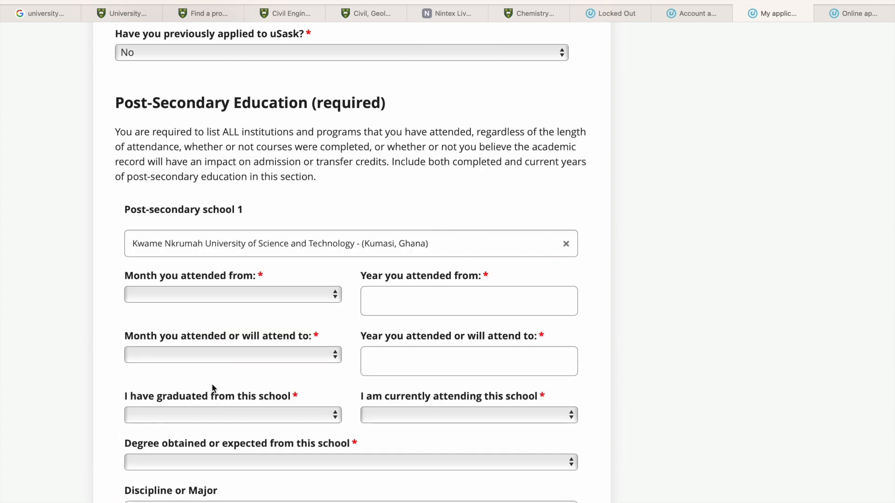
# - Set the start of attendance at post-secondary school 1 to March 2012
pyautogui.click(153, 297)
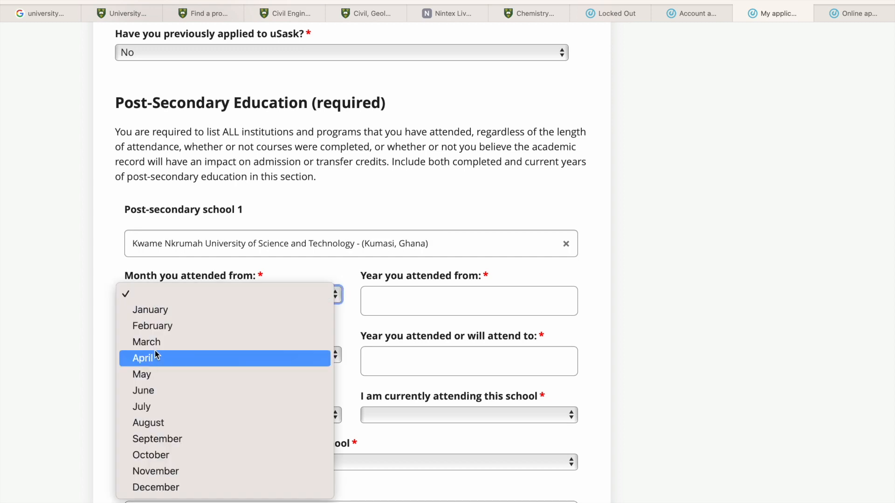
pyautogui.click(274, 342)
pyautogui.click(426, 303)
pyautogui.write('2012')
# - Set the end of attendance at post-secondary school 1 to October 2016
pyautogui.scroll(-3, 303, 308)
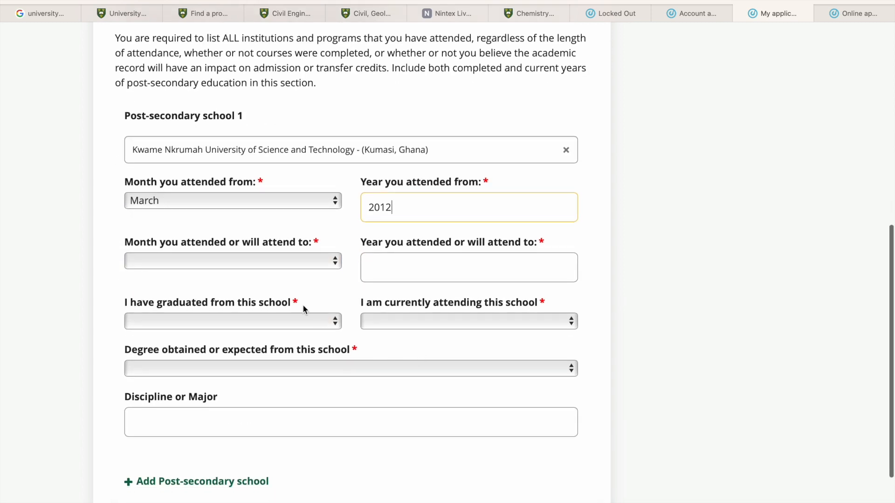
pyautogui.click(289, 264)
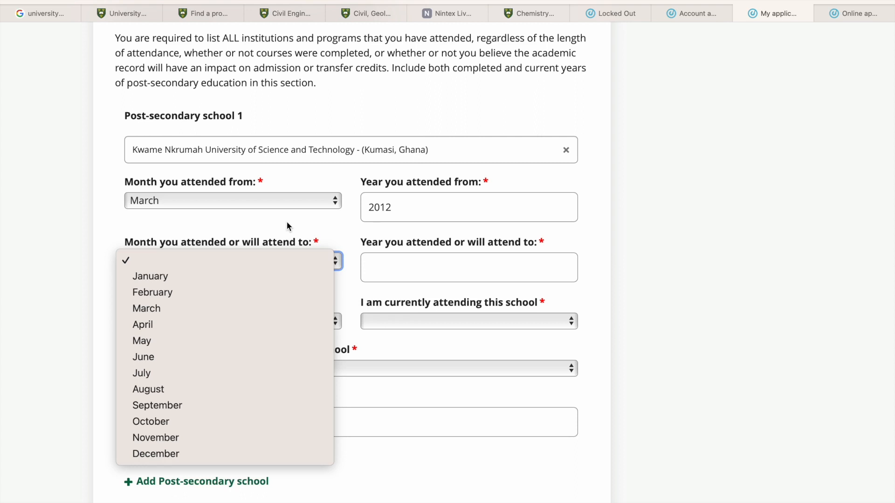
pyautogui.click(231, 421)
pyautogui.click(417, 263)
pyautogui.write('2016')
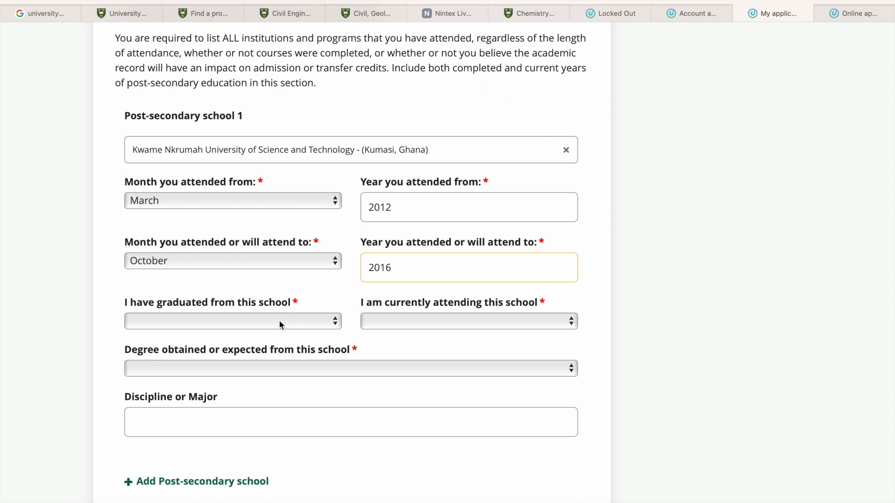
# - Answer Yes to having graduated from this school and No to currently attending it
pyautogui.click(279, 320)
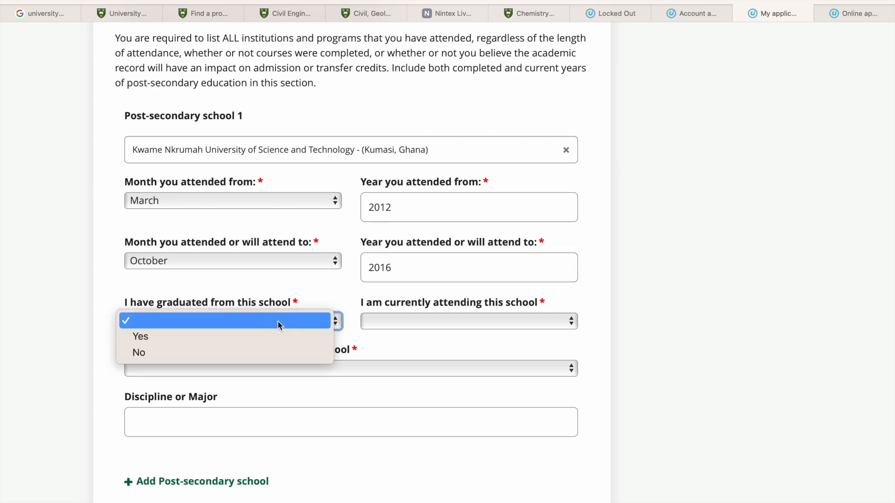
pyautogui.click(242, 338)
pyautogui.click(387, 321)
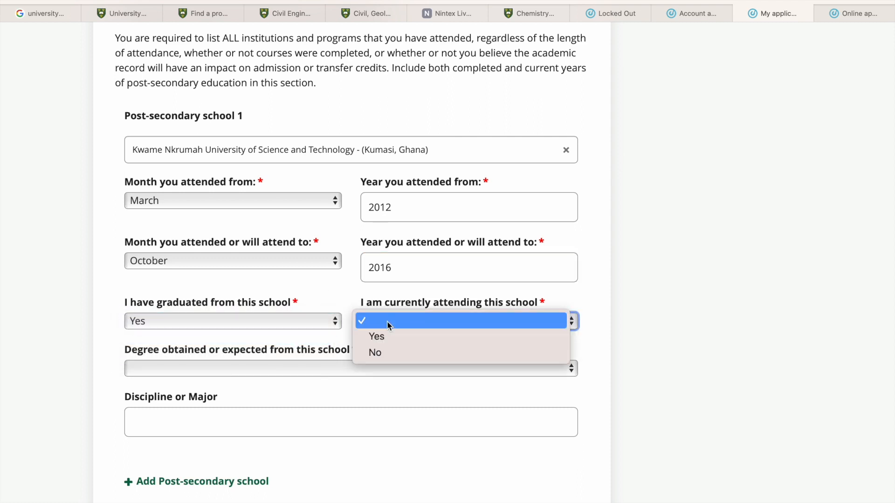
pyautogui.click(376, 354)
# - Set the degree obtained to Bachelor's 4 Year and enter Civil engineering as the discipline or major
pyautogui.scroll(-3, 282, 365)
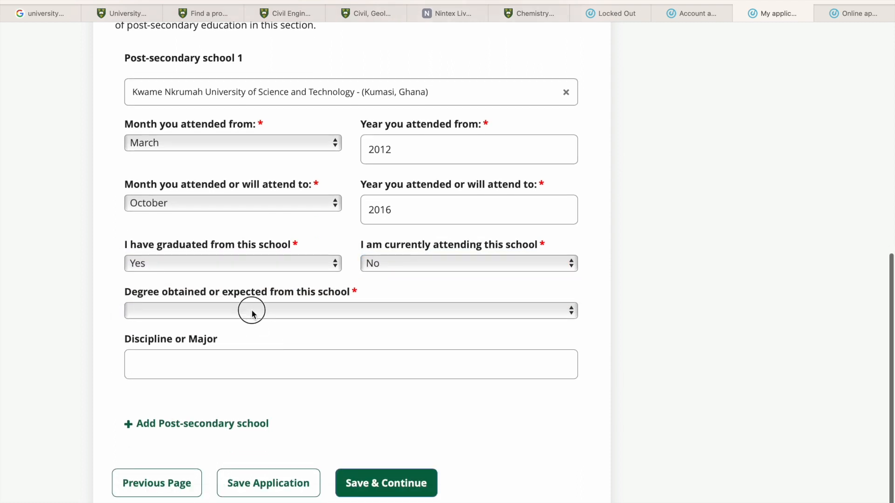
pyautogui.click(252, 311)
pyautogui.click(212, 359)
pyautogui.click(203, 368)
pyautogui.write('CIC')
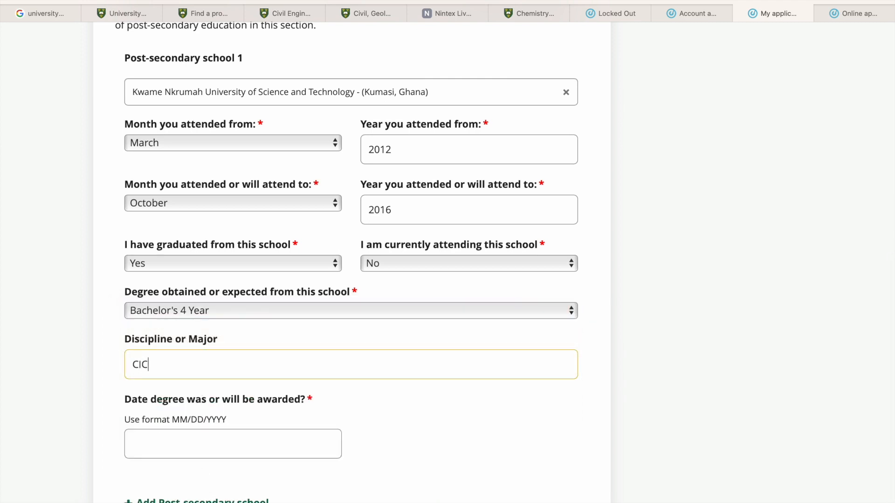
pyautogui.press('BackSpace')
pyautogui.press('BackSpace')
pyautogui.write('iv')
pyautogui.press('BackSpace')
pyautogui.write('vil engineering')
# - Set the degree award date to 2/10/2016, then save and continue to the planned program of study
pyautogui.click(234, 456)
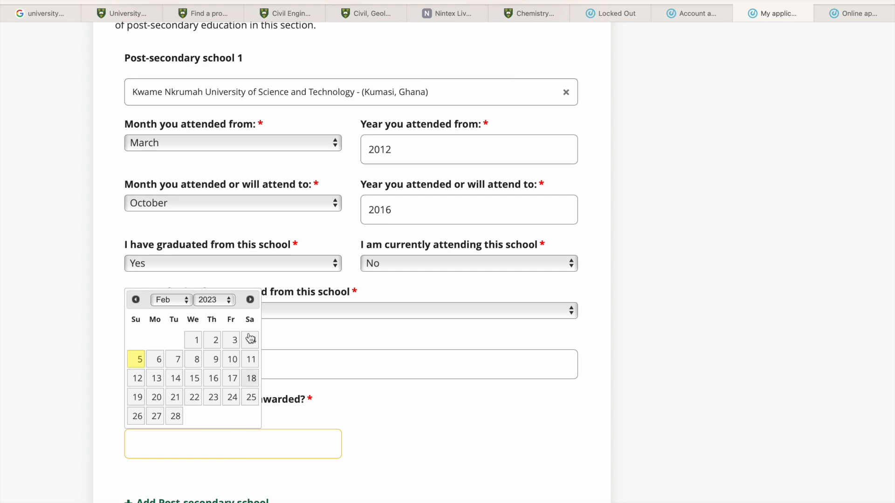
pyautogui.click(207, 301)
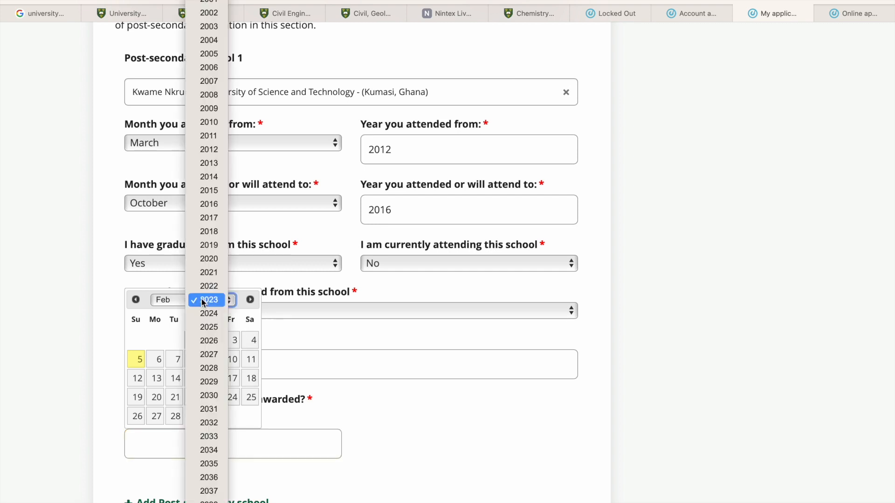
pyautogui.click(205, 208)
pyautogui.click(195, 359)
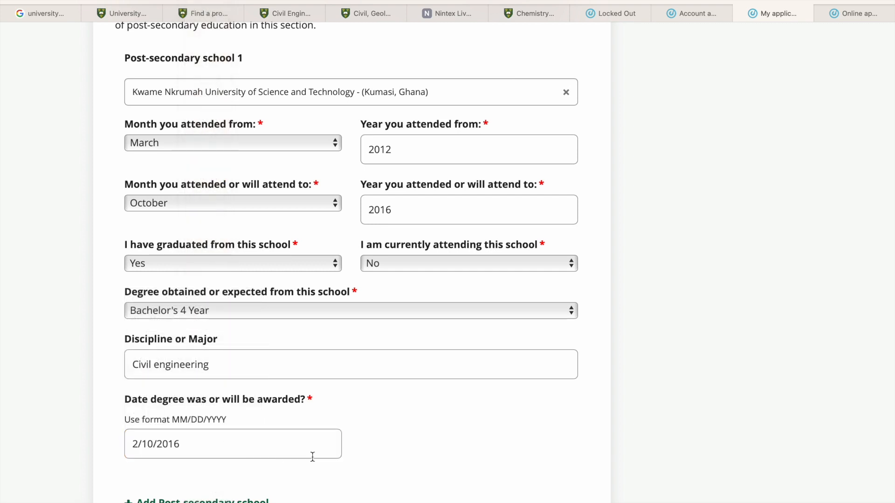
pyautogui.scroll(-3, 383, 462)
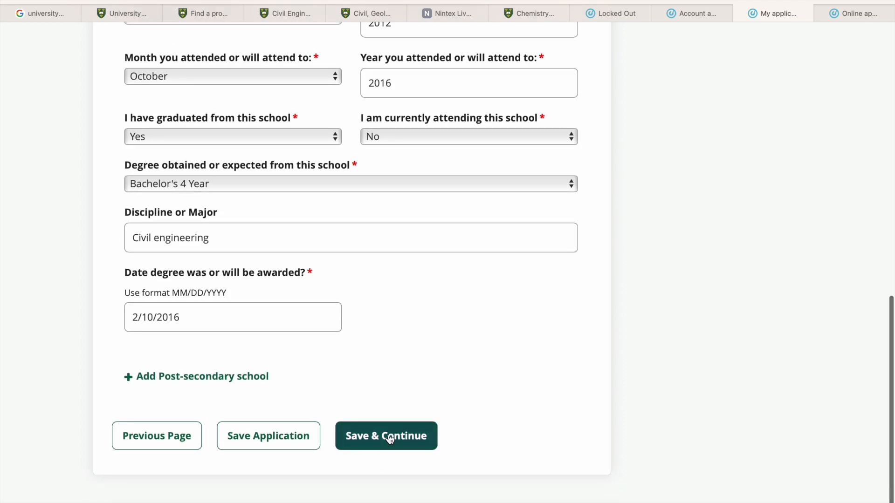
pyautogui.click(389, 436)
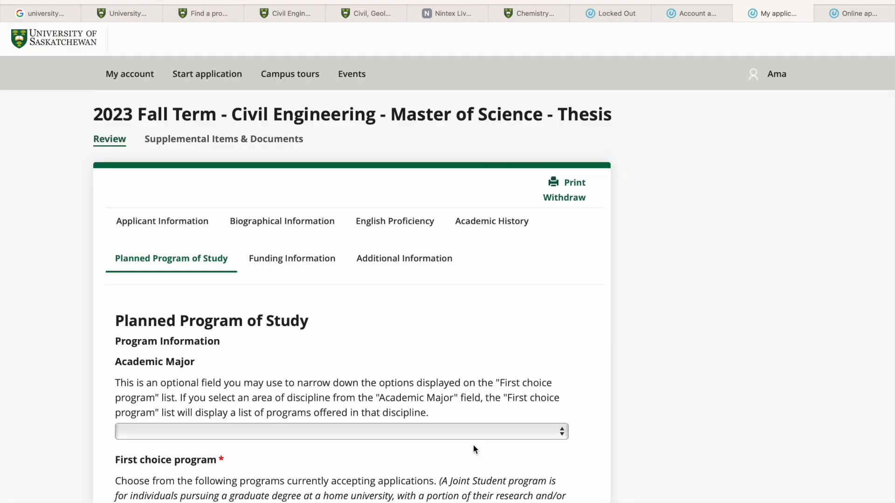
# - Set the academic major of the planned program of study to Civil Engineering
pyautogui.scroll(-3, 351, 354)
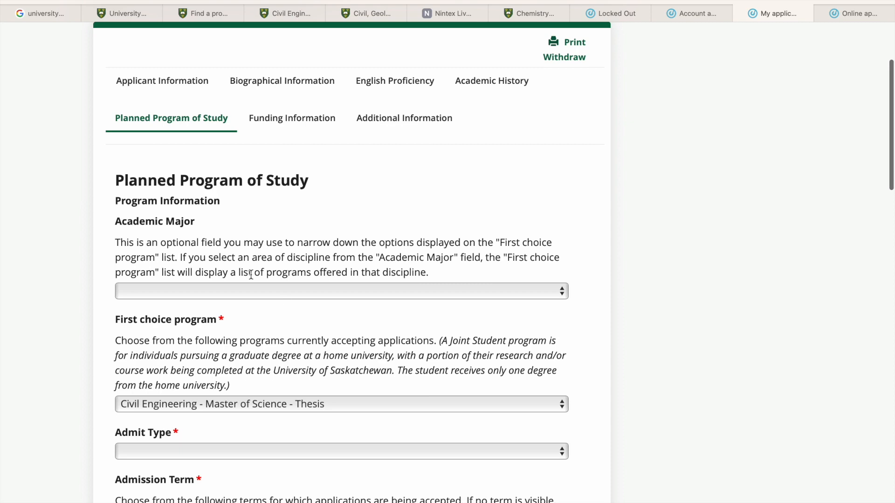
pyautogui.click(212, 291)
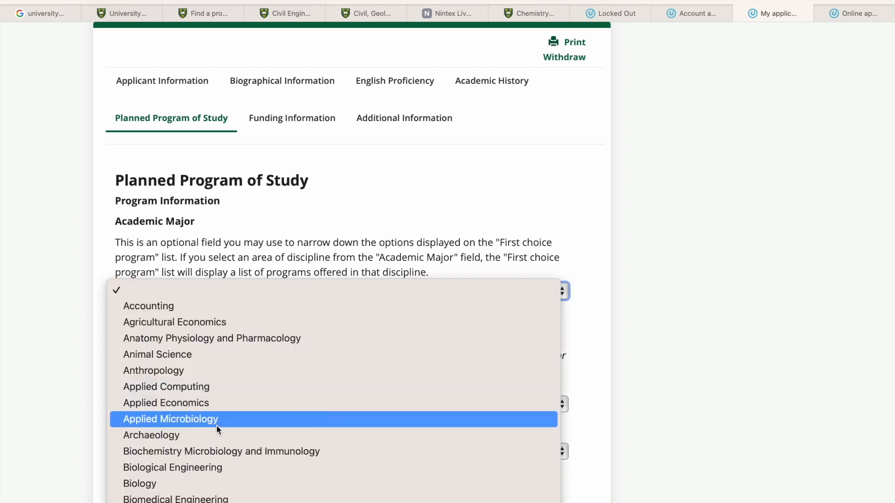
pyautogui.scroll(-15, 216, 425)
pyautogui.scroll(6, 181, 180)
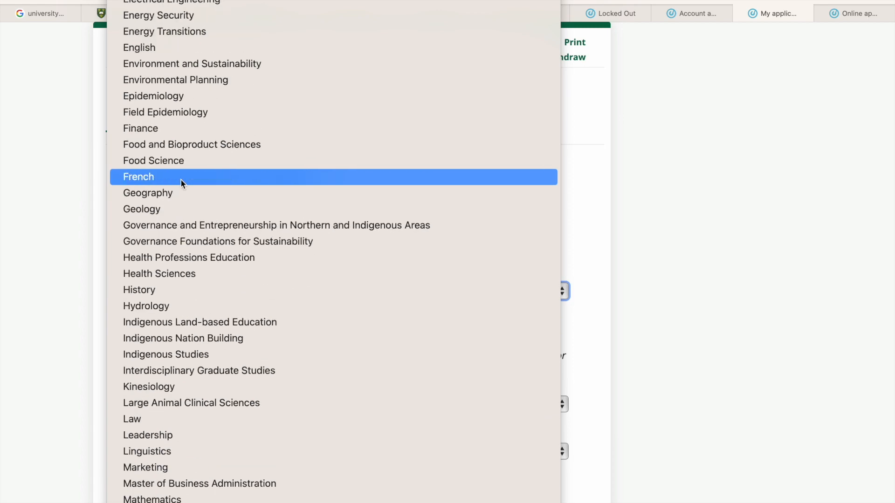
pyautogui.scroll(10, 181, 180)
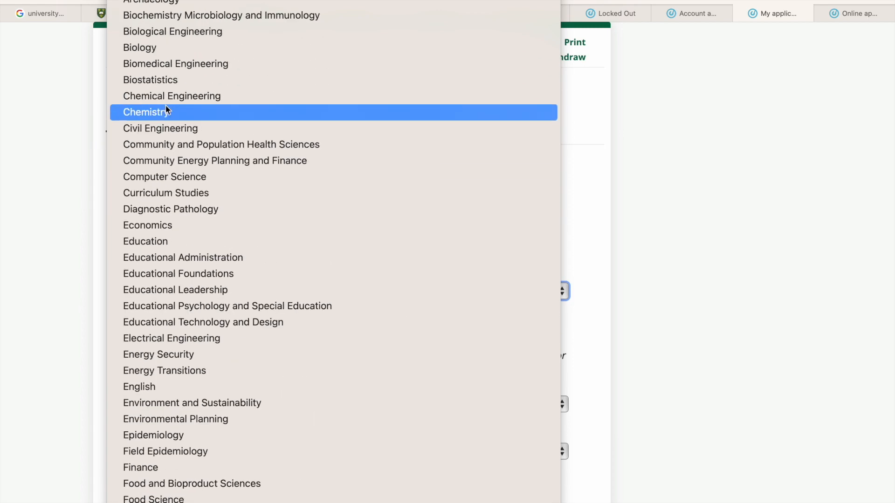
pyautogui.click(168, 128)
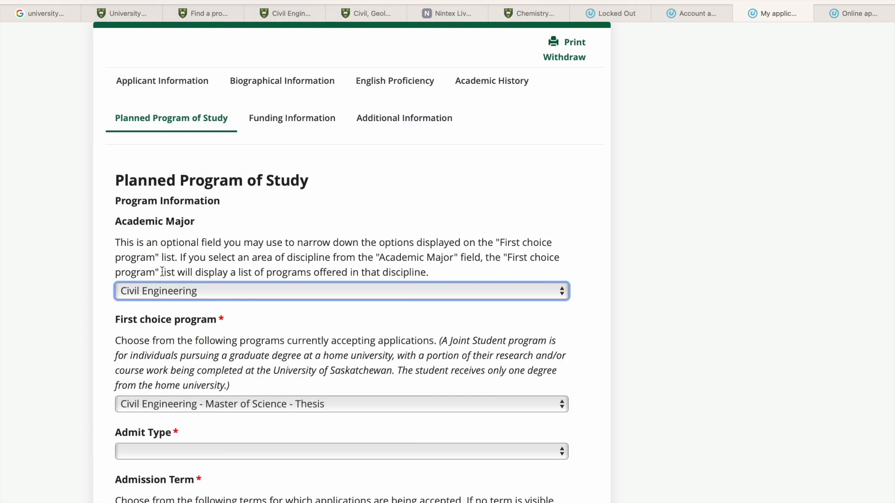
# - Set the admit type to New to USask - last attended a university or college
pyautogui.scroll(-3, 162, 272)
pyautogui.click(161, 305)
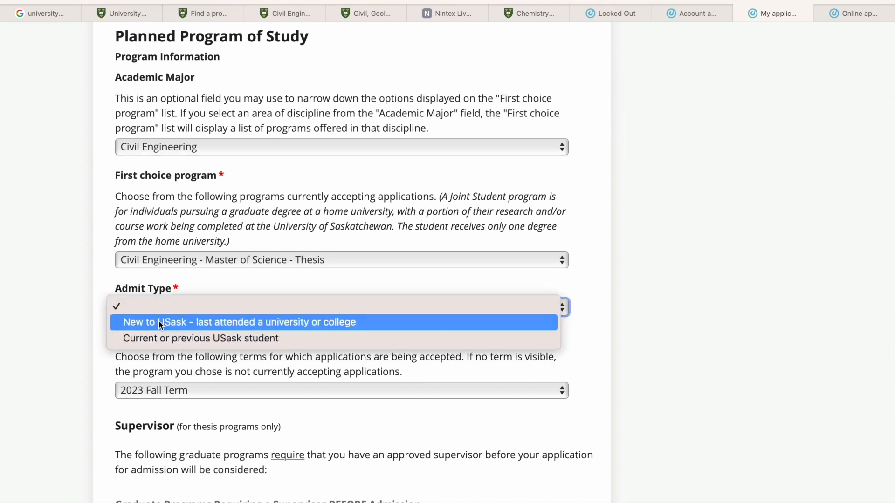
pyautogui.click(159, 324)
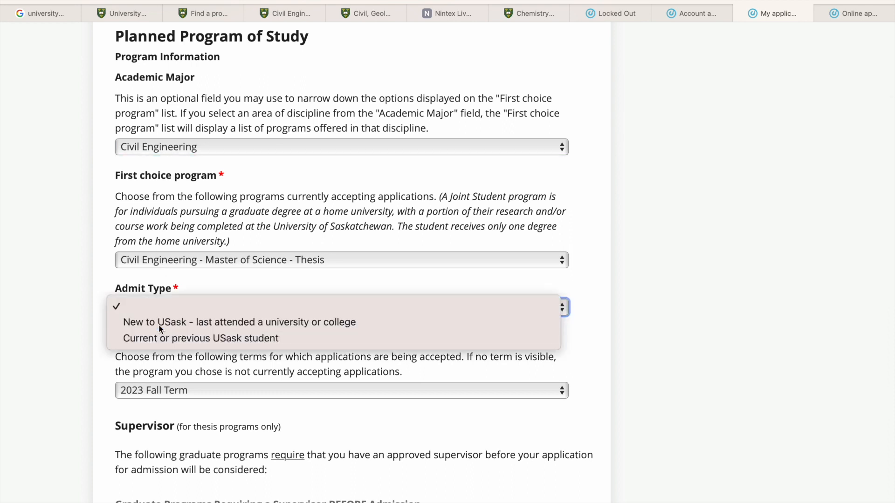
pyautogui.scroll(-2, 134, 375)
pyautogui.scroll(-5, 135, 380)
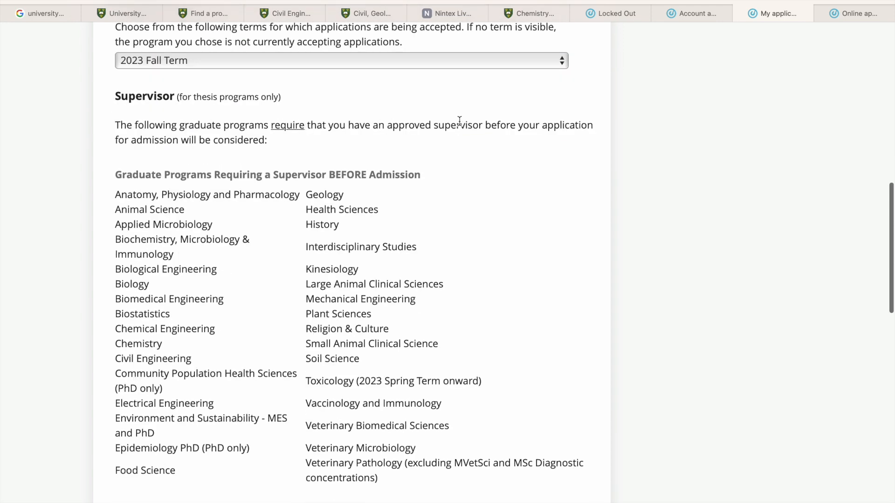
# - Review the list of graduate programs requiring a supervisor and activate the Supervisor Preferred 1 field
pyautogui.scroll(-3, 368, 273)
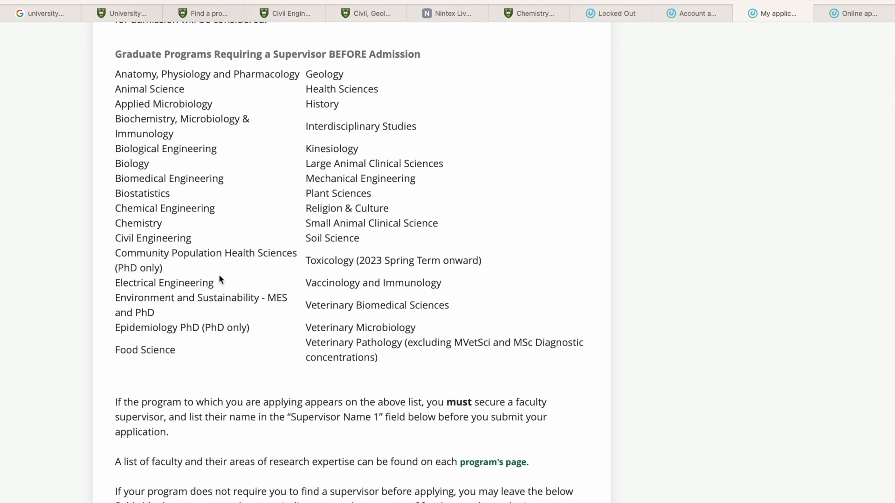
pyautogui.scroll(-3, 233, 320)
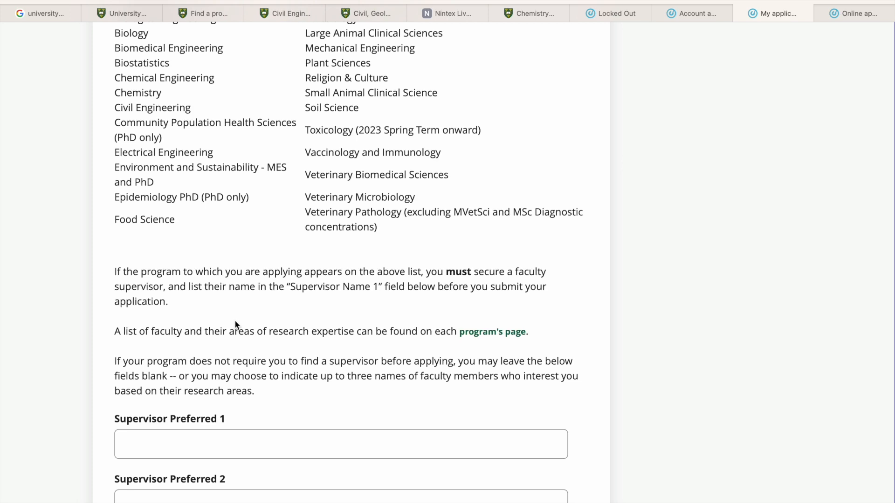
pyautogui.scroll(-3, 247, 399)
pyautogui.click(208, 308)
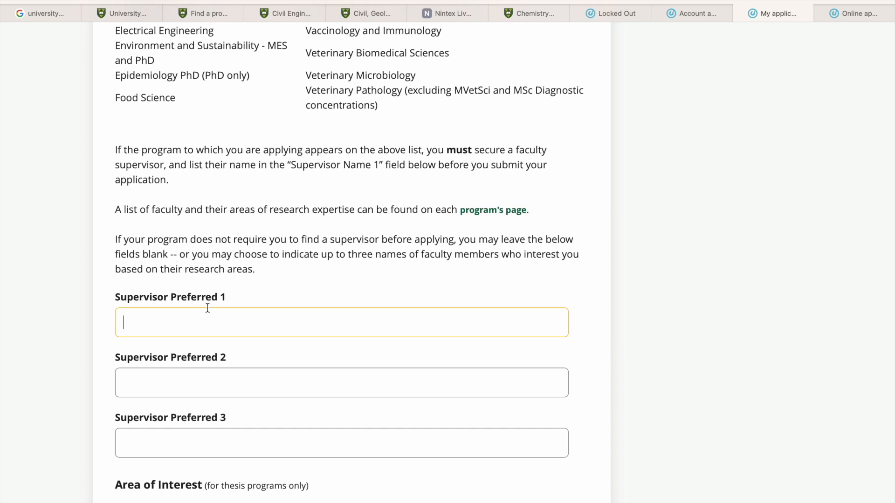
# - Find the Research supervisors table on the Civil Engineering program page of the future graduate students site
pyautogui.moveTo(384, 37)
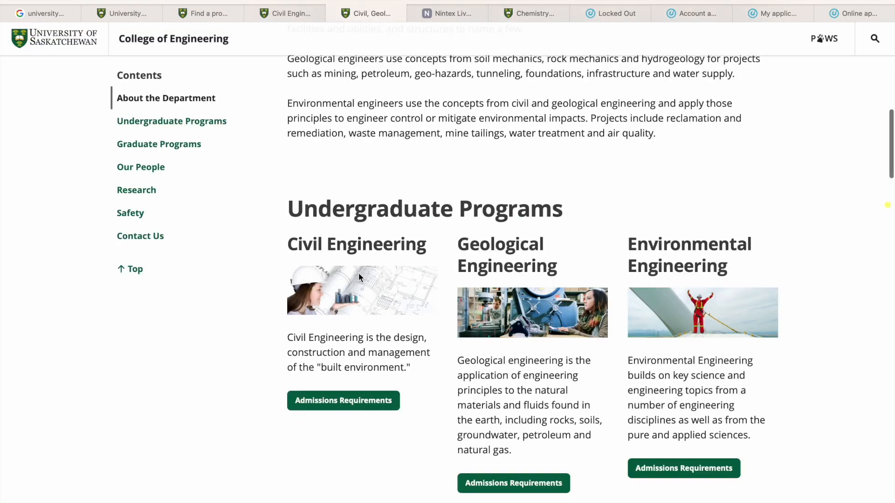
pyautogui.click(284, 13)
pyautogui.scroll(-3, 396, 412)
pyautogui.scroll(-15, 397, 413)
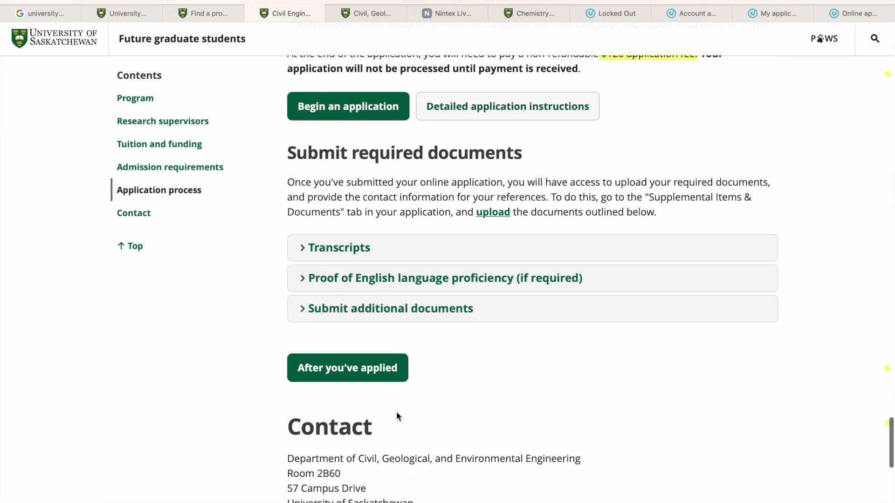
pyautogui.scroll(6, 397, 412)
pyautogui.scroll(-1, 396, 412)
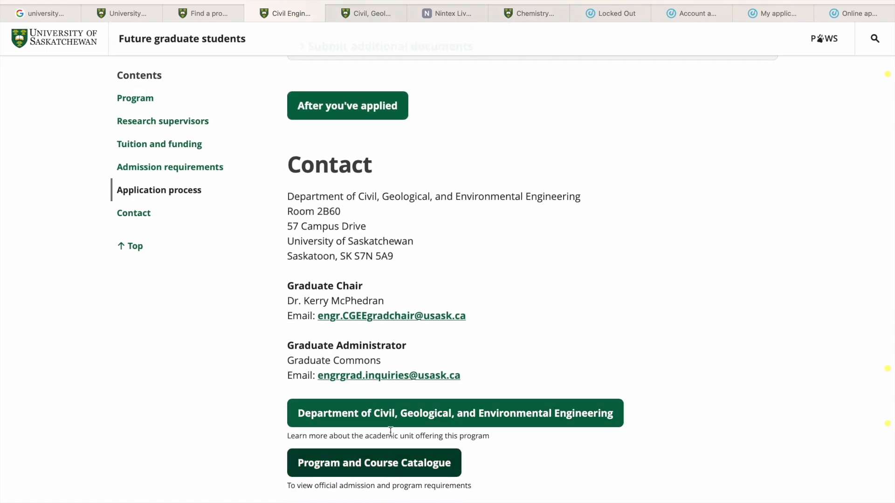
pyautogui.scroll(12, 385, 416)
pyautogui.scroll(15, 384, 416)
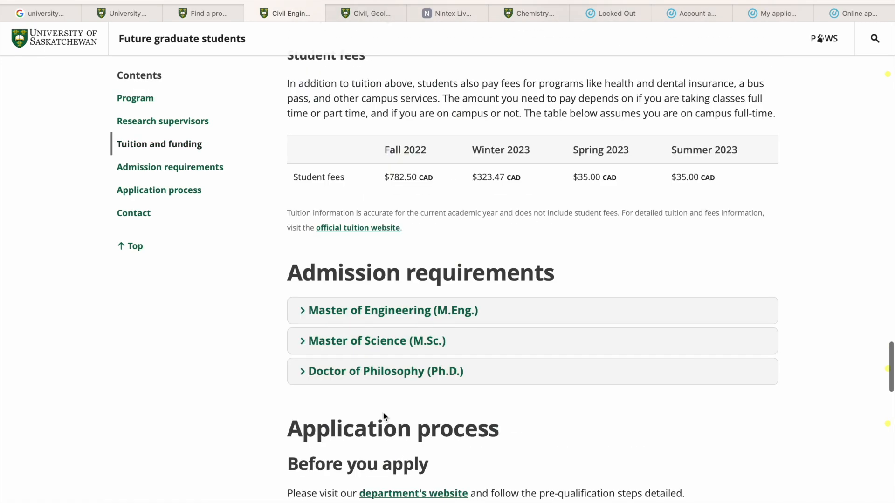
pyautogui.scroll(7, 383, 412)
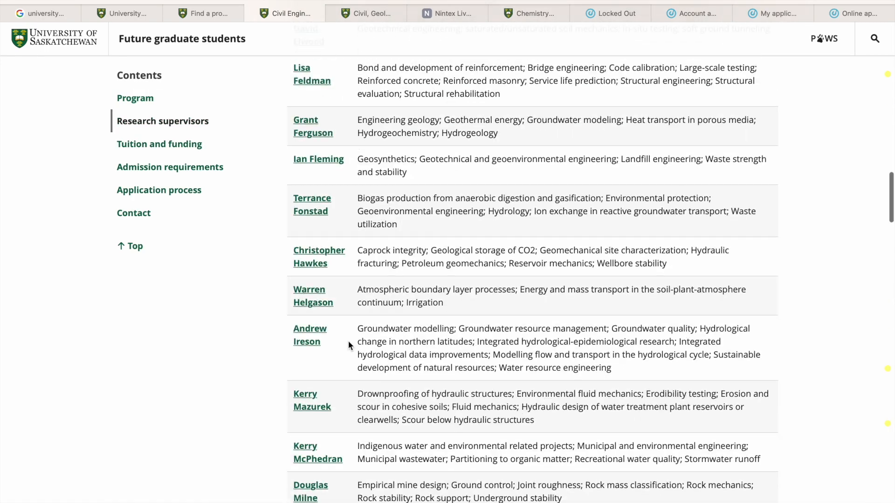
pyautogui.scroll(10, 353, 367)
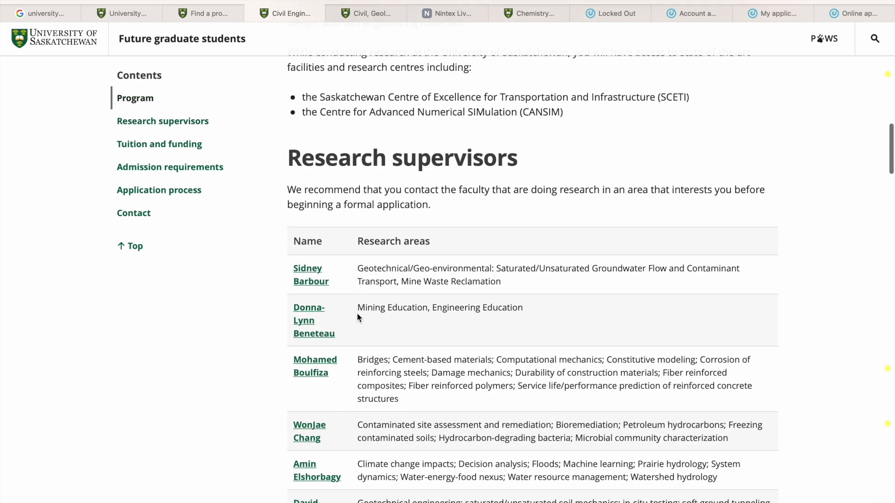
# - Copy the name of the supervisor researching Mining Education and Engineering Education into the application's Supervisor Preferred 1 field
pyautogui.moveTo(337, 332); pyautogui.dragTo(297, 307)
pyautogui.press('super+c')
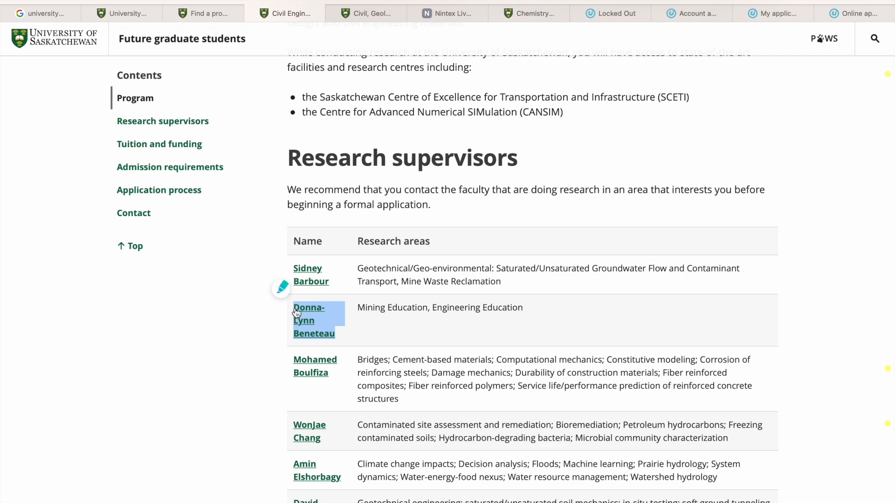
pyautogui.click(841, 14)
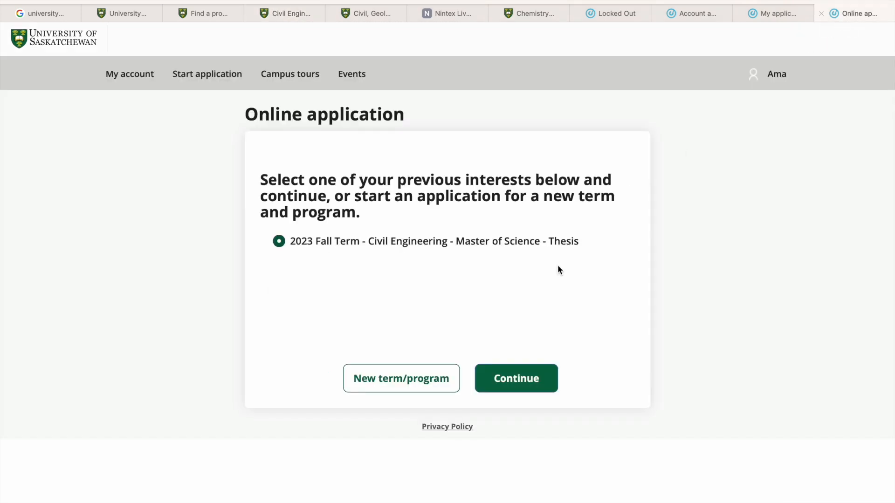
pyautogui.click(767, 14)
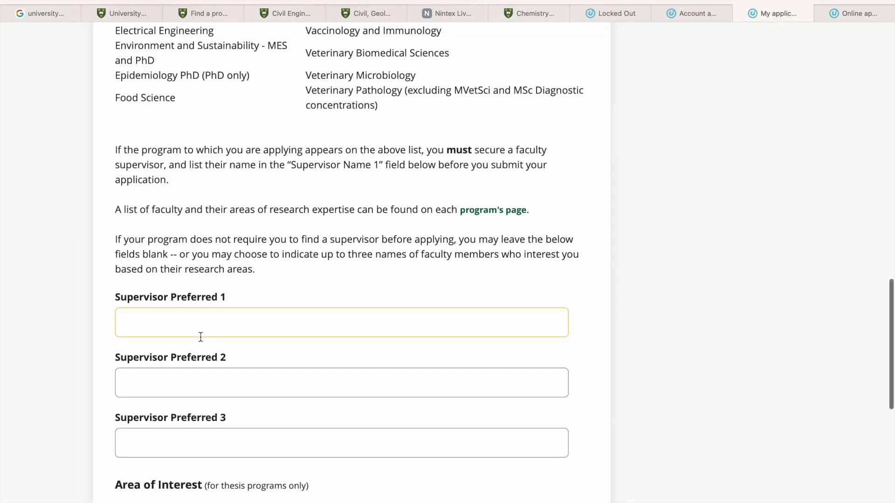
pyautogui.press('super+v')
# - Copy the name of the supervisor whose research areas begin with Bridges and Cement-based materials into the Supervisor Preferred 2 field
pyautogui.click(176, 375)
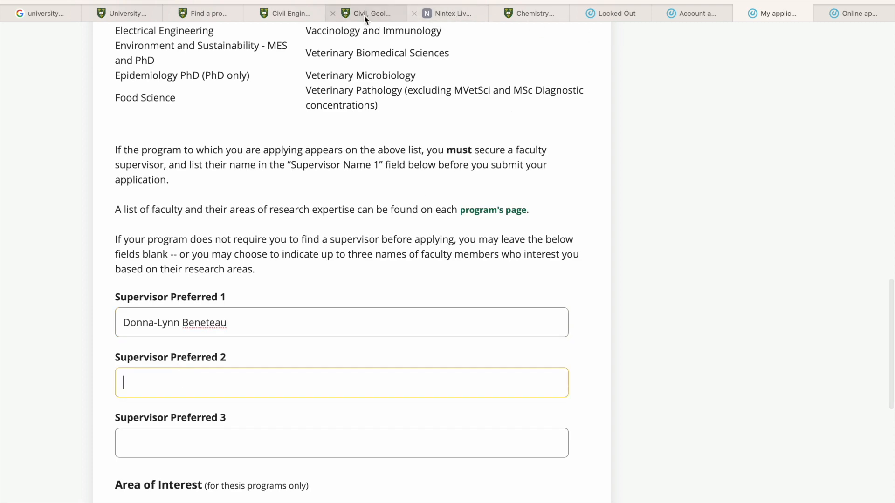
pyautogui.click(275, 14)
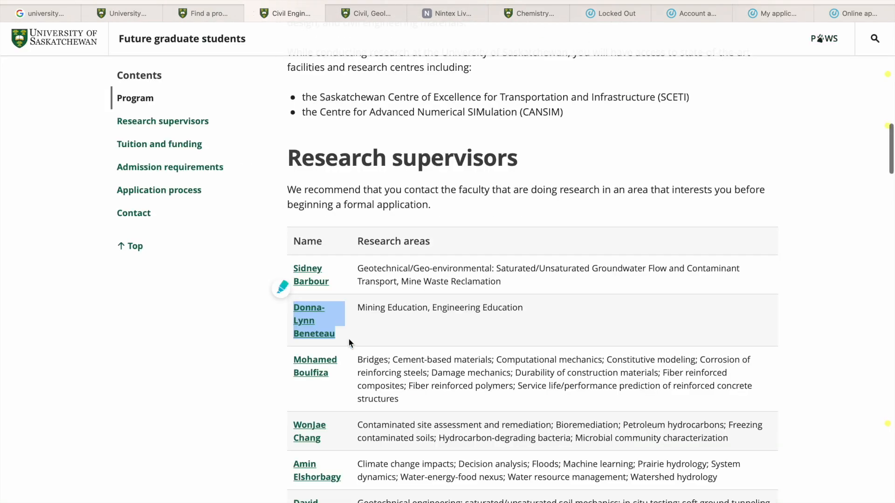
pyautogui.moveTo(330, 375); pyautogui.dragTo(293, 360)
pyautogui.press('super+c')
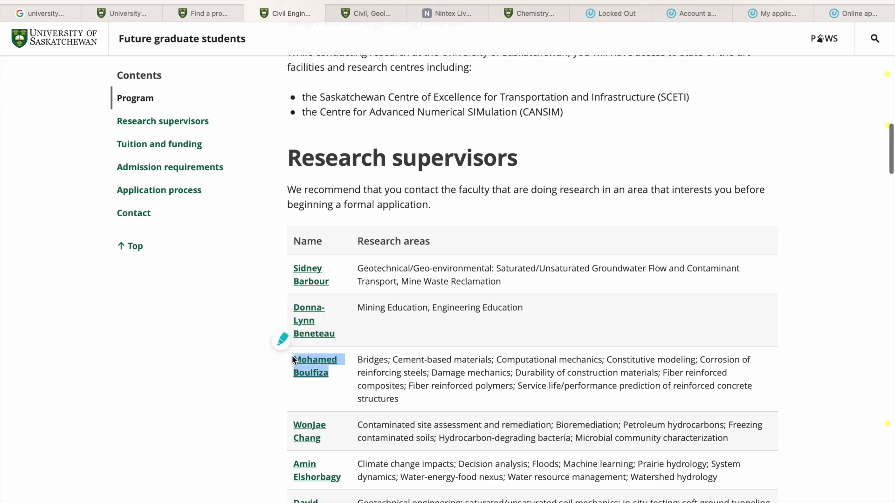
pyautogui.click(838, 14)
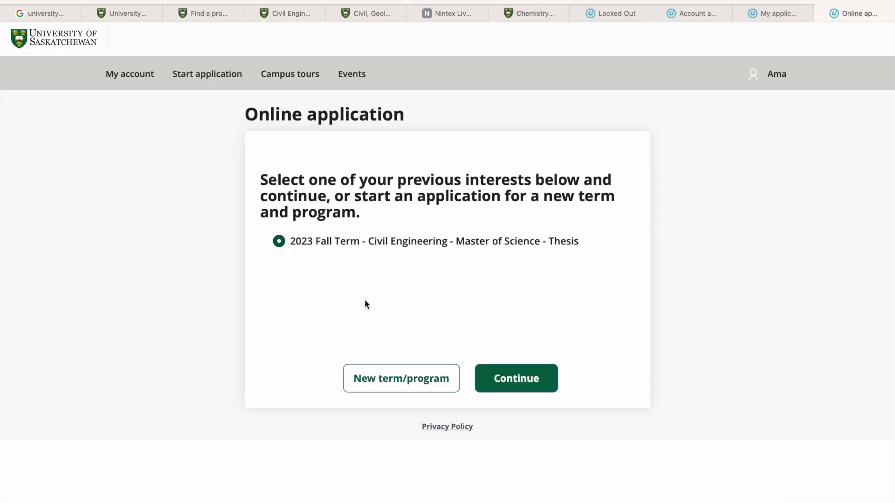
pyautogui.click(778, 13)
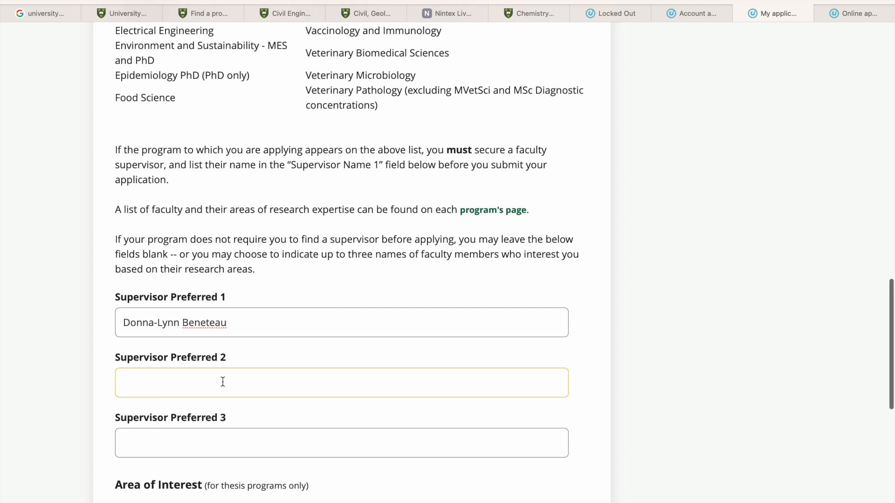
pyautogui.press('super+v')
# - Enter structures as Interest Area 1 and construction materials as Interest Area 2
pyautogui.scroll(-3, 226, 401)
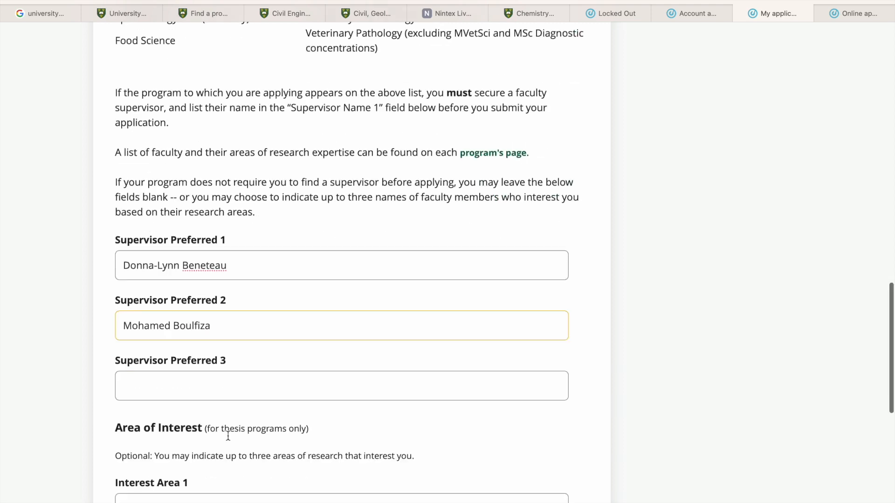
pyautogui.scroll(-3, 228, 368)
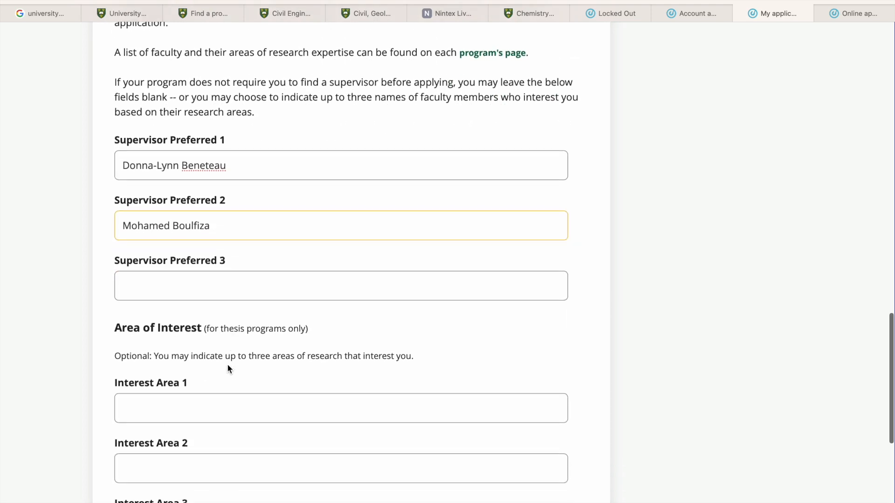
pyautogui.scroll(2, 228, 368)
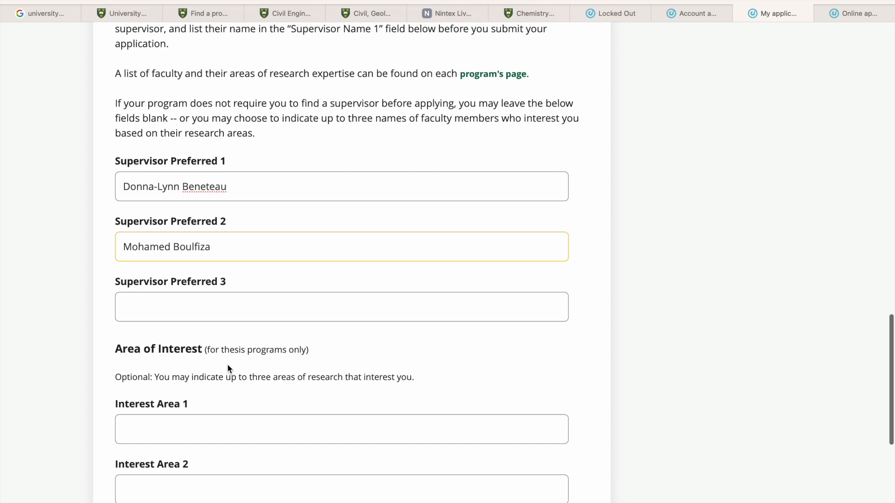
pyautogui.scroll(-3, 229, 369)
pyautogui.scroll(-2, 227, 368)
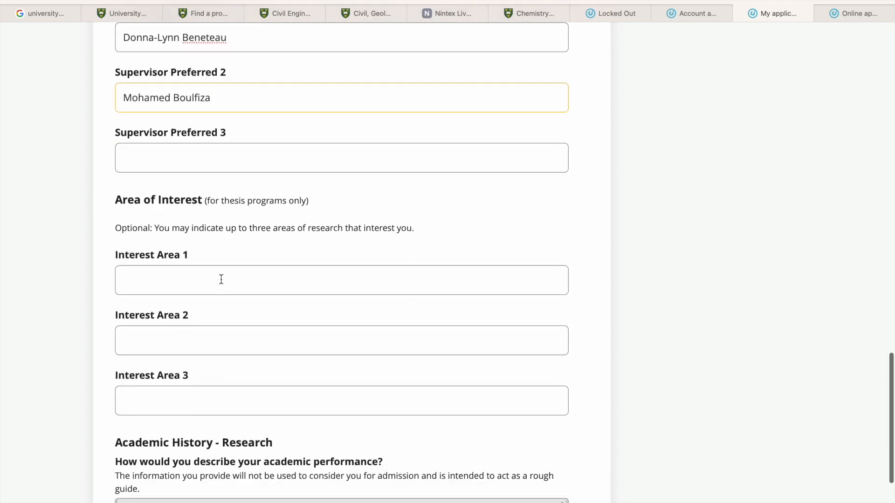
pyautogui.click(216, 277)
pyautogui.write('structures')
pyautogui.click(202, 336)
pyautogui.write('construction ')
pyautogui.write('m')
pyautogui.press('BackSpace')
pyautogui.write('ction materials')
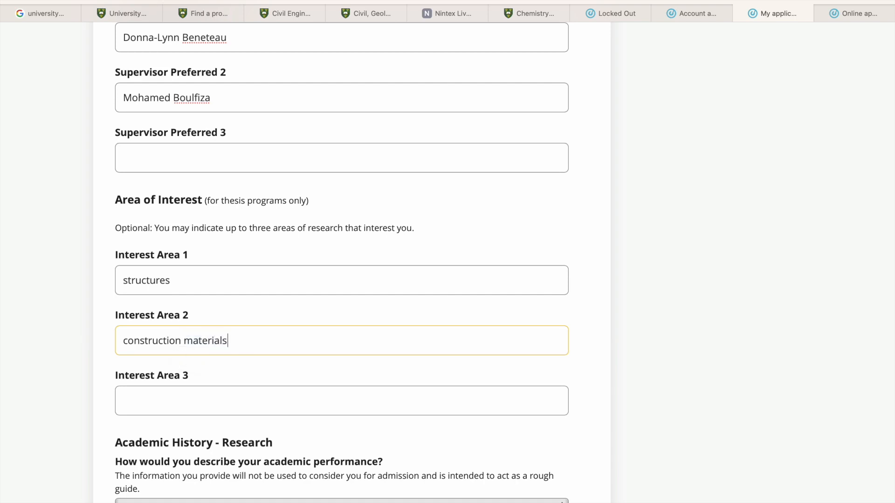
# - Check the research areas in the Civil Engineering program's supervisors table and return to the application form
pyautogui.click(297, 13)
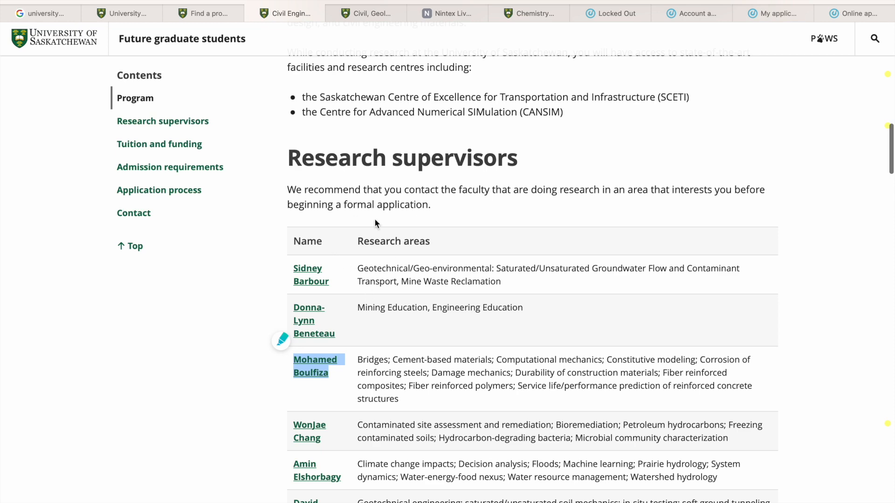
pyautogui.scroll(-2, 403, 315)
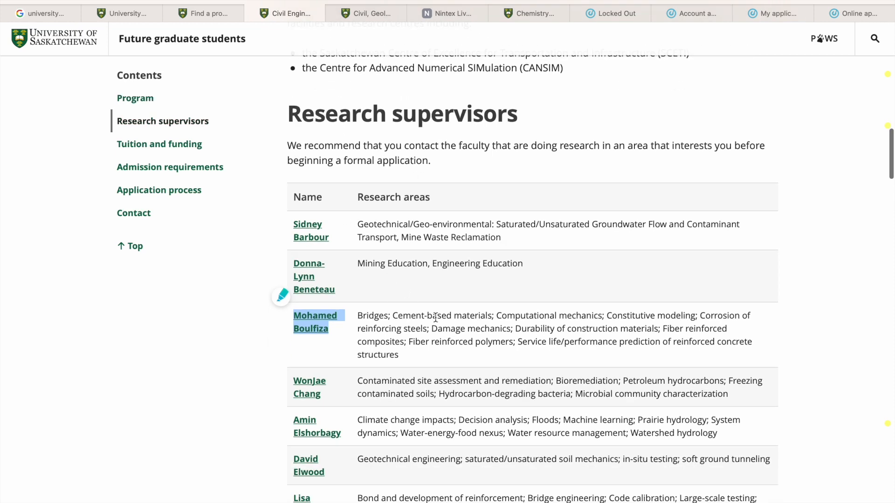
pyautogui.scroll(-5, 503, 449)
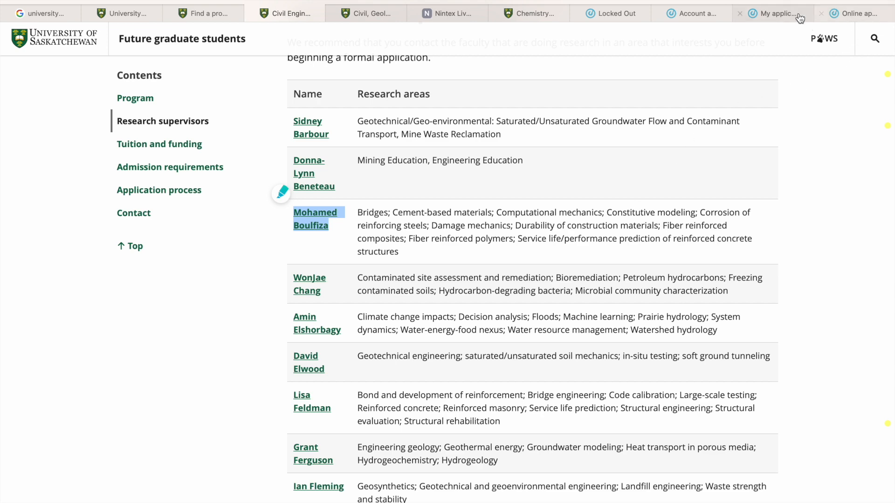
pyautogui.click(787, 15)
# - Set the academic performance to Good (70-79% average or B) and answer Yes to having prior research experience
pyautogui.scroll(-5, 258, 352)
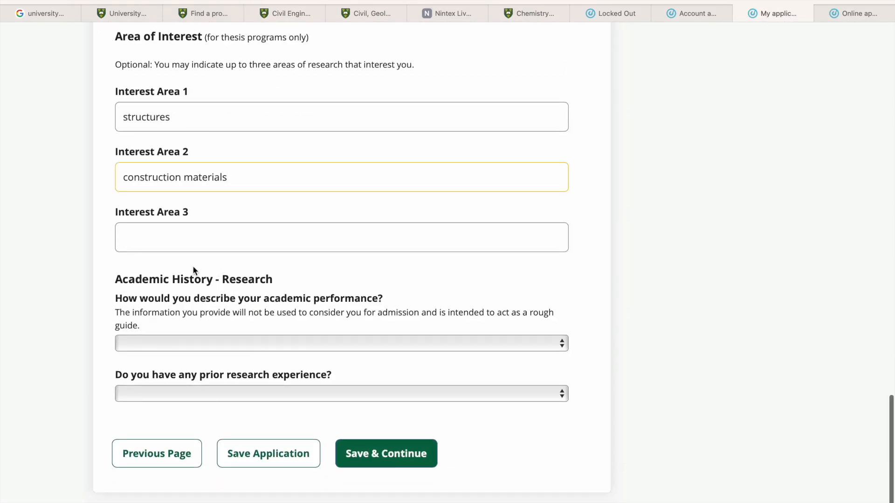
pyautogui.click(280, 344)
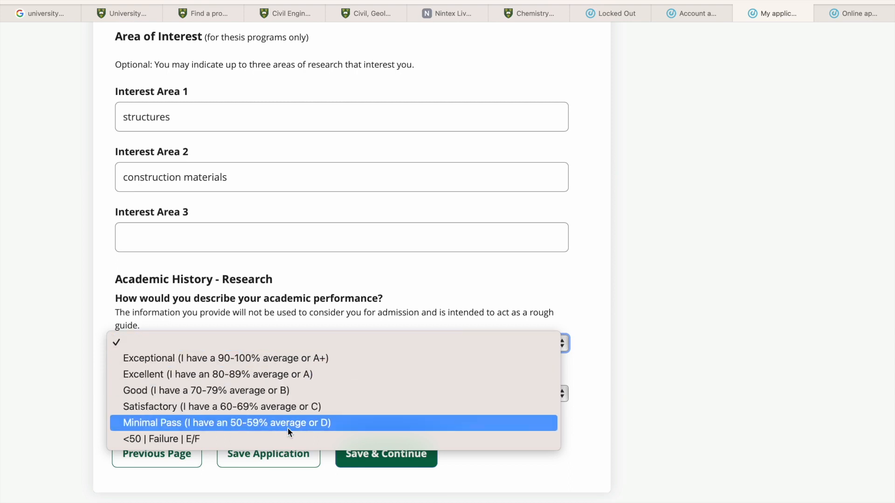
pyautogui.click(266, 395)
pyautogui.scroll(-1, 254, 384)
pyautogui.click(249, 375)
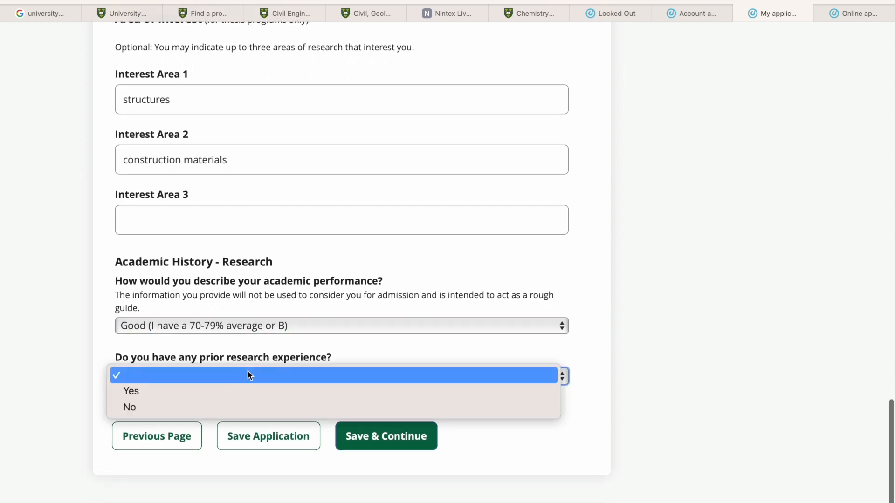
pyautogui.click(186, 391)
pyautogui.scroll(-3, 244, 423)
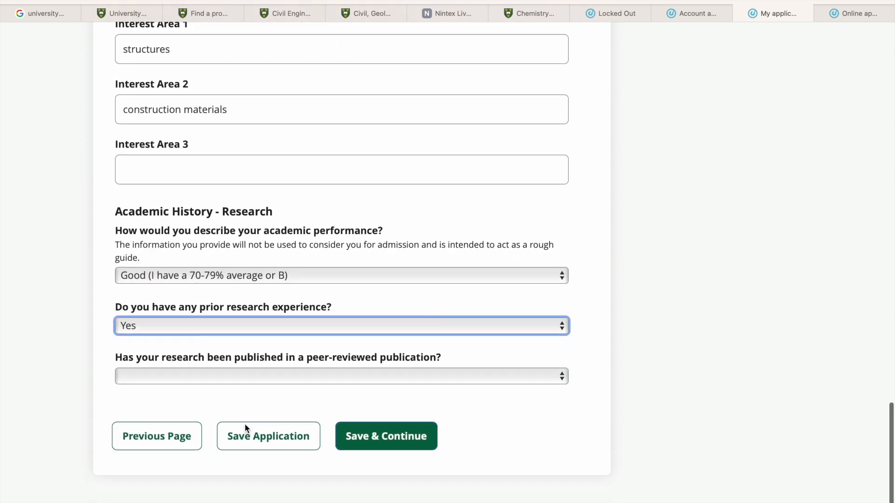
# - Answer No to research published in a peer-reviewed publication, then save and continue to the funding information
pyautogui.click(255, 378)
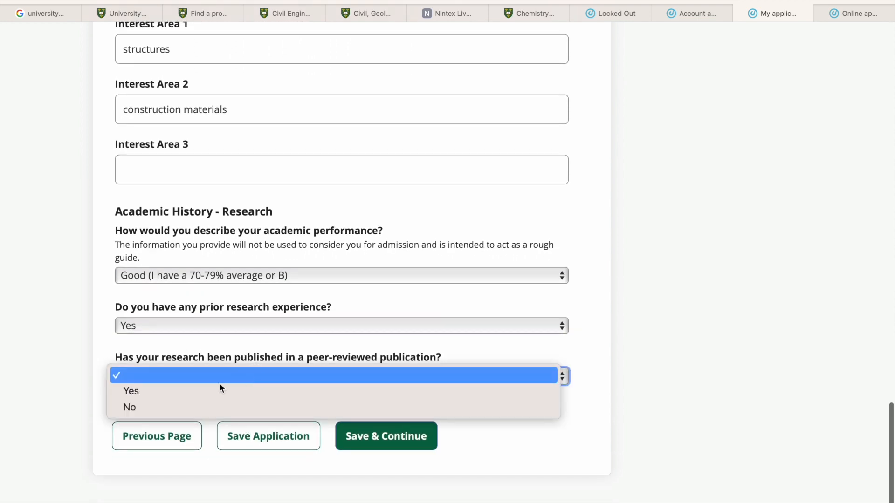
pyautogui.click(179, 409)
pyautogui.click(377, 440)
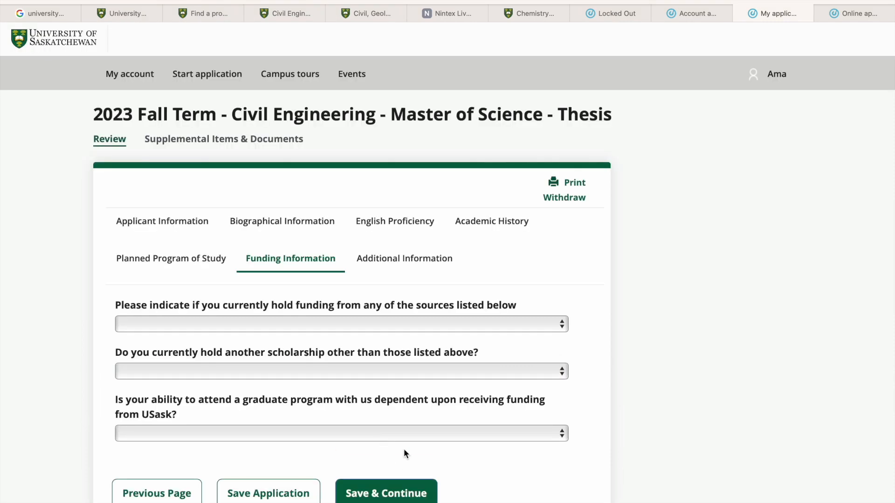
# - Look through the listed funding sources without choosing one and answer No to currently holding another scholarship
pyautogui.click(275, 324)
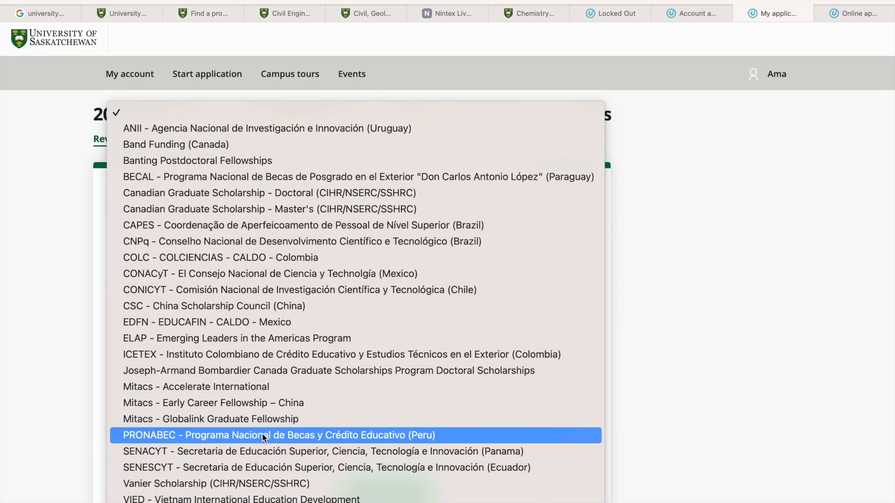
pyautogui.click(38, 408)
pyautogui.scroll(-1, 181, 350)
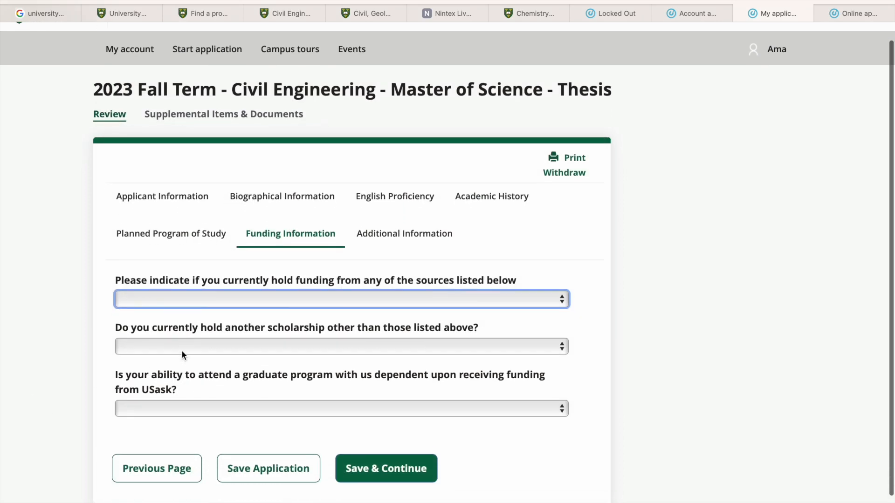
pyautogui.click(180, 343)
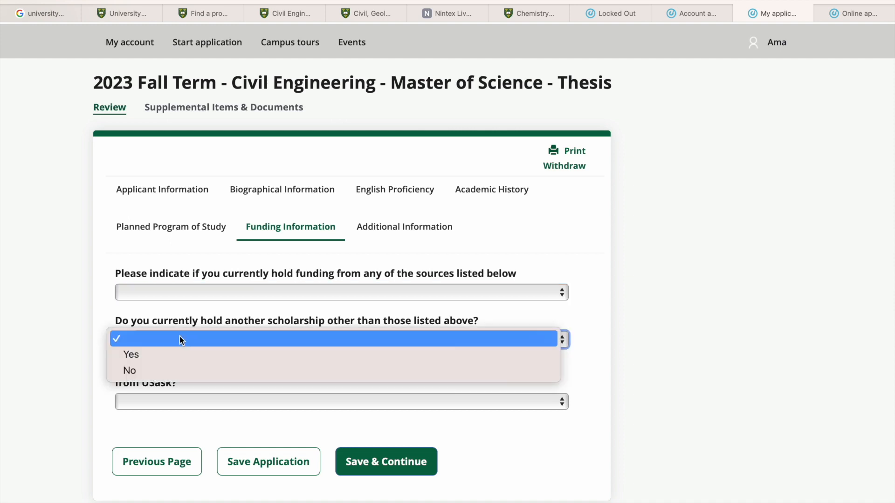
pyautogui.click(161, 368)
pyautogui.scroll(-1, 102, 390)
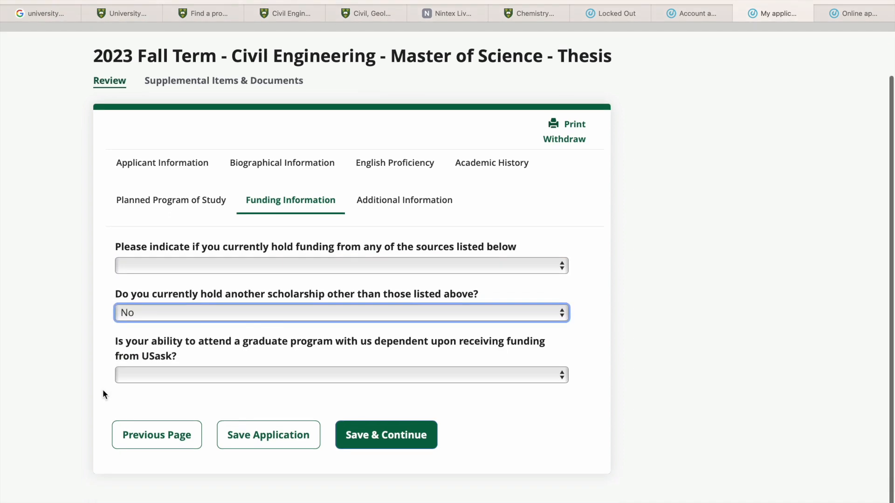
# - Answer Yes to attendance depending on USask funding, then save and continue to the additional information
pyautogui.click(148, 376)
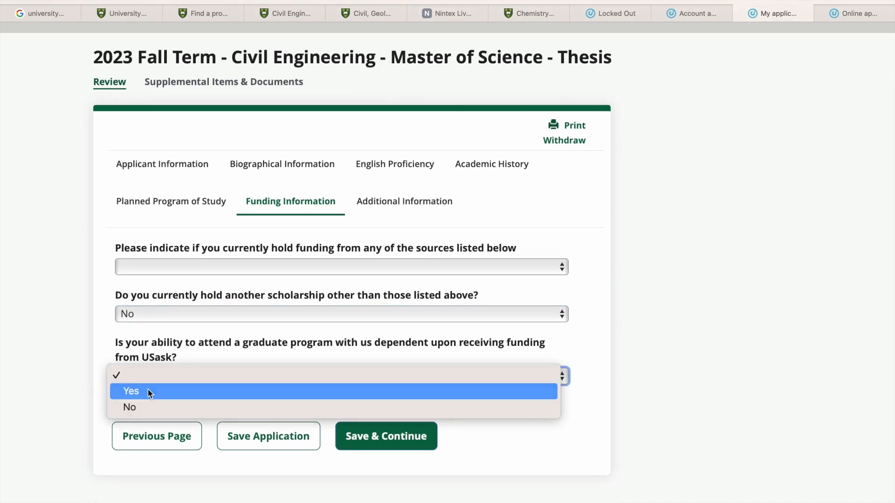
pyautogui.click(148, 392)
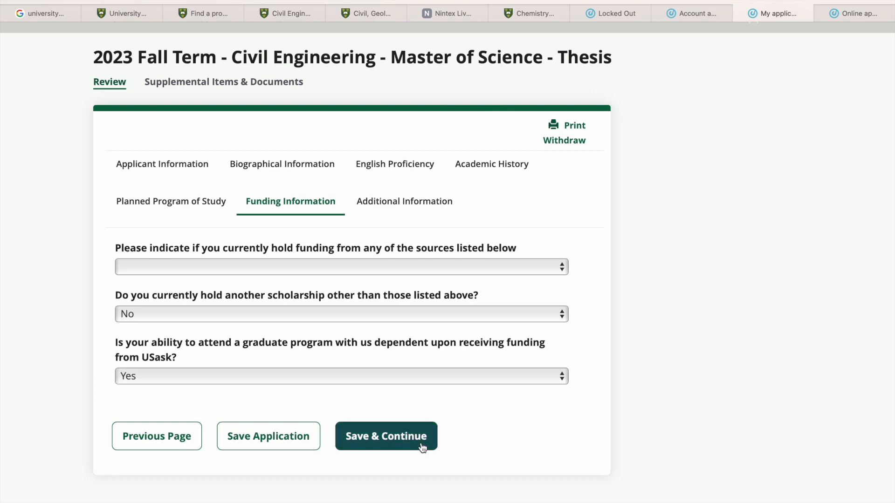
pyautogui.click(423, 447)
# - Answer Yes to all three application declarations on truthful information, misrepresentation and respecting USask policies, leaving the discipline and third-party answers at No
pyautogui.scroll(-2, 323, 381)
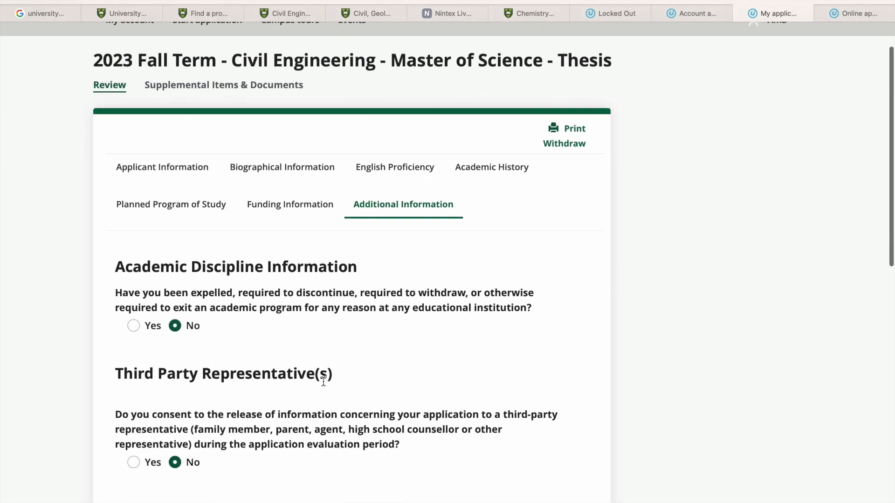
pyautogui.scroll(-2, 250, 314)
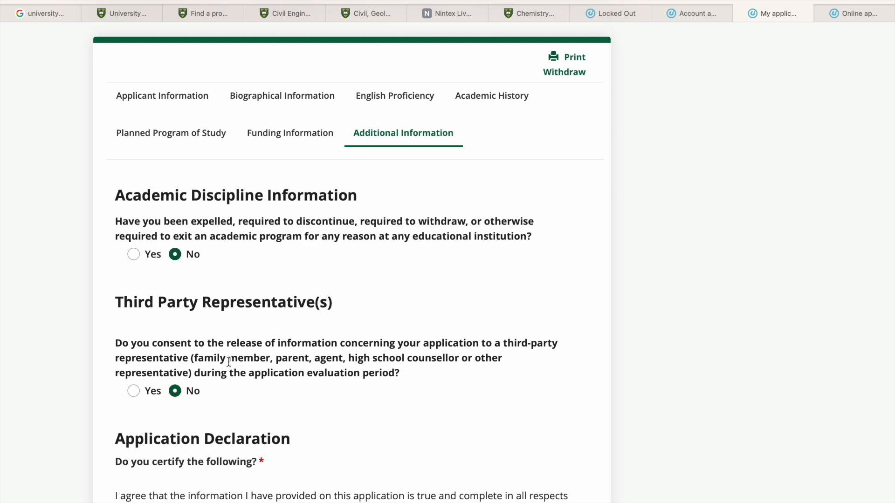
pyautogui.scroll(-2, 228, 362)
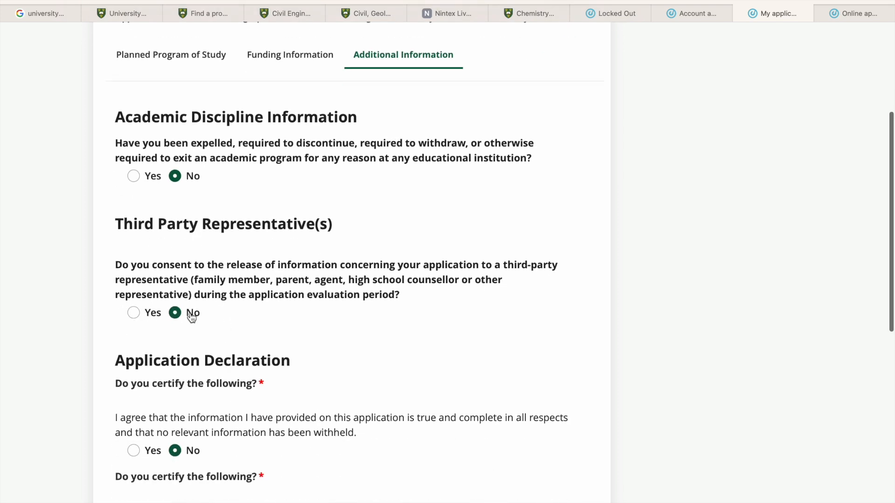
pyautogui.scroll(-3, 259, 325)
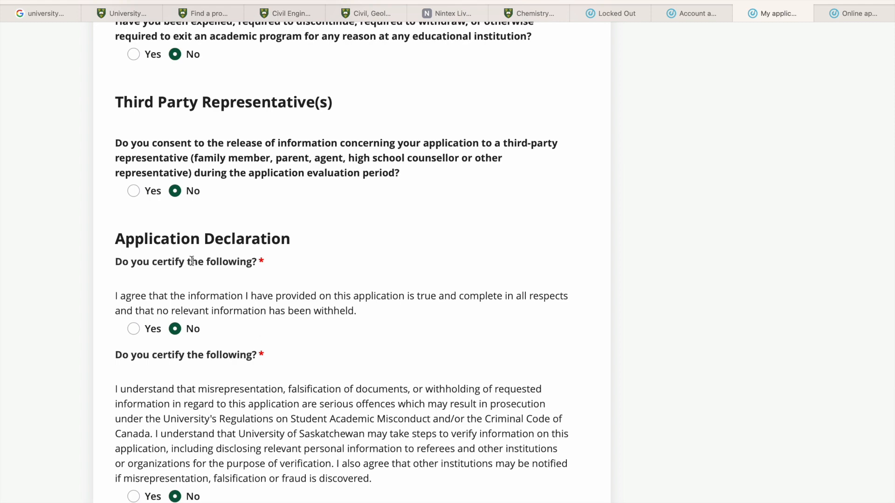
pyautogui.scroll(-3, 169, 224)
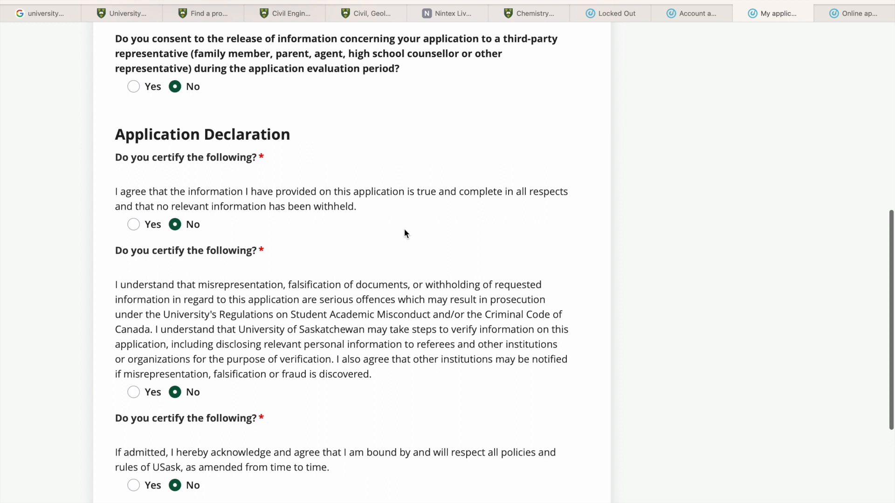
pyautogui.click(134, 226)
pyautogui.scroll(-1, 212, 250)
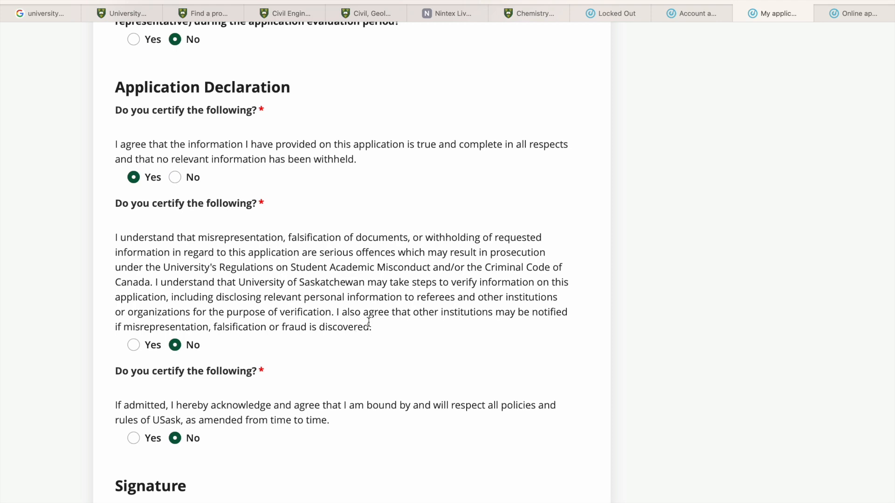
pyautogui.click(127, 345)
pyautogui.scroll(-3, 233, 365)
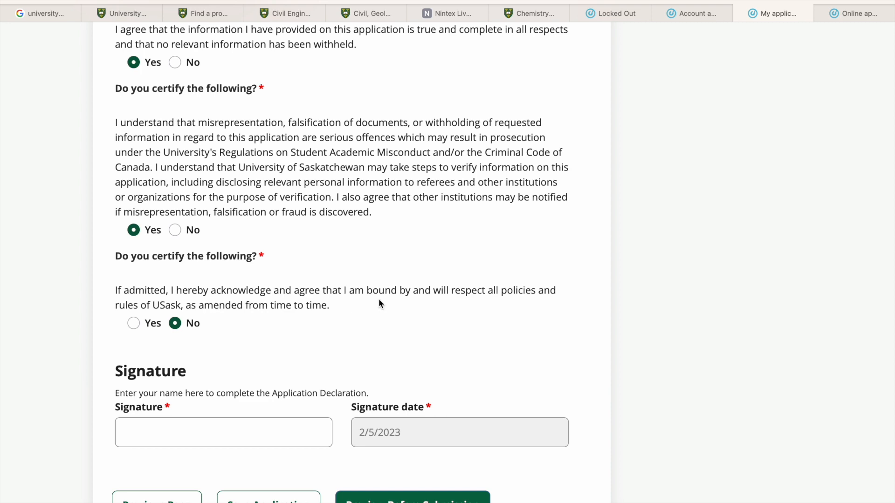
pyautogui.click(134, 323)
# - Sign the application declaration with the applicant's full name
pyautogui.scroll(-2, 197, 436)
pyautogui.click(194, 367)
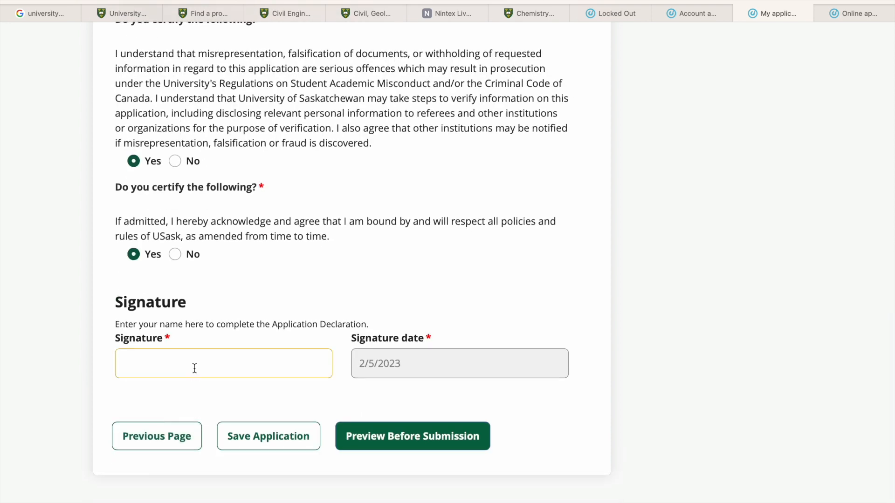
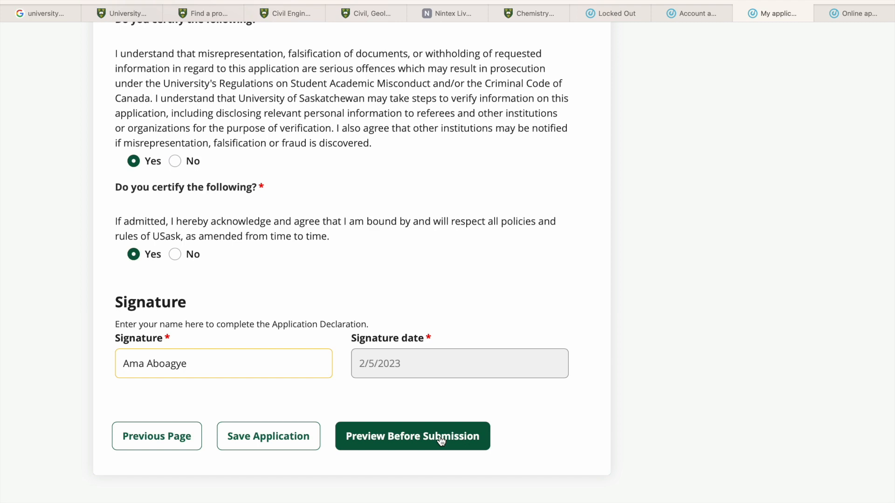
# - Preview the application before submission and review all entered answers through to the signature
pyautogui.scroll(-5, 352, 397)
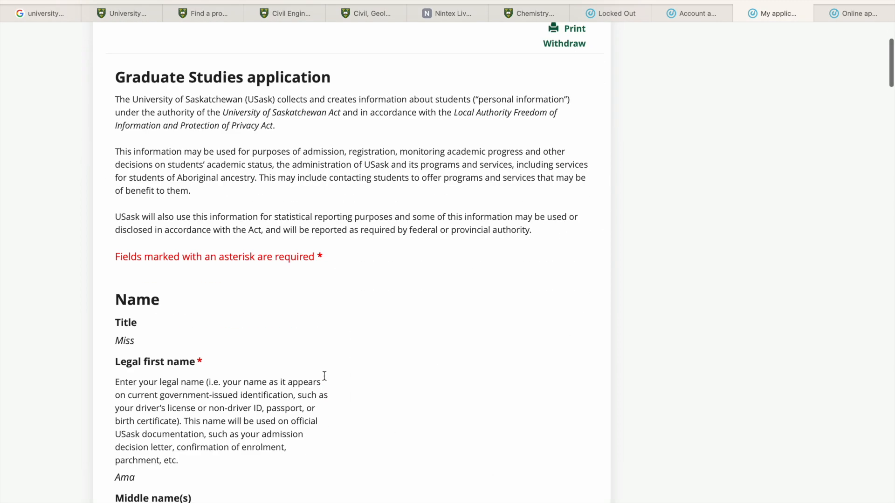
pyautogui.scroll(-5, 232, 304)
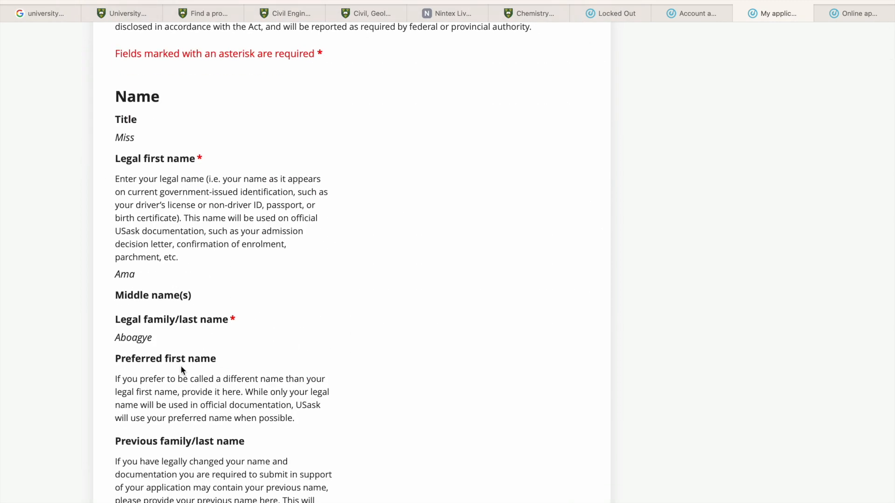
pyautogui.scroll(-9, 182, 369)
pyautogui.scroll(-20, 181, 367)
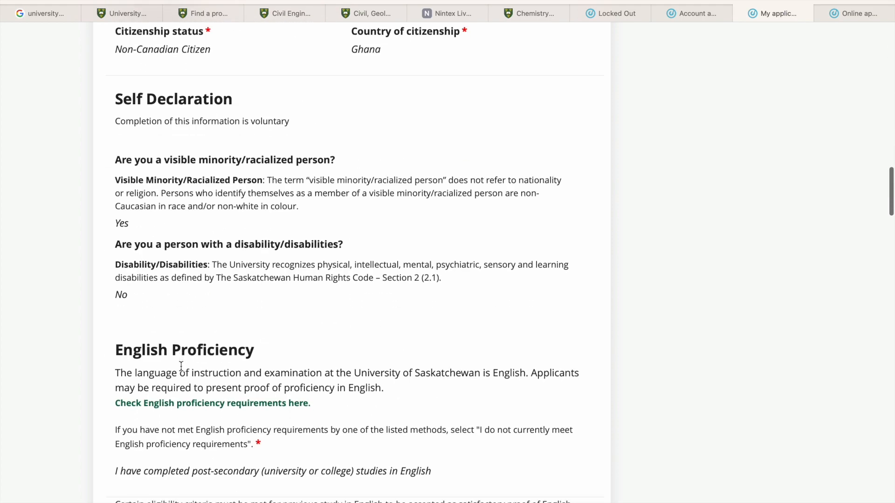
pyautogui.scroll(-20, 180, 365)
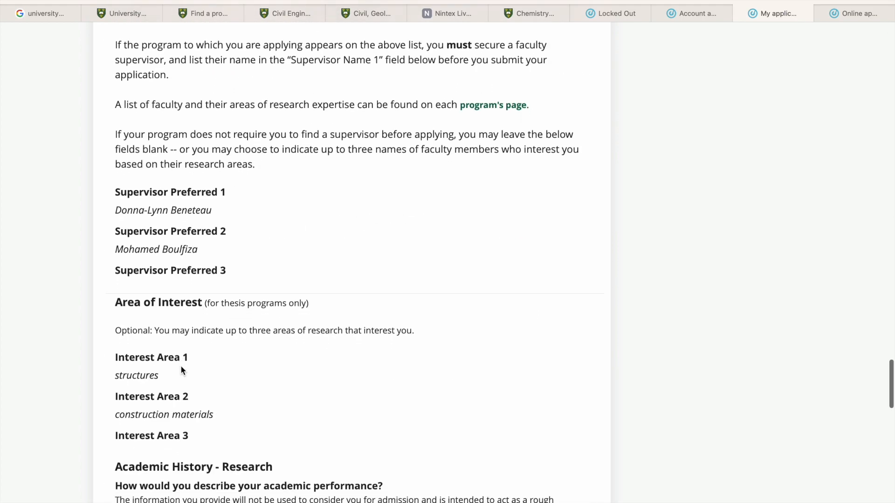
pyautogui.scroll(-10, 181, 365)
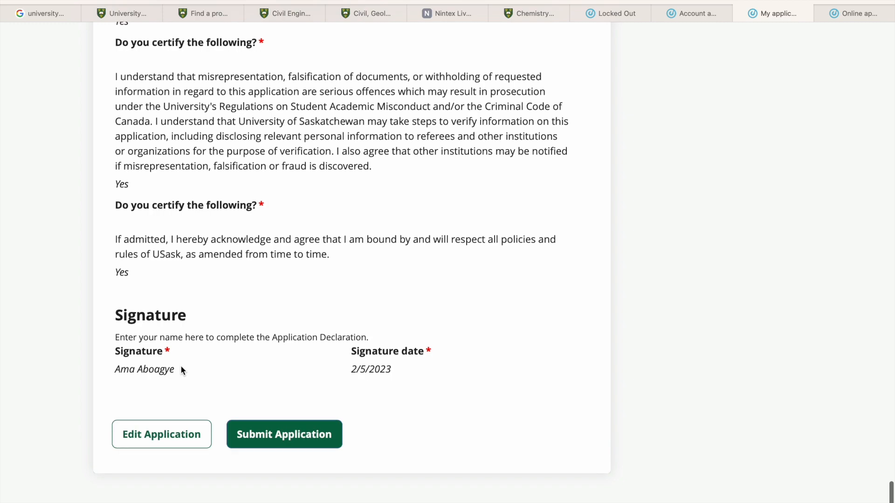
# - Return from the preview to editing the application and save it without submitting
pyautogui.click(174, 442)
pyautogui.scroll(-15, 301, 442)
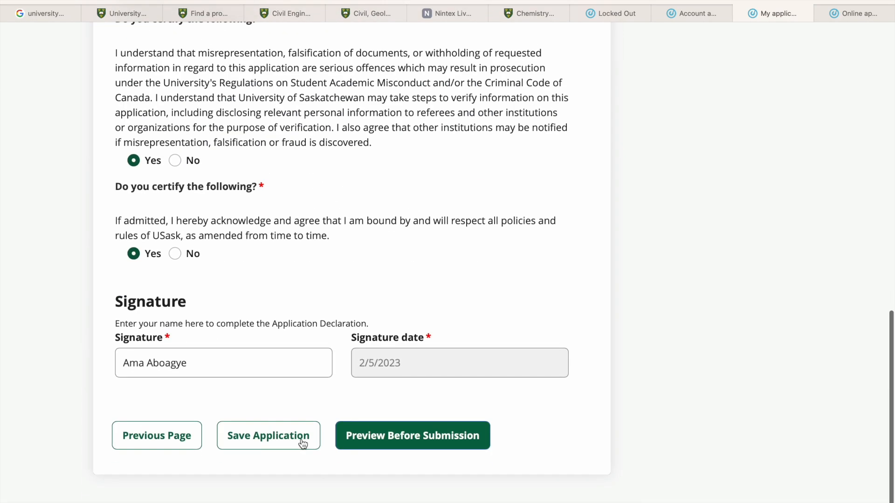
pyautogui.scroll(5, 290, 264)
pyautogui.scroll(-5, 280, 373)
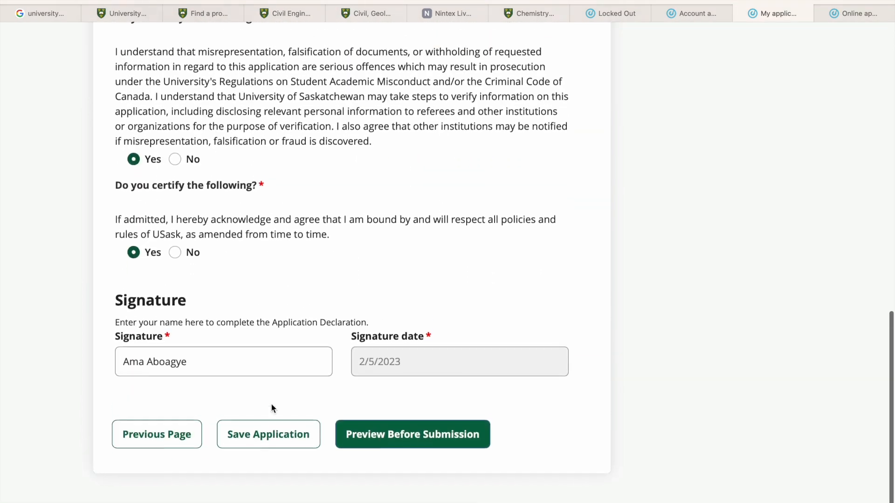
pyautogui.click(269, 440)
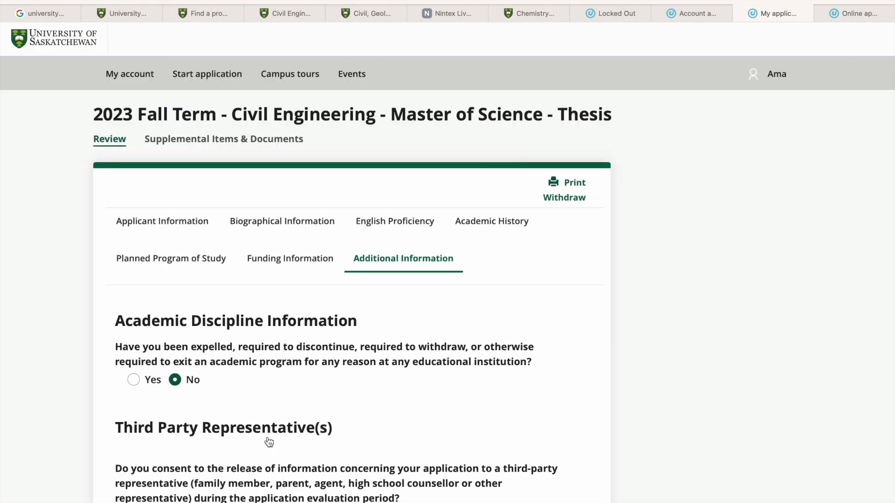
pyautogui.scroll(-15, 266, 385)
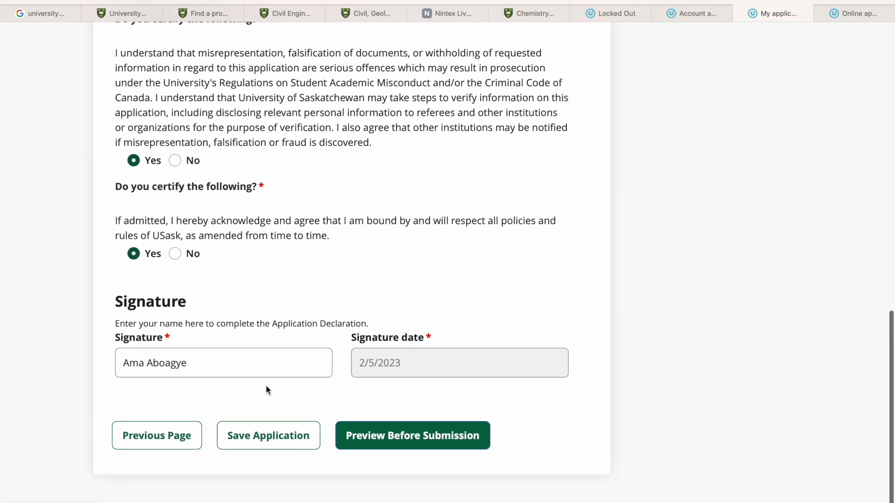
pyautogui.click(260, 440)
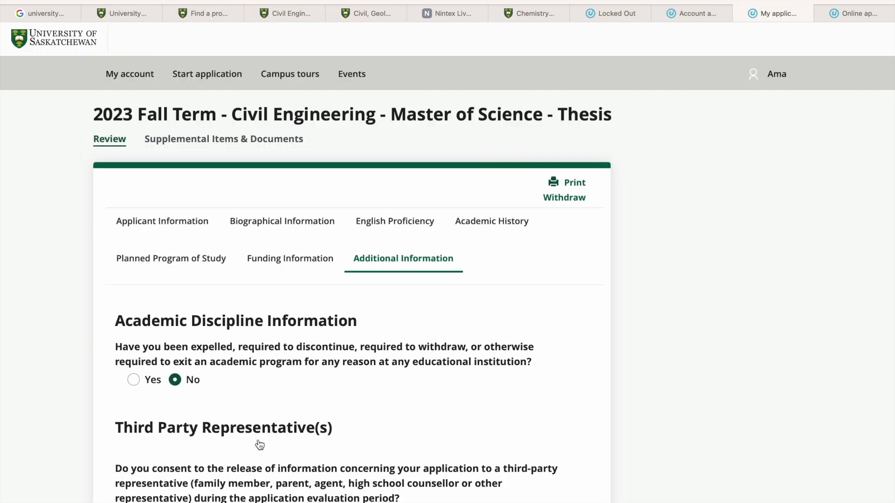
# - Check the application's supplemental items and recommendation requests, then return to the account overview
pyautogui.click(195, 140)
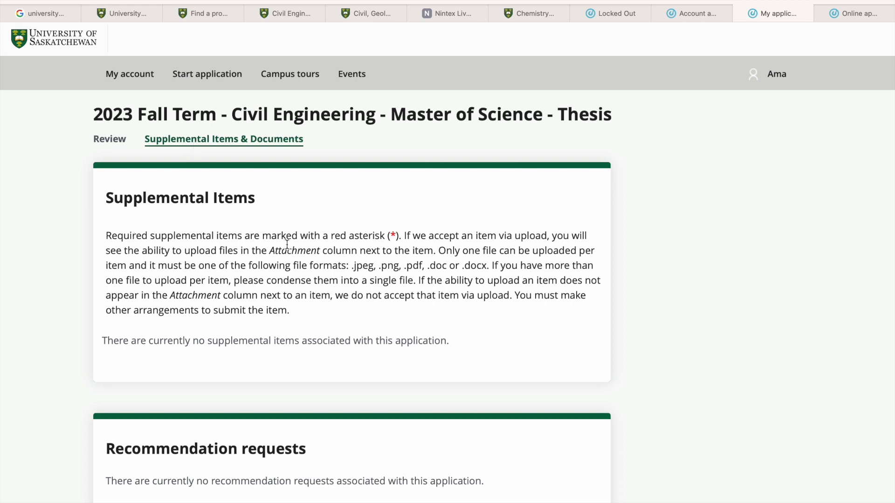
pyautogui.scroll(-2, 314, 335)
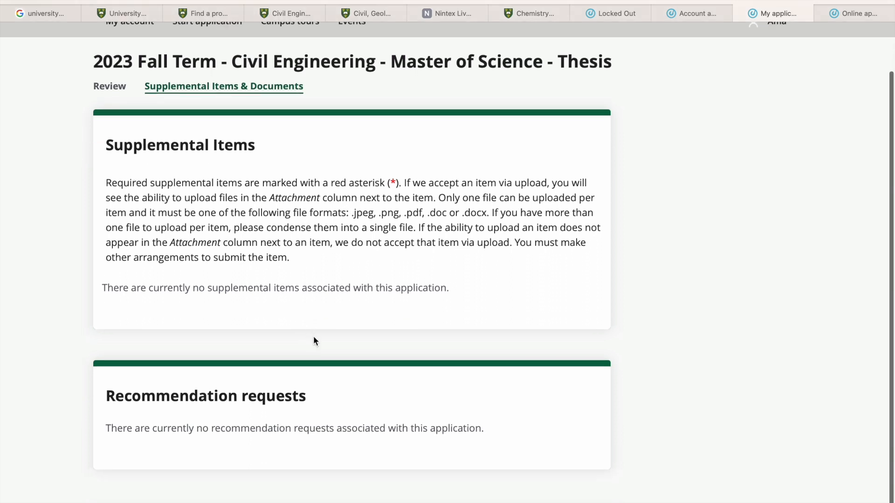
pyautogui.scroll(1, 313, 338)
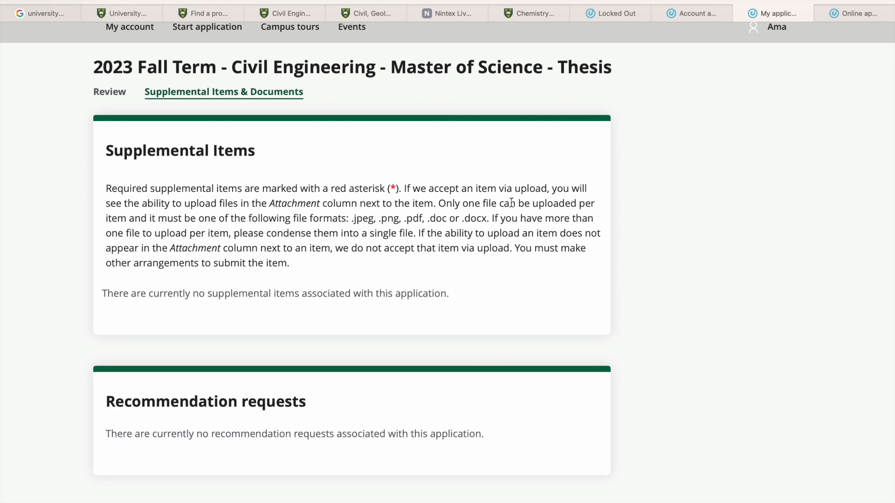
pyautogui.scroll(2, 245, 309)
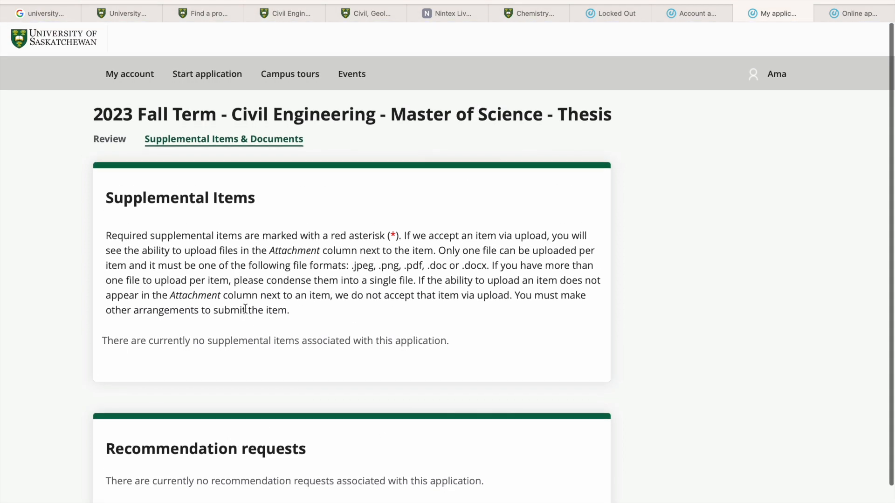
pyautogui.click(126, 82)
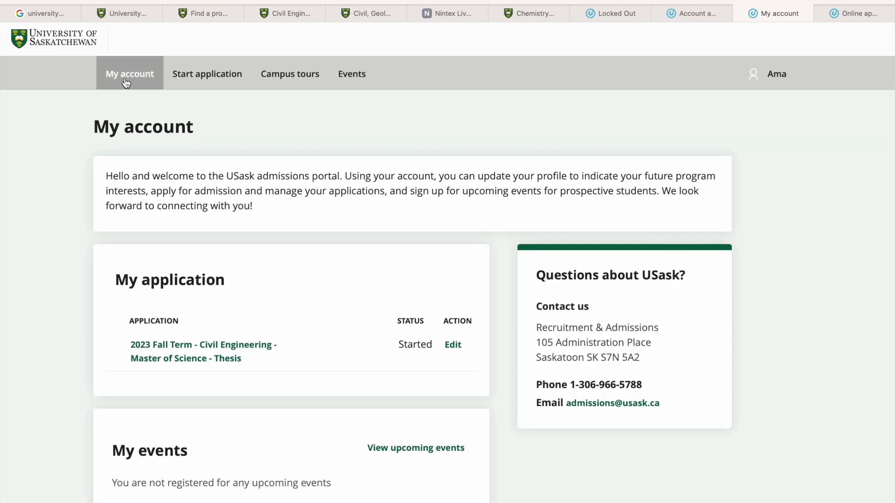